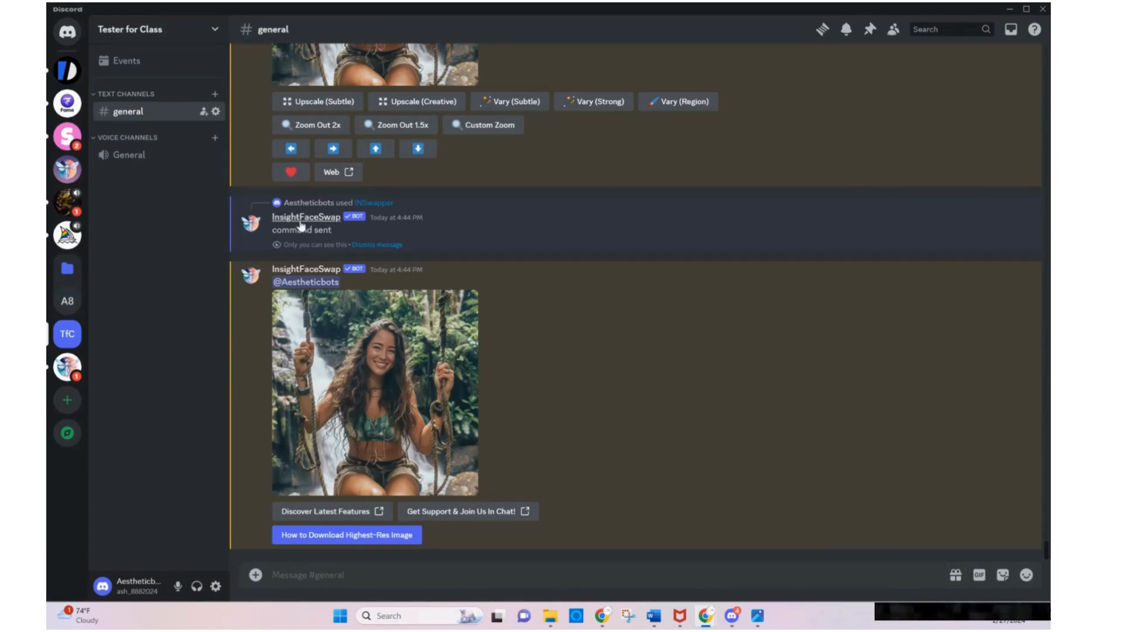
Examine the enlarged four-pose portrait grid from the "beautiful woman smiling, multiple poses and expressions, photoshoot" prompt in the general channel, and close it
scroll(561, 278, up, 5)
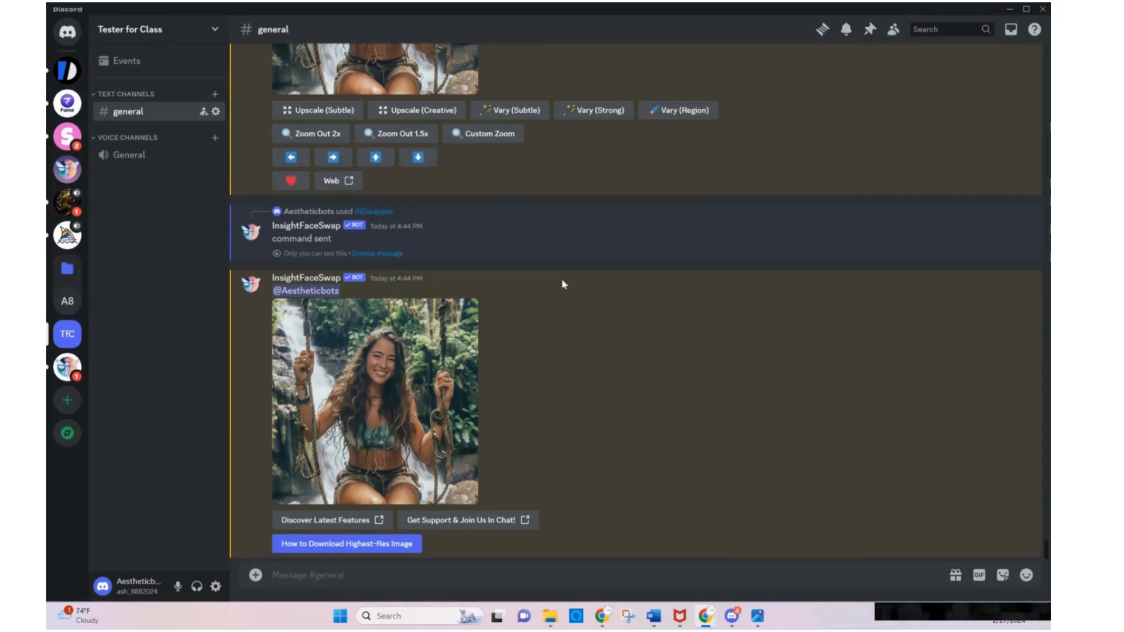
scroll(562, 285, up, 8)
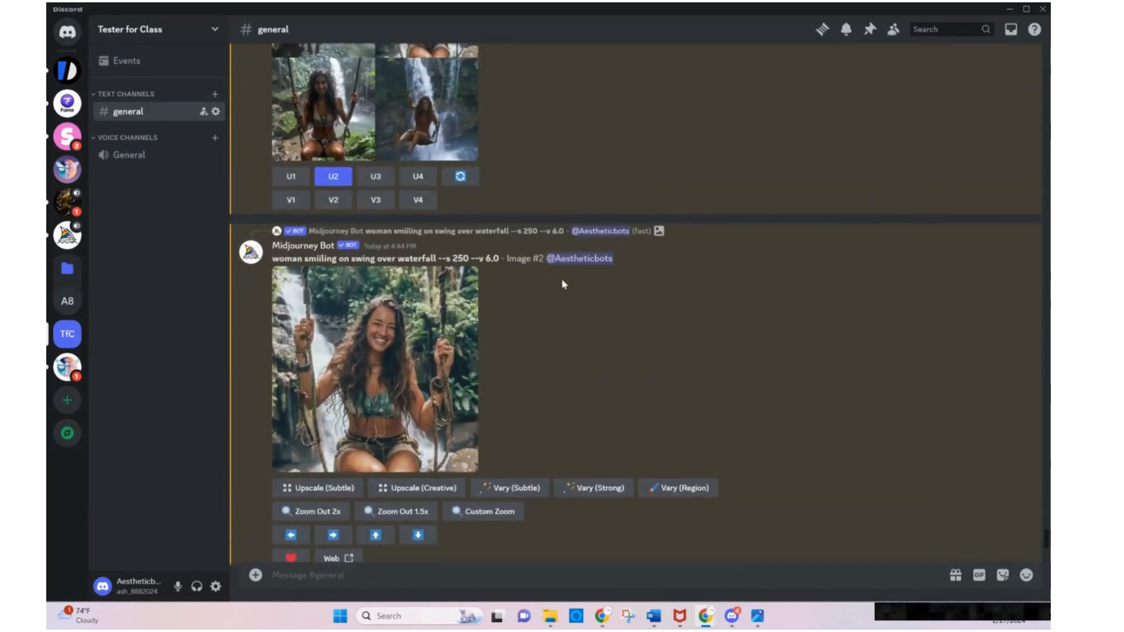
scroll(562, 284, up, 10)
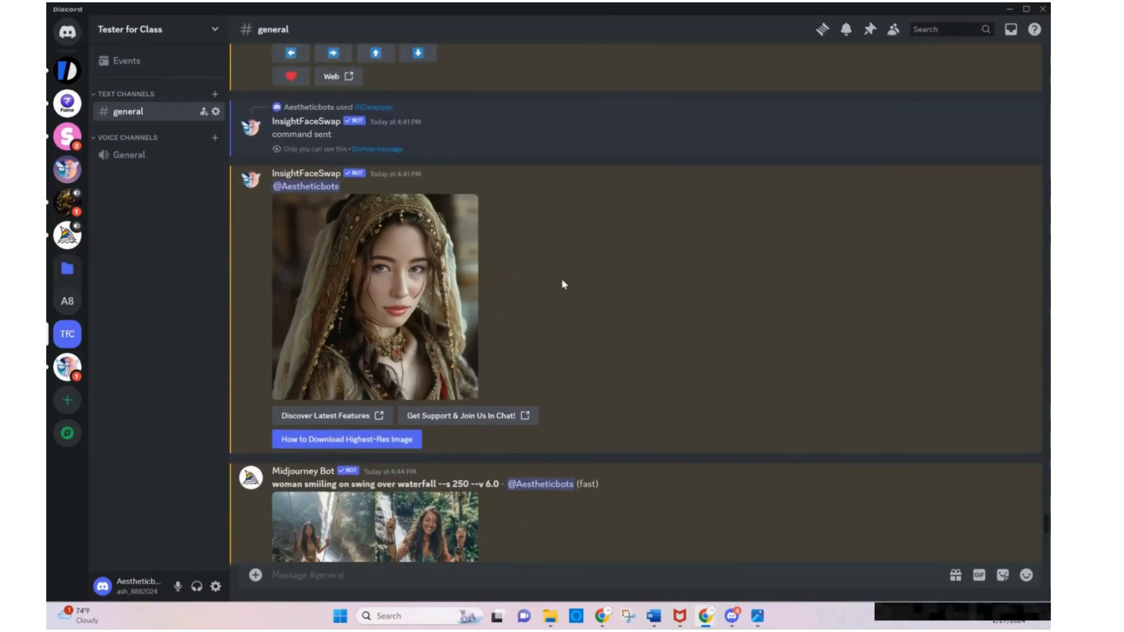
scroll(562, 284, up, 12)
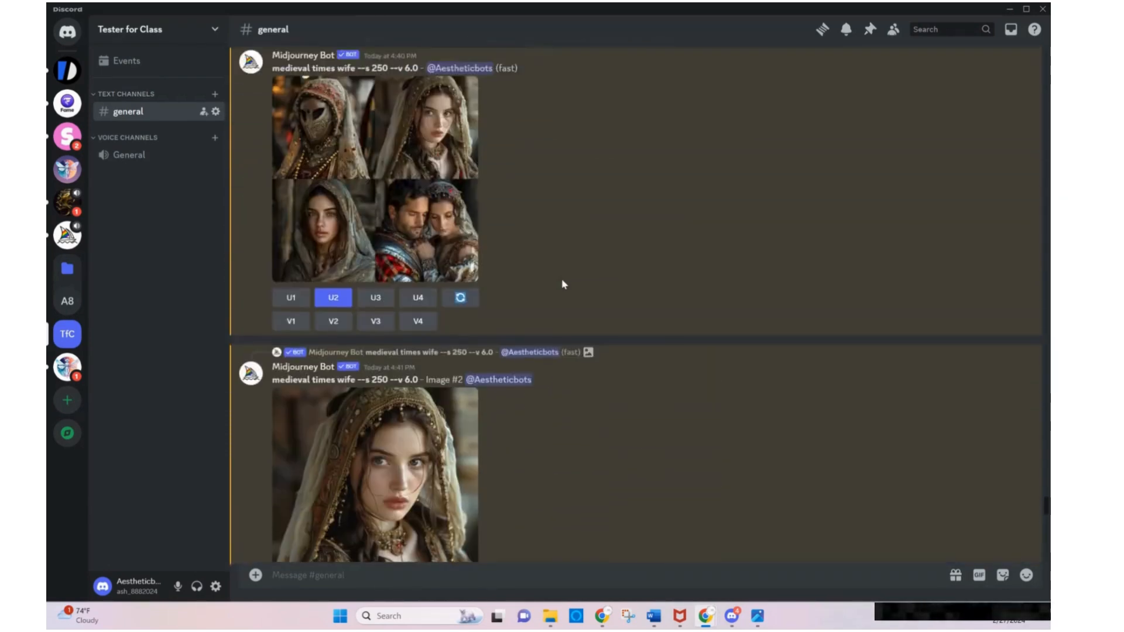
scroll(562, 284, up, 4)
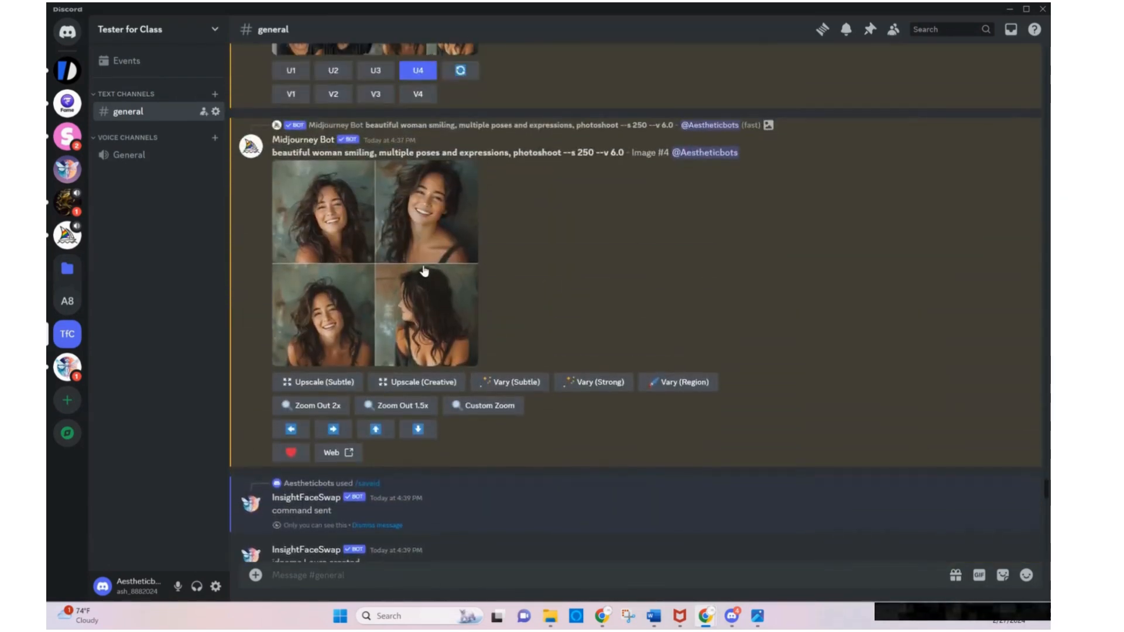
click(391, 261)
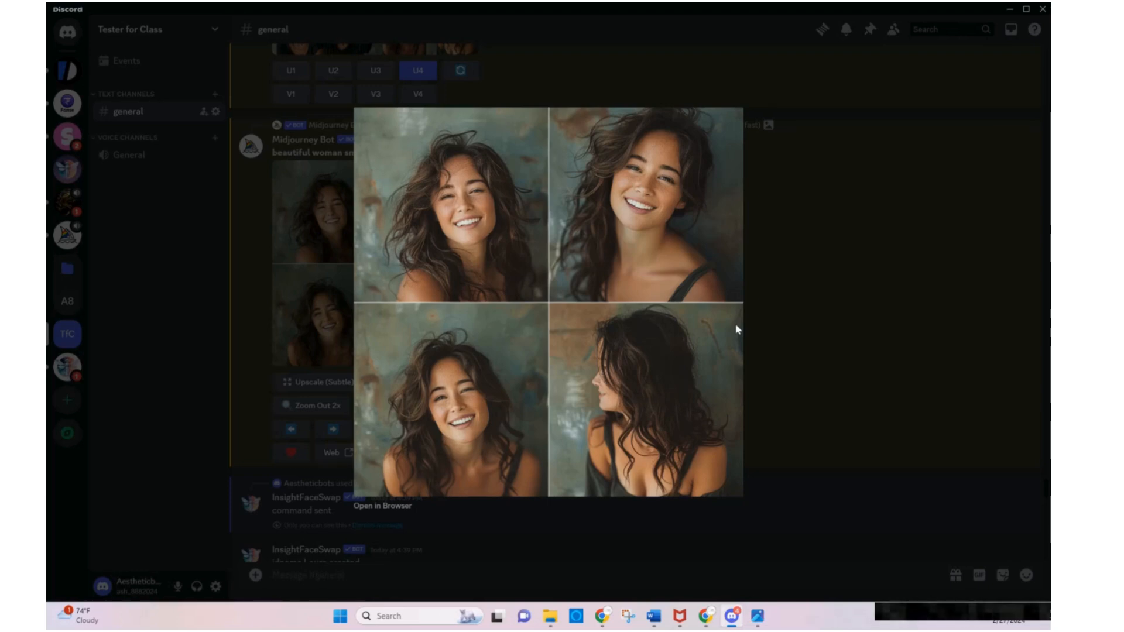
click(847, 288)
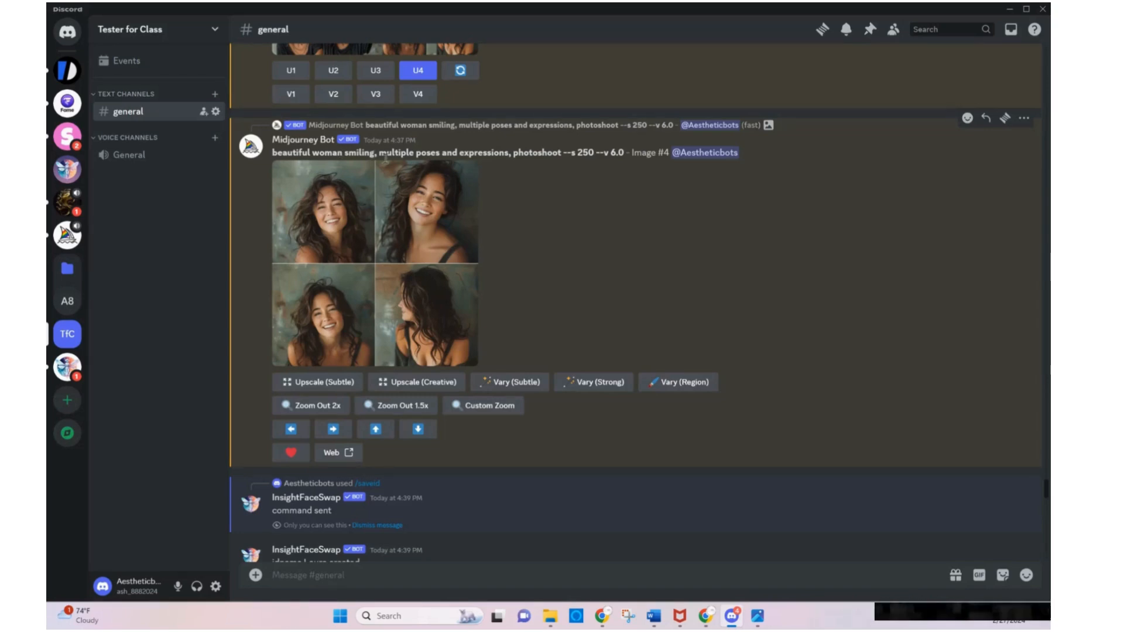
Upload laura 4.png, Laura.png, laura 2.png and laura 3.png from the Downloads folder and post them together in the general channel
scroll(644, 305, down, 1)
scroll(663, 306, down, 12)
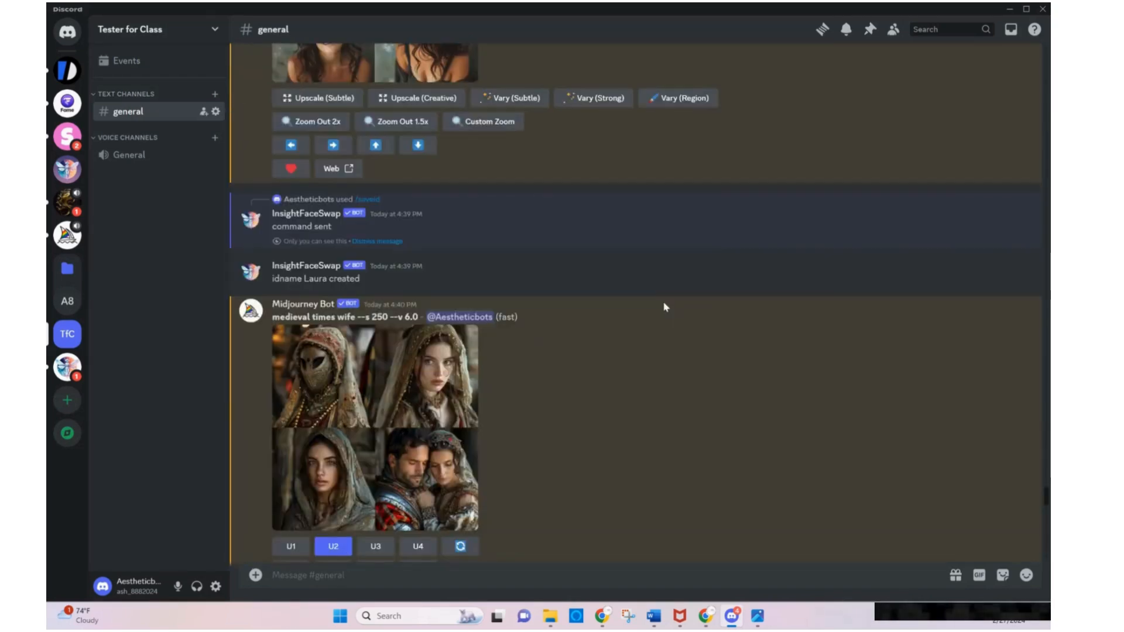
scroll(665, 305, down, 9)
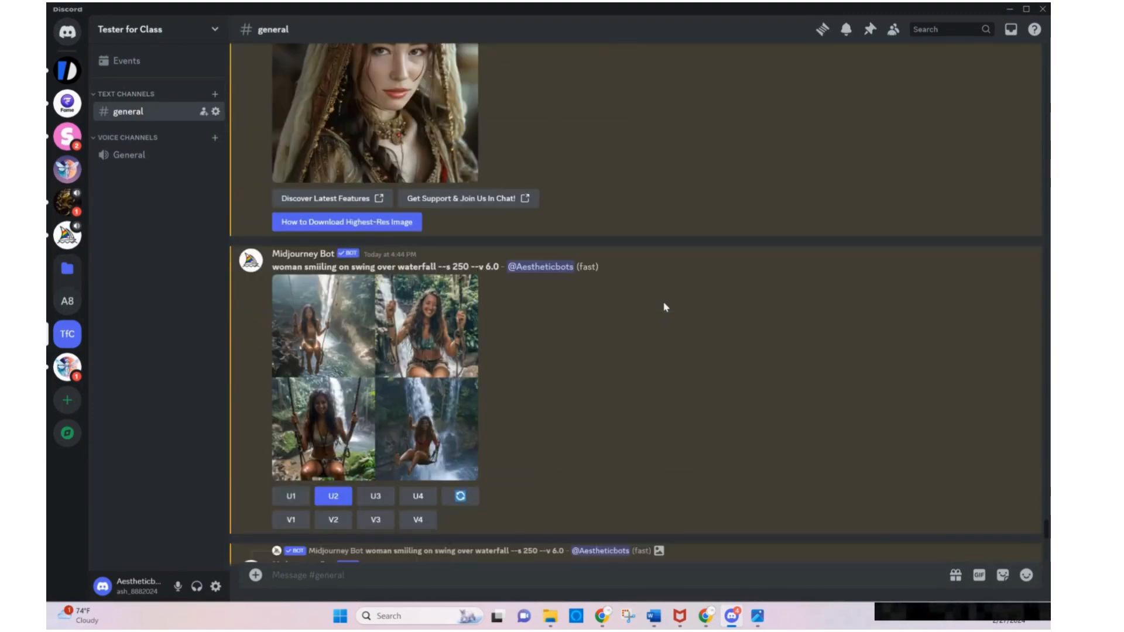
scroll(663, 303, down, 15)
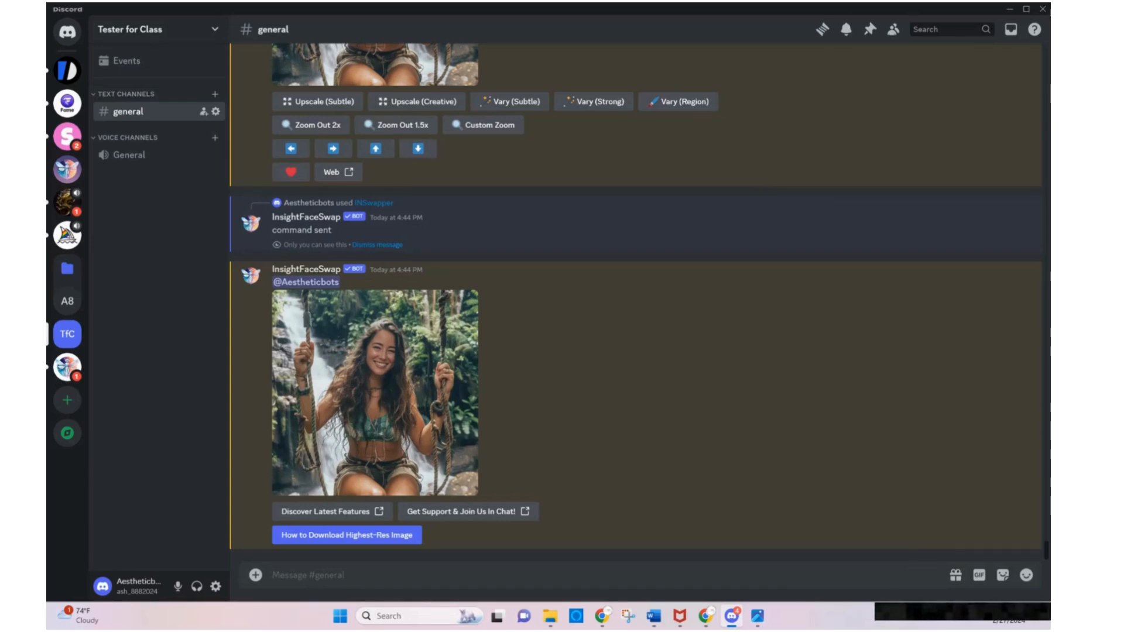
click(554, 618)
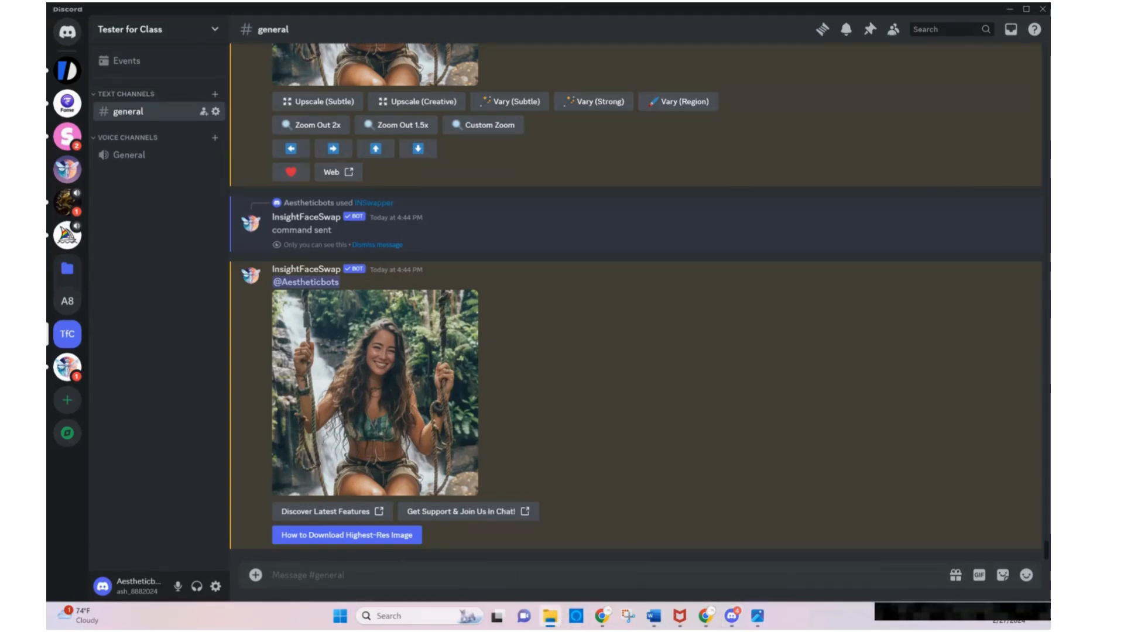
drag(1048, 409, 1048, 328)
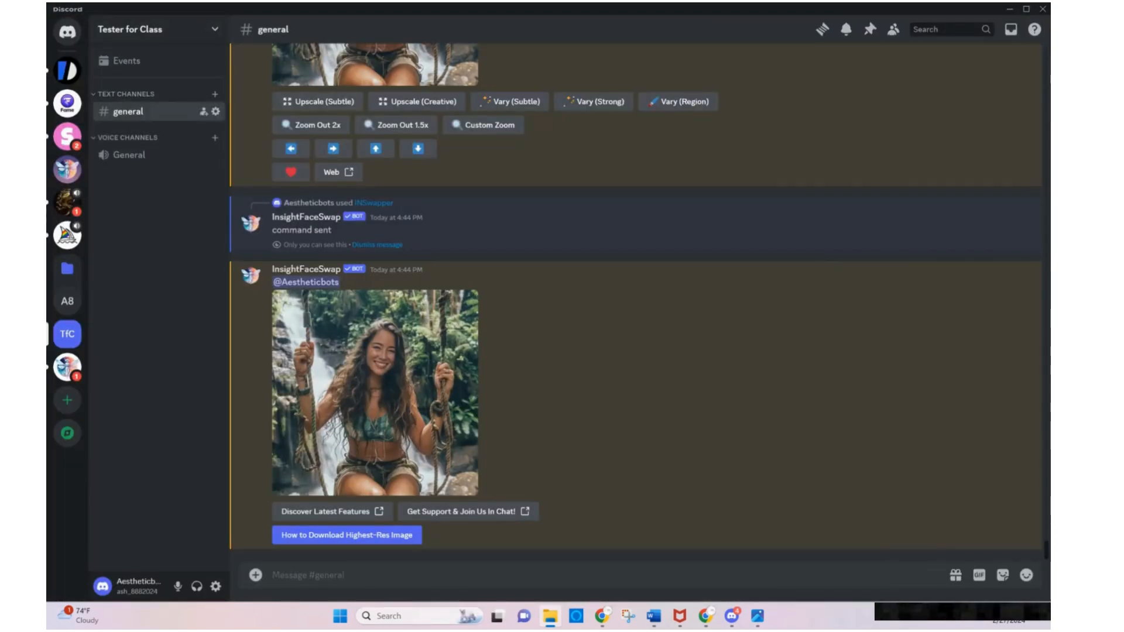
drag(1048, 409, 531, 583)
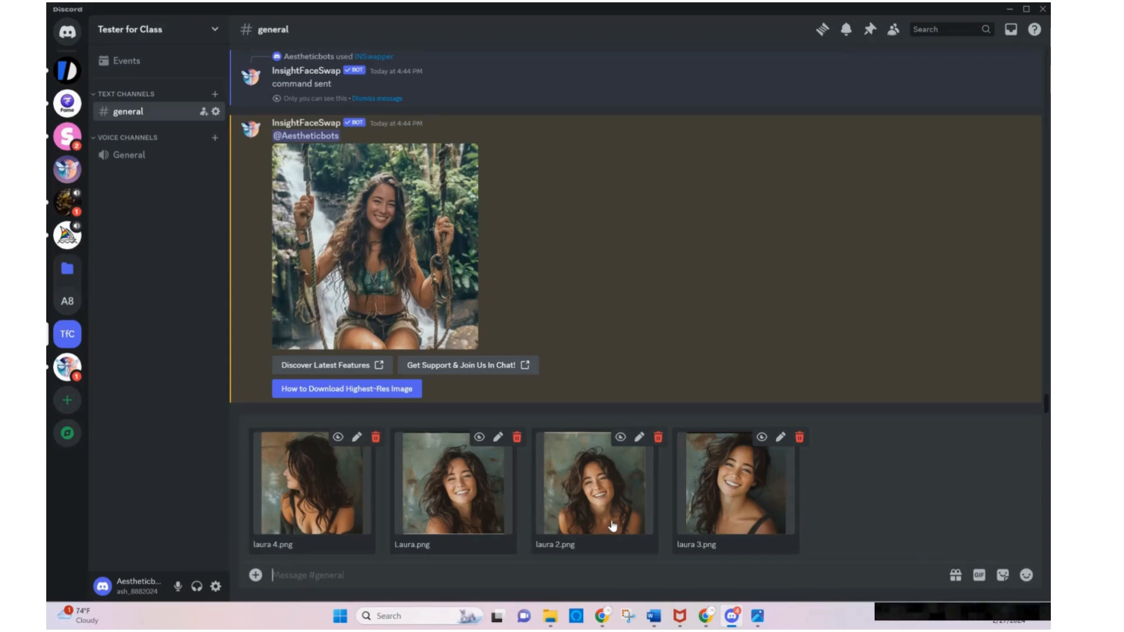
key(Return)
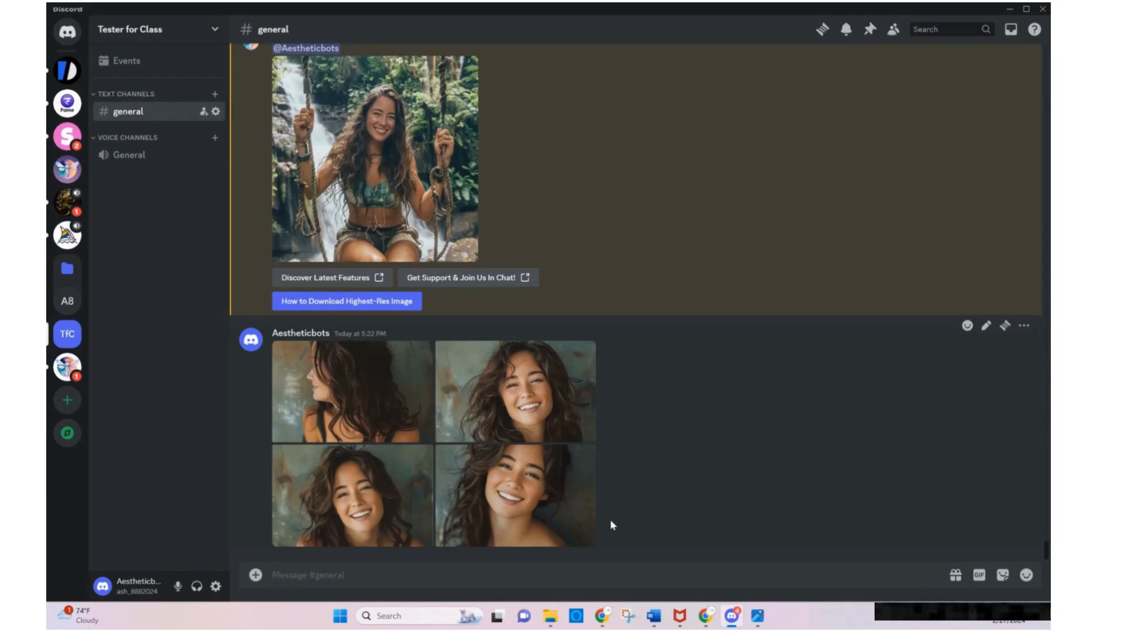
Begin a Midjourney /prefer option set command with the option named "Laura smiling" and add its value parameter
text(/)
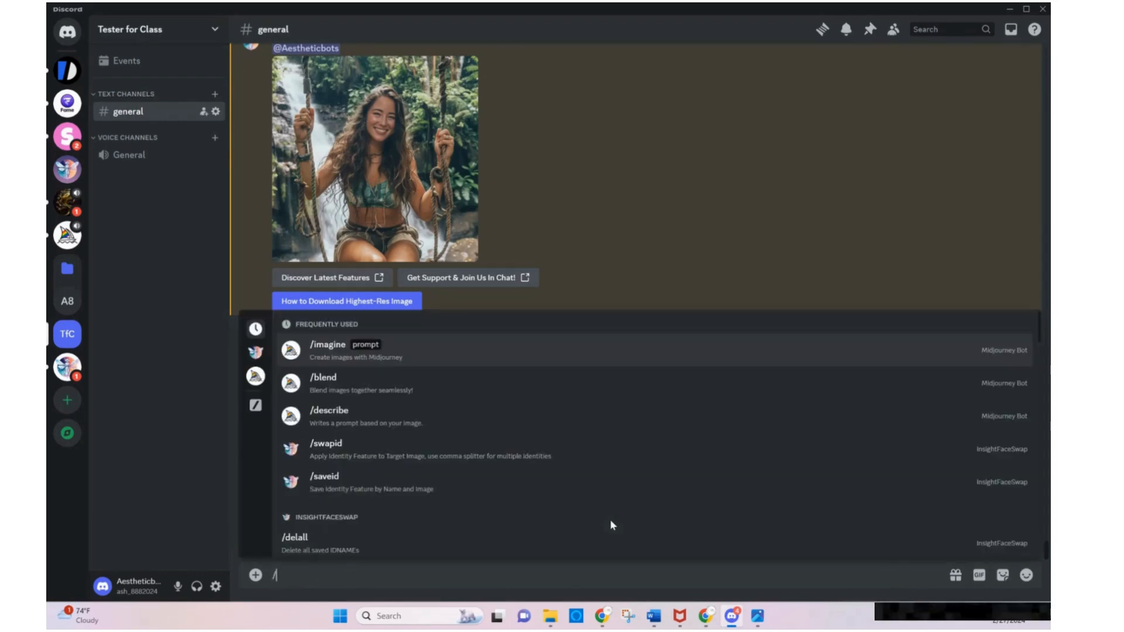
text(pre)
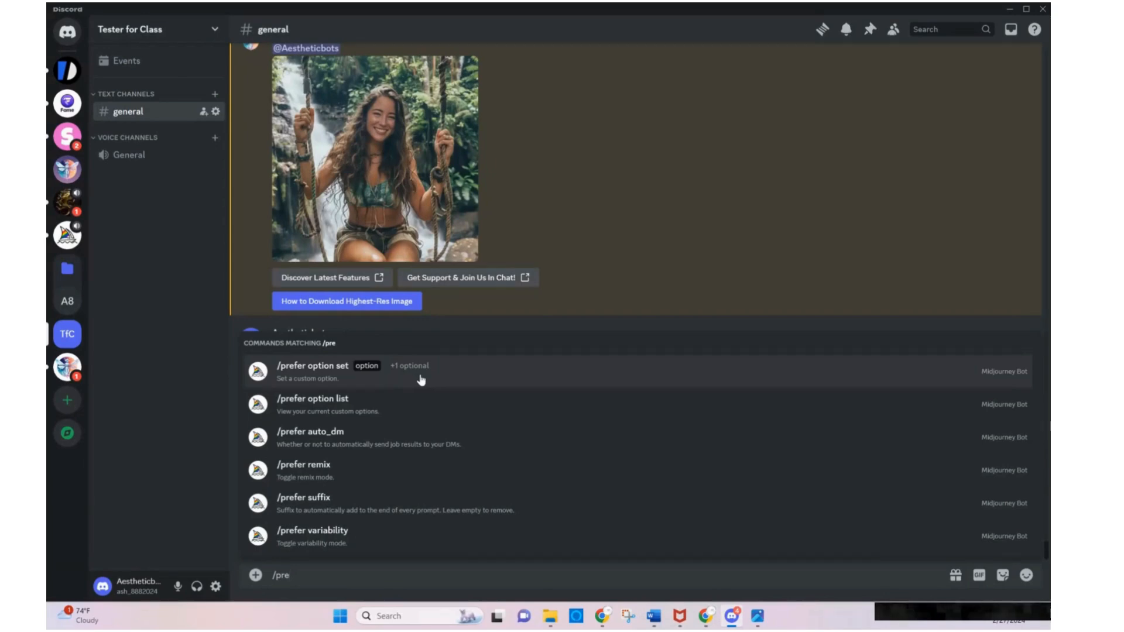
click(421, 380)
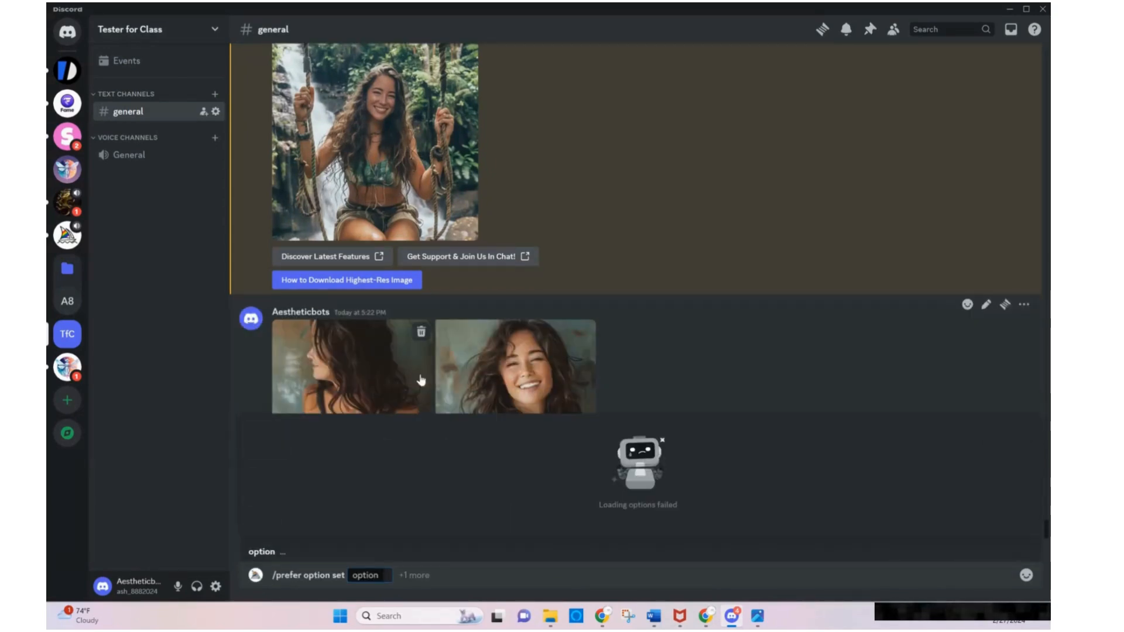
text(L)
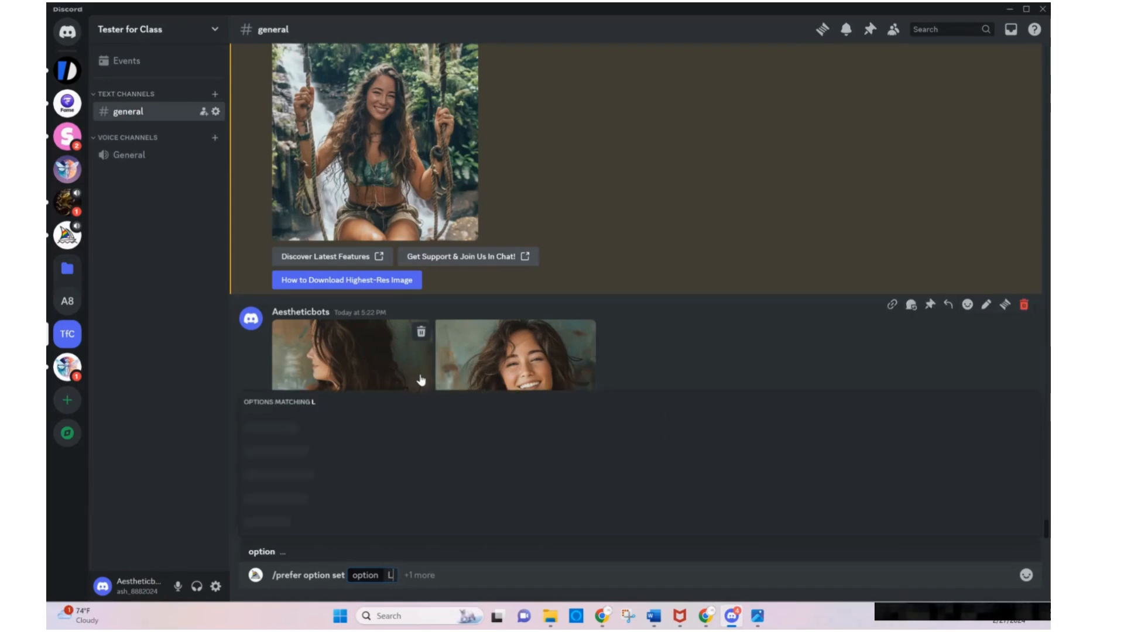
text(aura smiling)
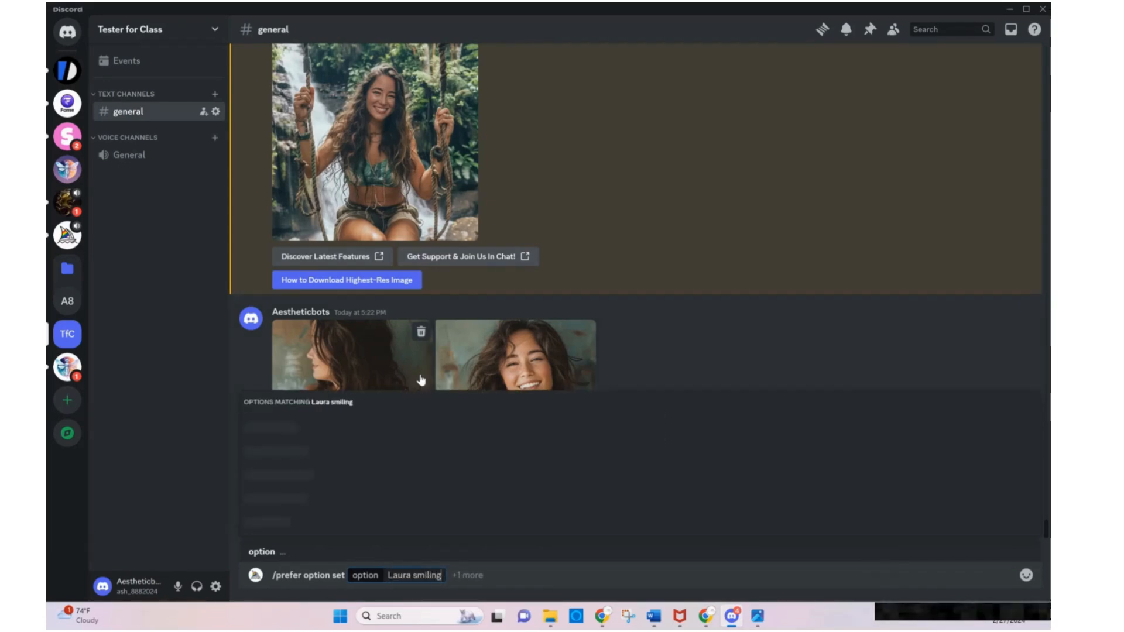
key(Tab)
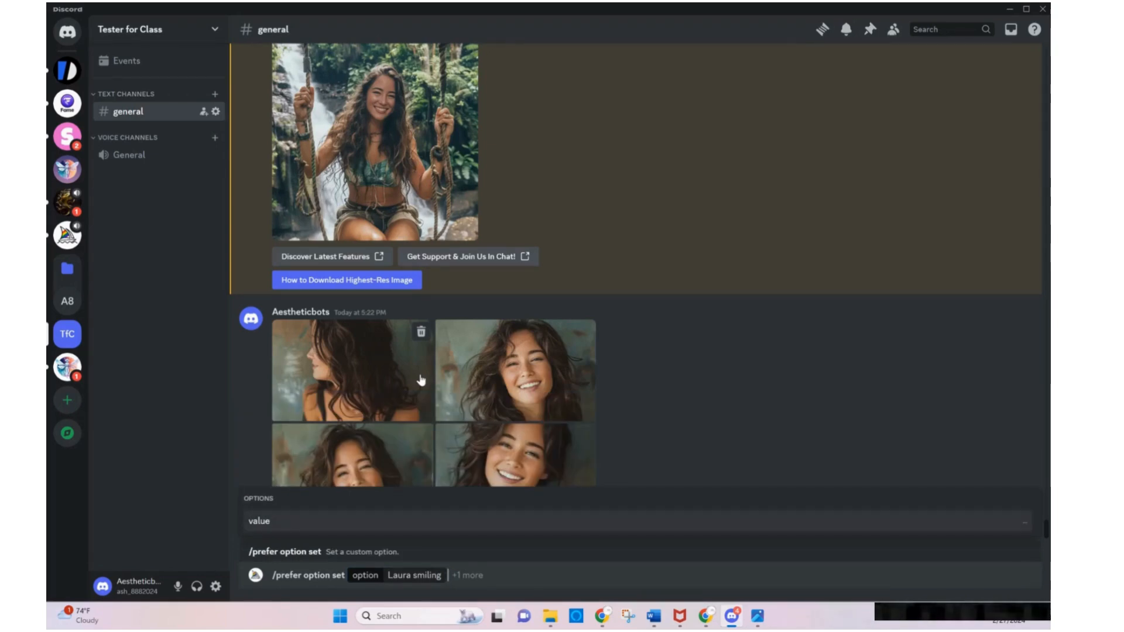
key(Tab)
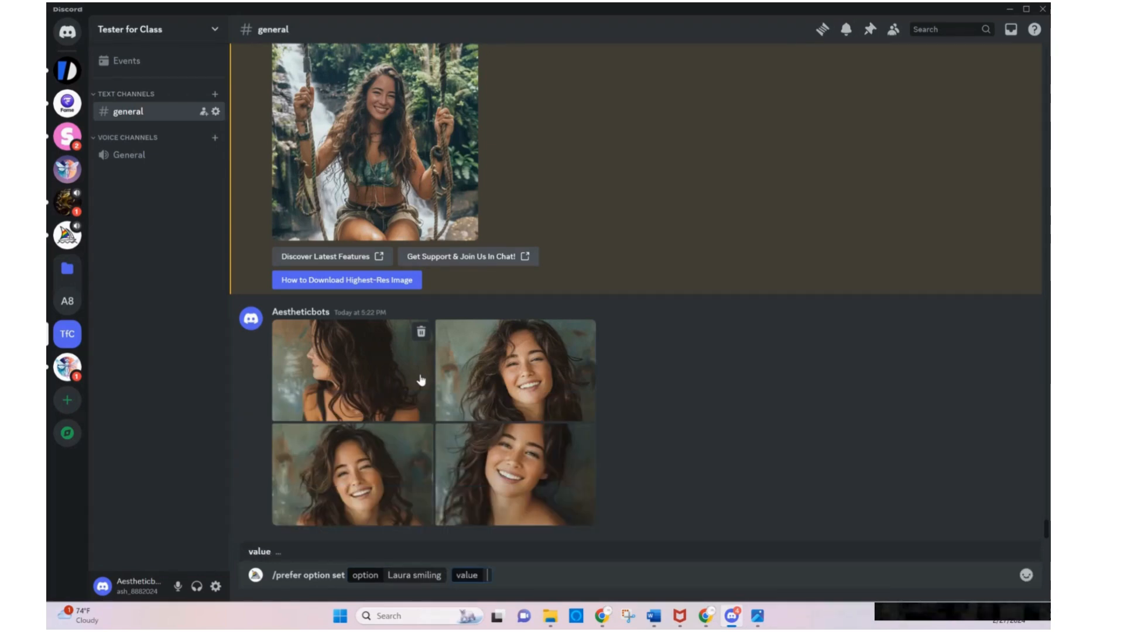
Insert the image links of the posted laura_4.png and Laura.png portraits into the command's value
right_click(357, 361)
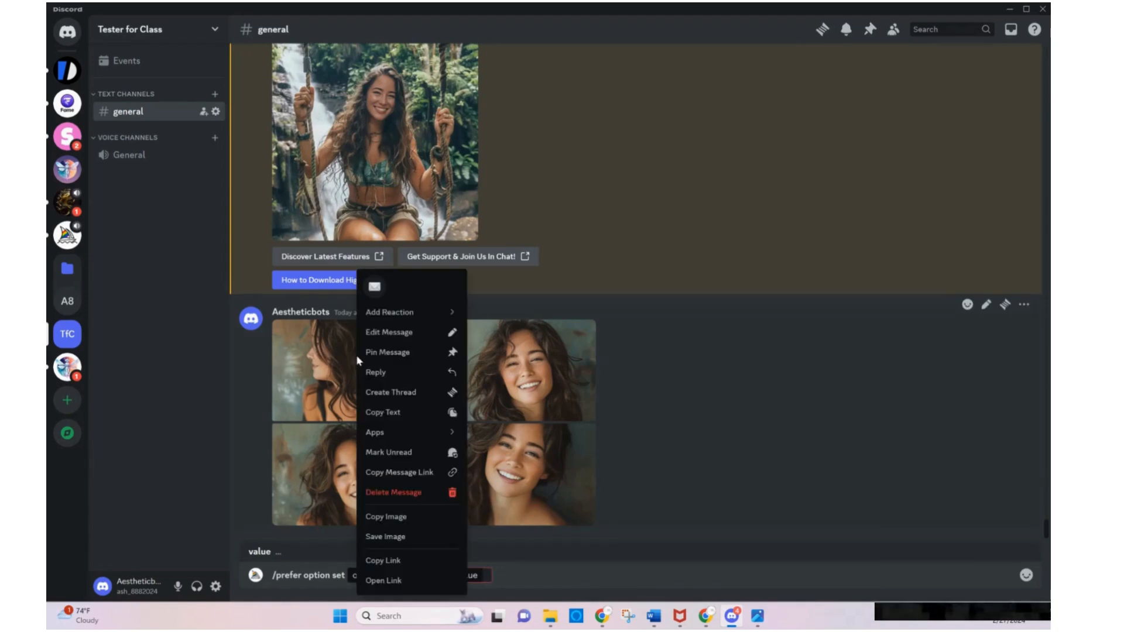
click(406, 560)
click(495, 576)
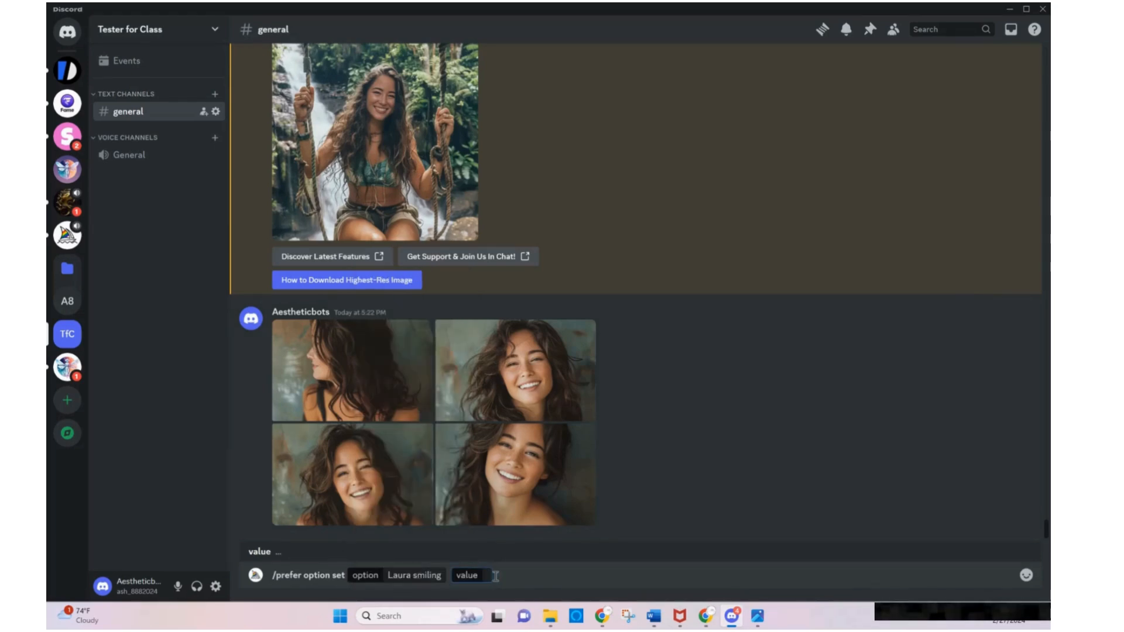
key(ctrl+v)
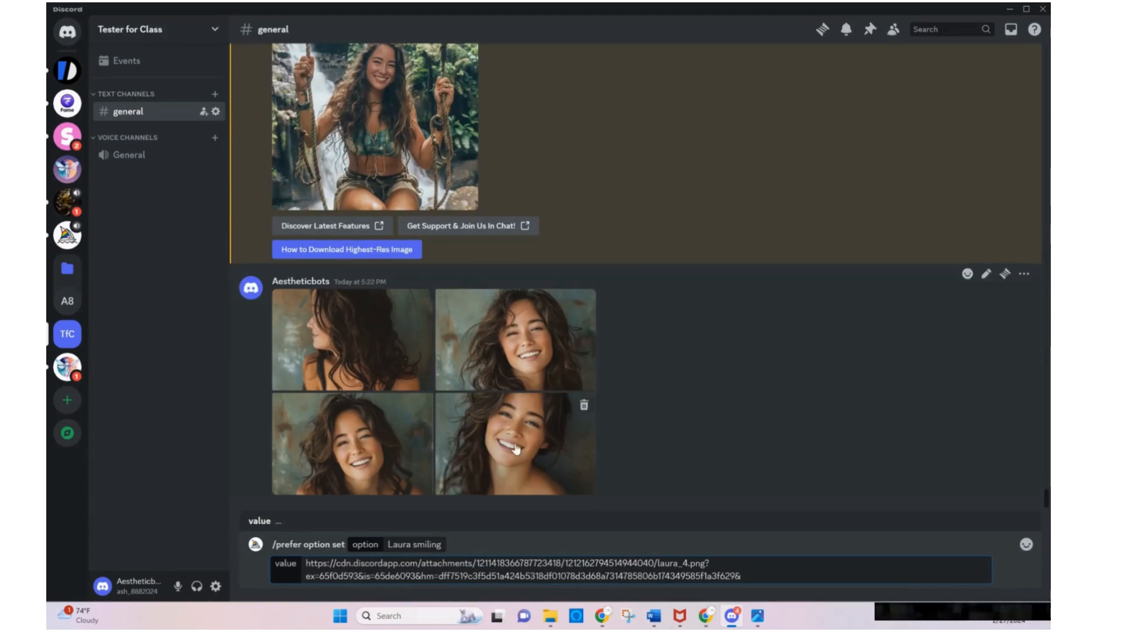
right_click(533, 352)
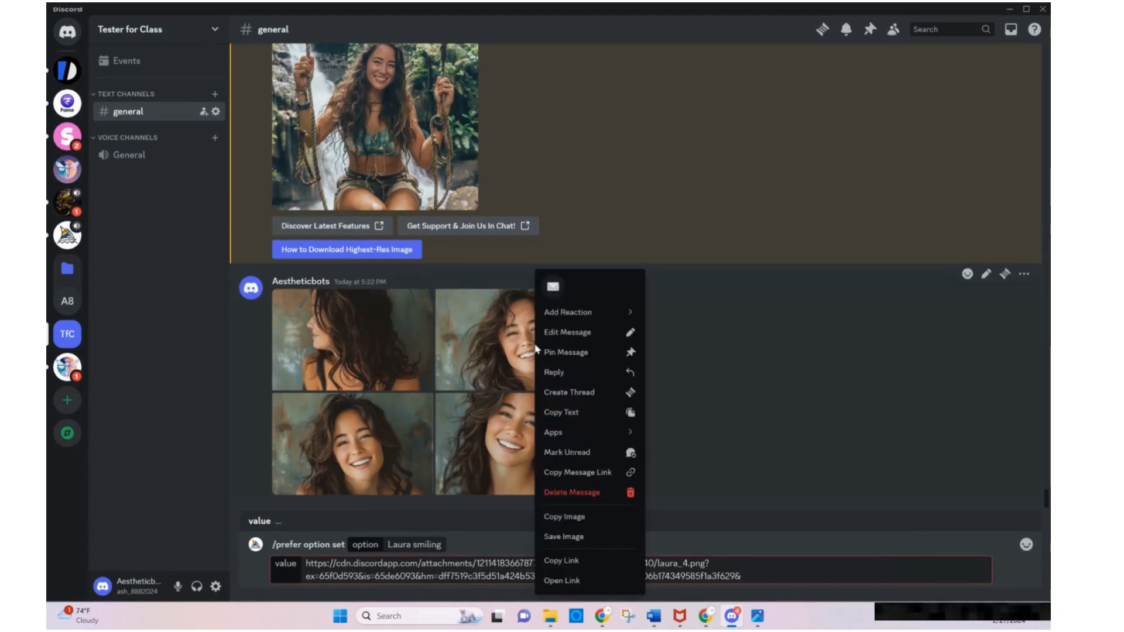
click(571, 561)
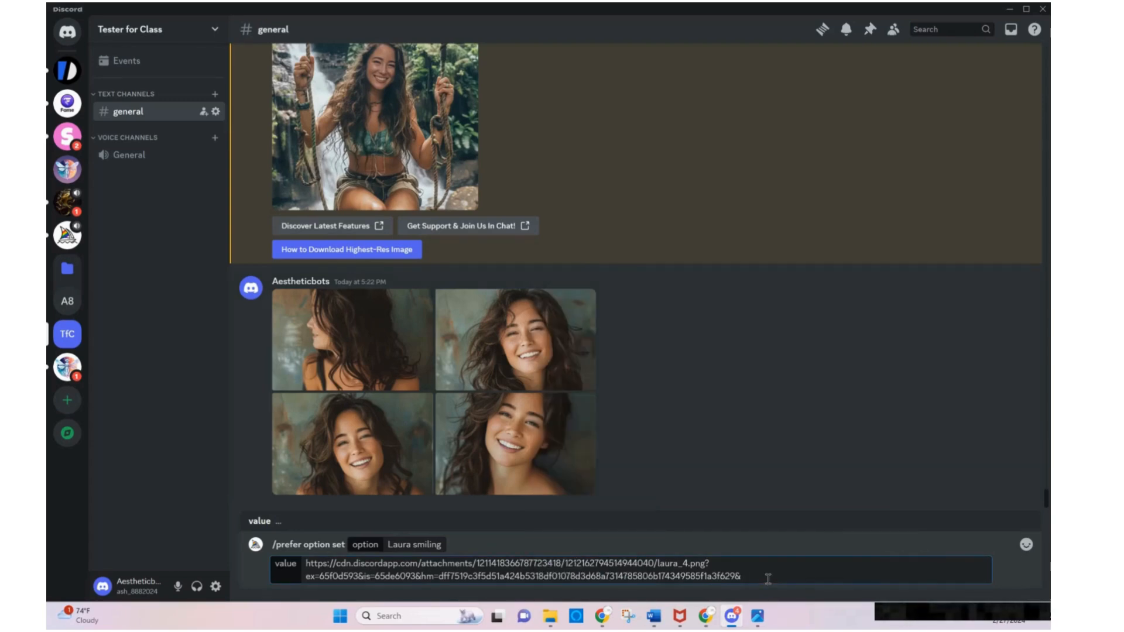
key(ctrl+v)
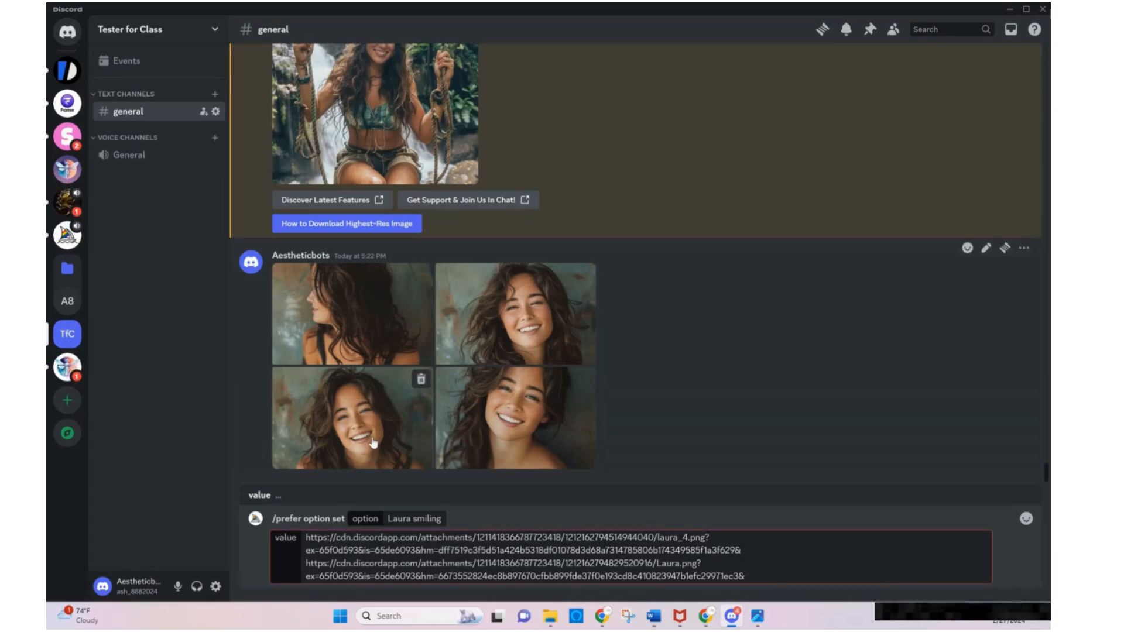
Append the image links of the posted laura_2.png and laura_3.png portraits to the command's value
right_click(372, 380)
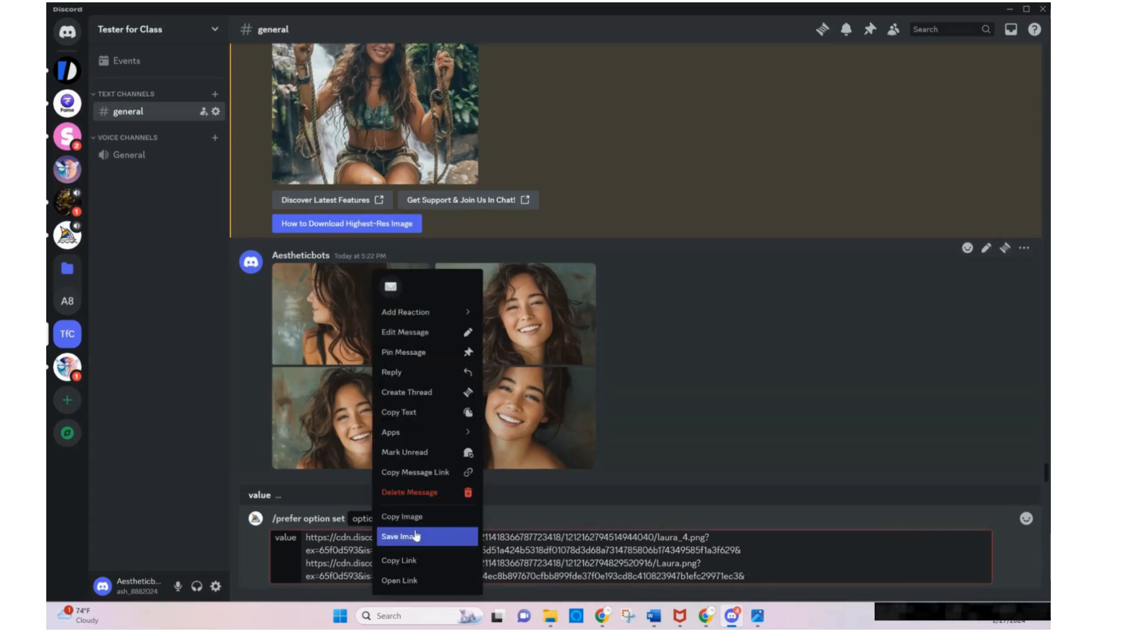
click(410, 560)
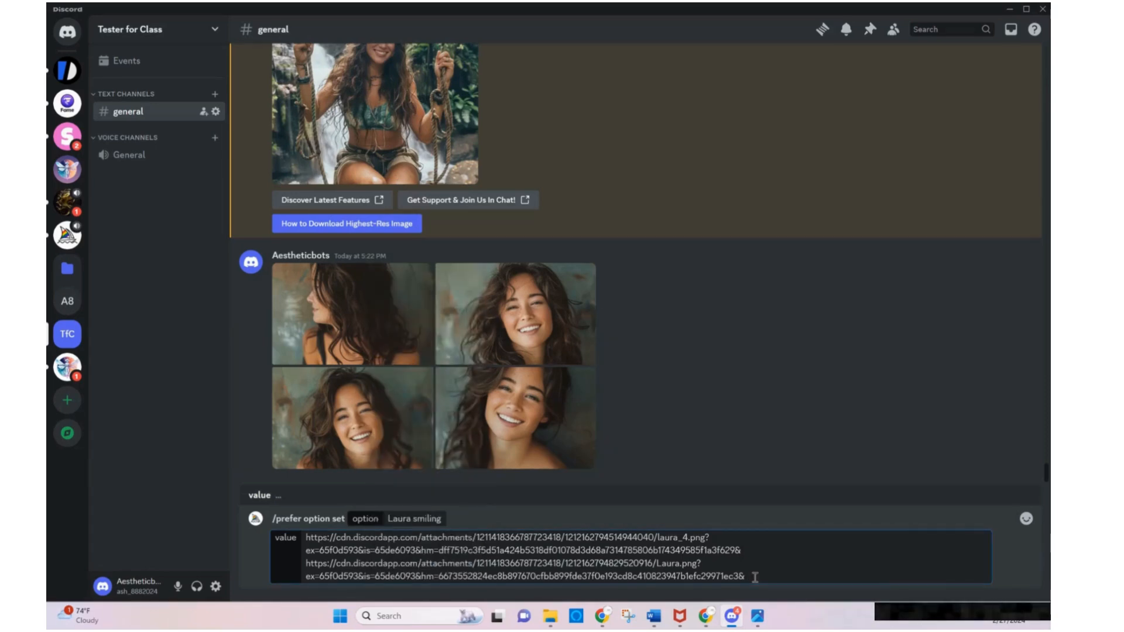
right_click(754, 577)
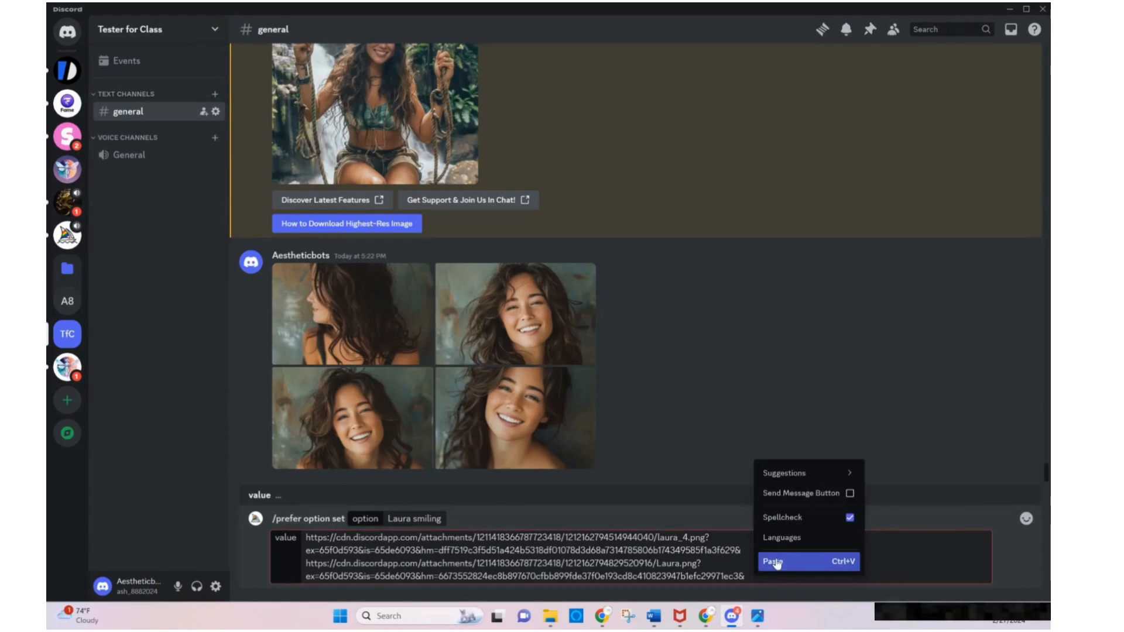
click(776, 561)
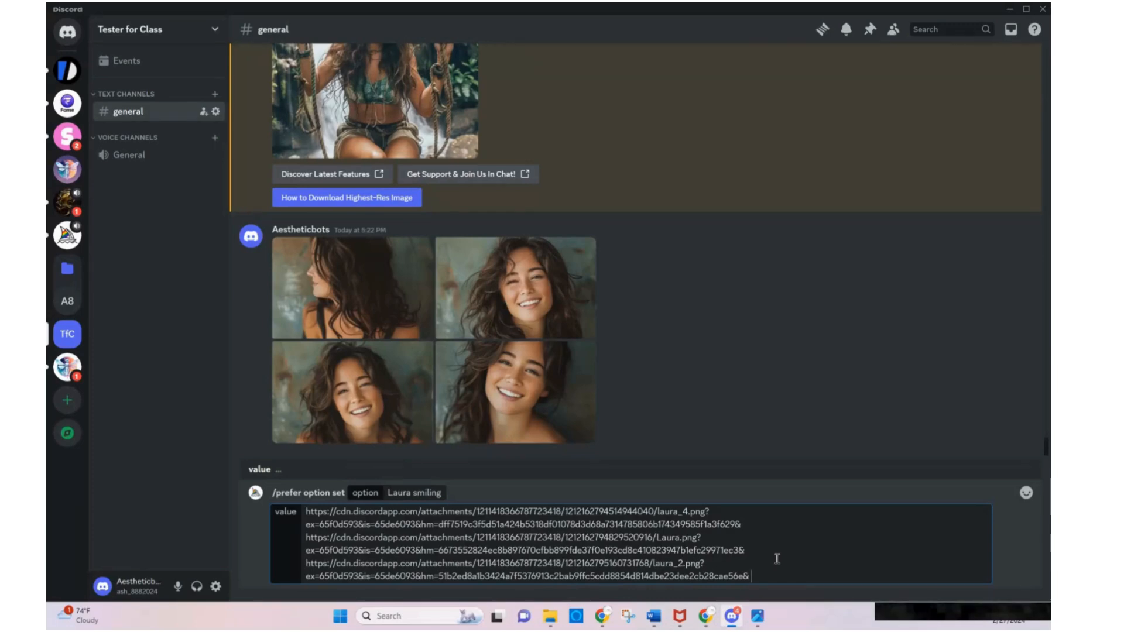
right_click(534, 402)
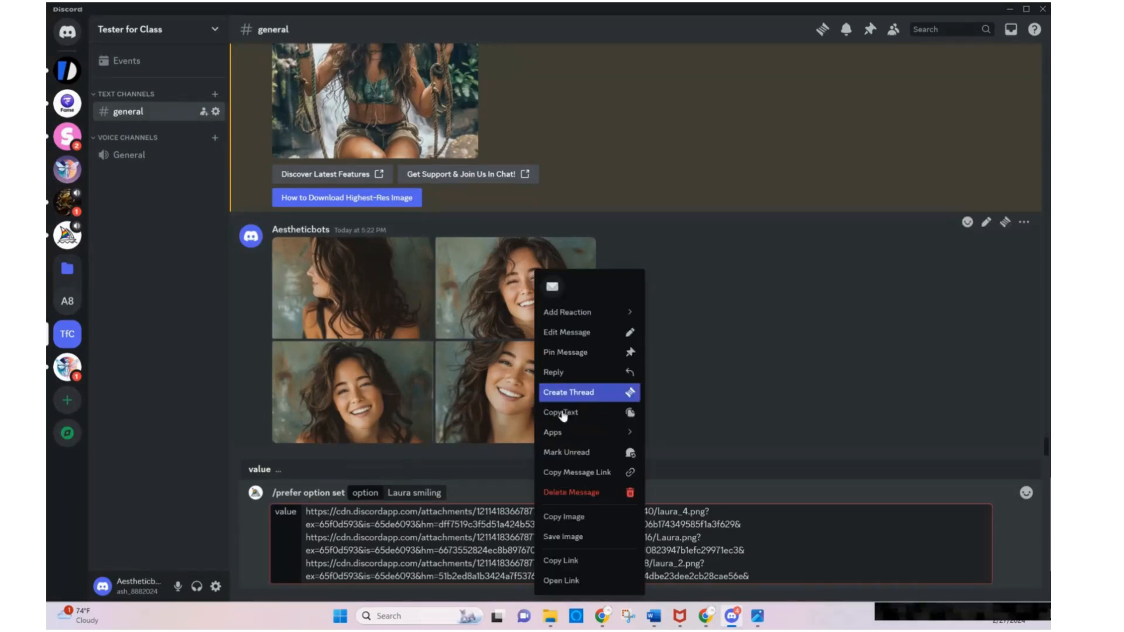
click(587, 562)
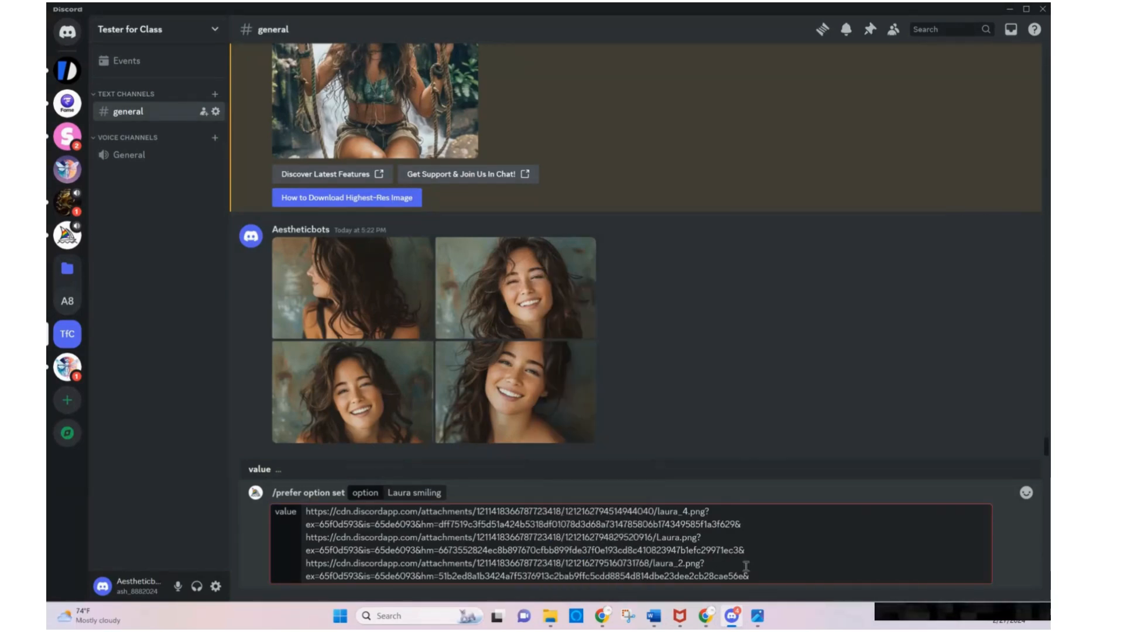
right_click(770, 571)
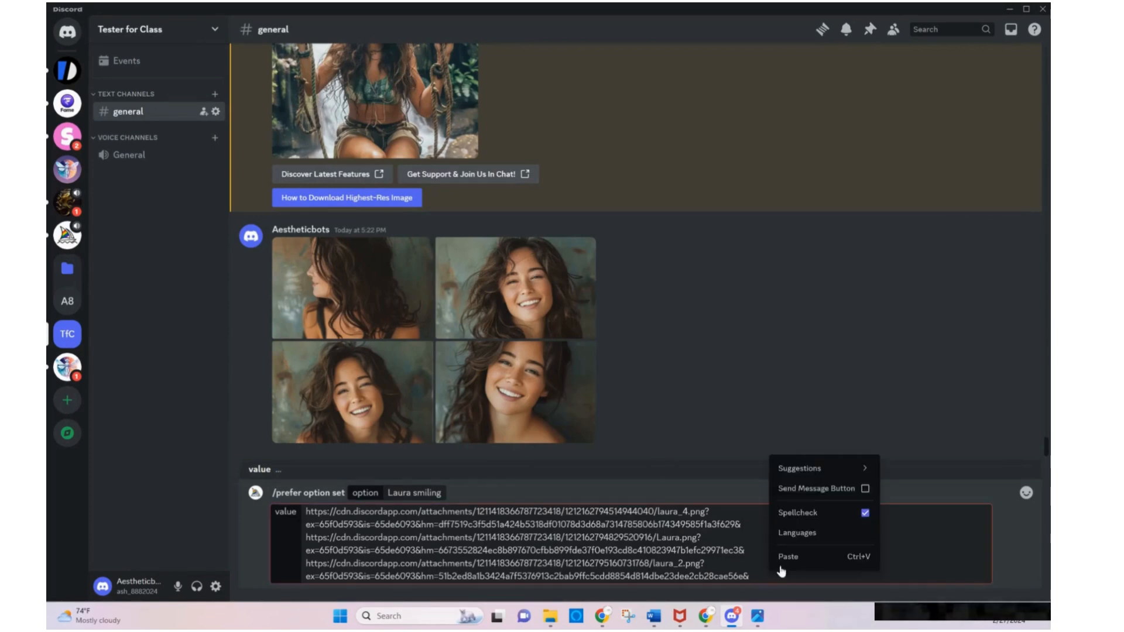
click(782, 561)
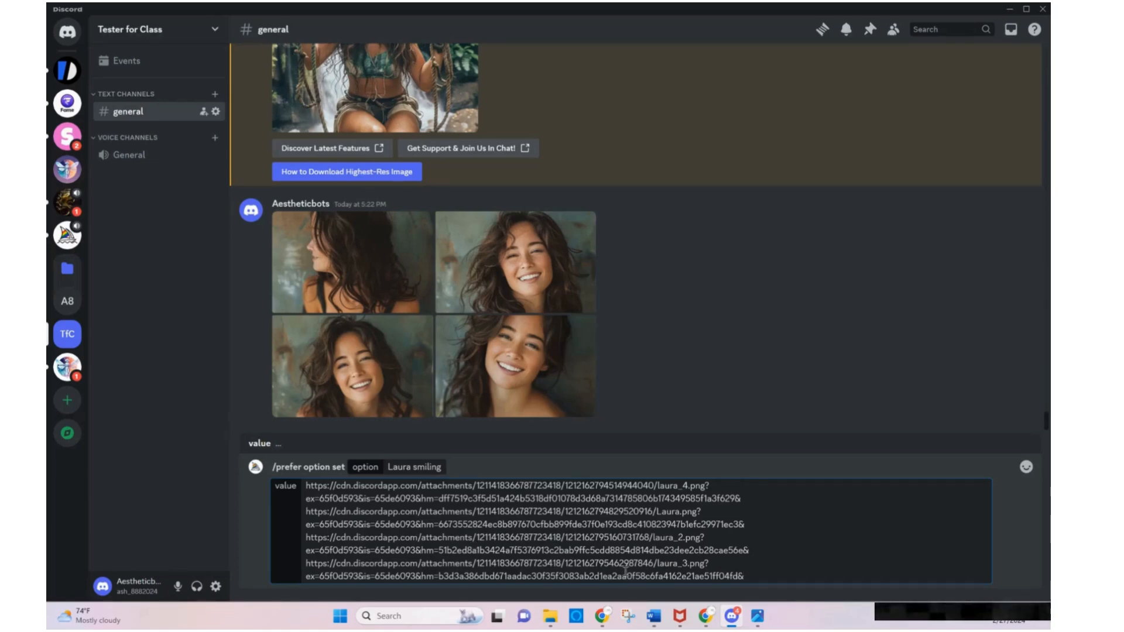
Save the "Laura smiling" custom option by submitting the /prefer option set command, and begin a Midjourney /imagine command
key(Return)
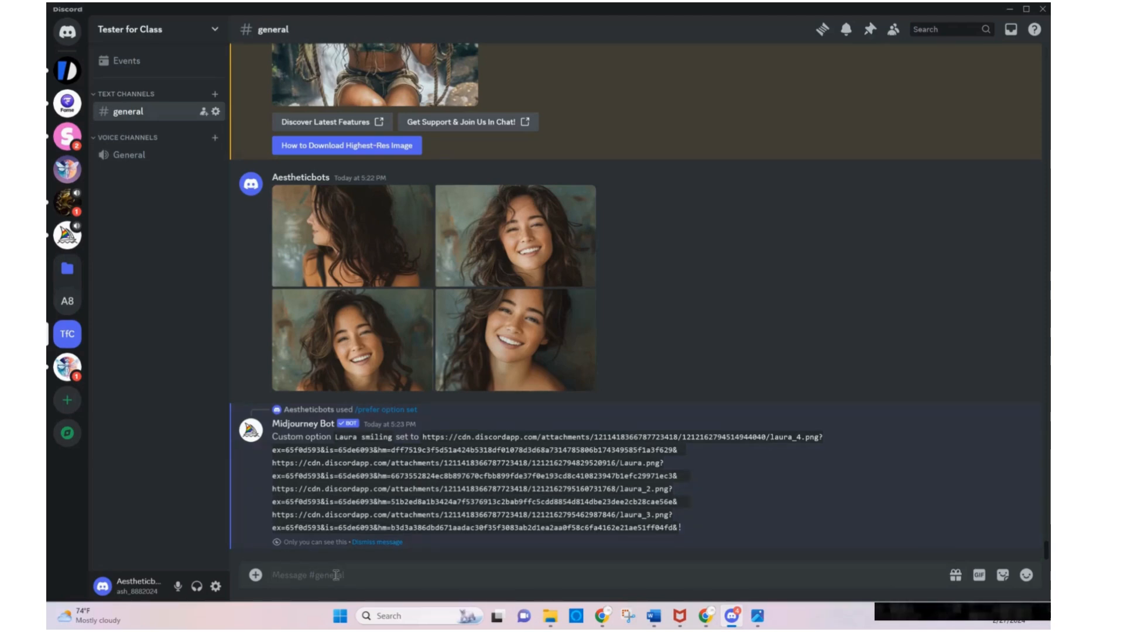
text(/)
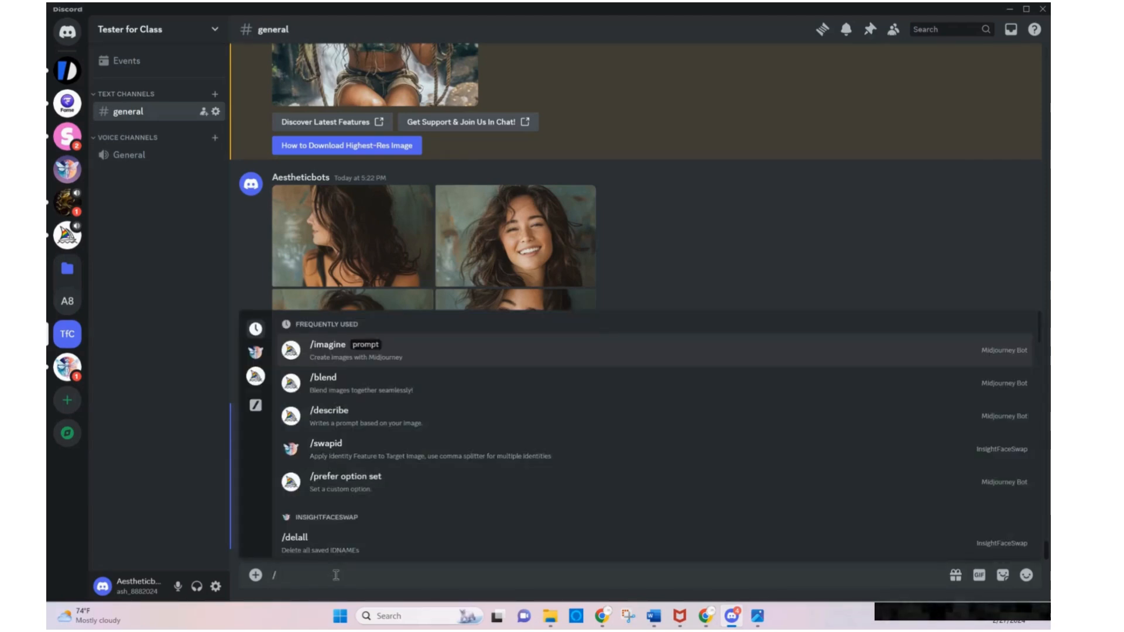
text(ima)
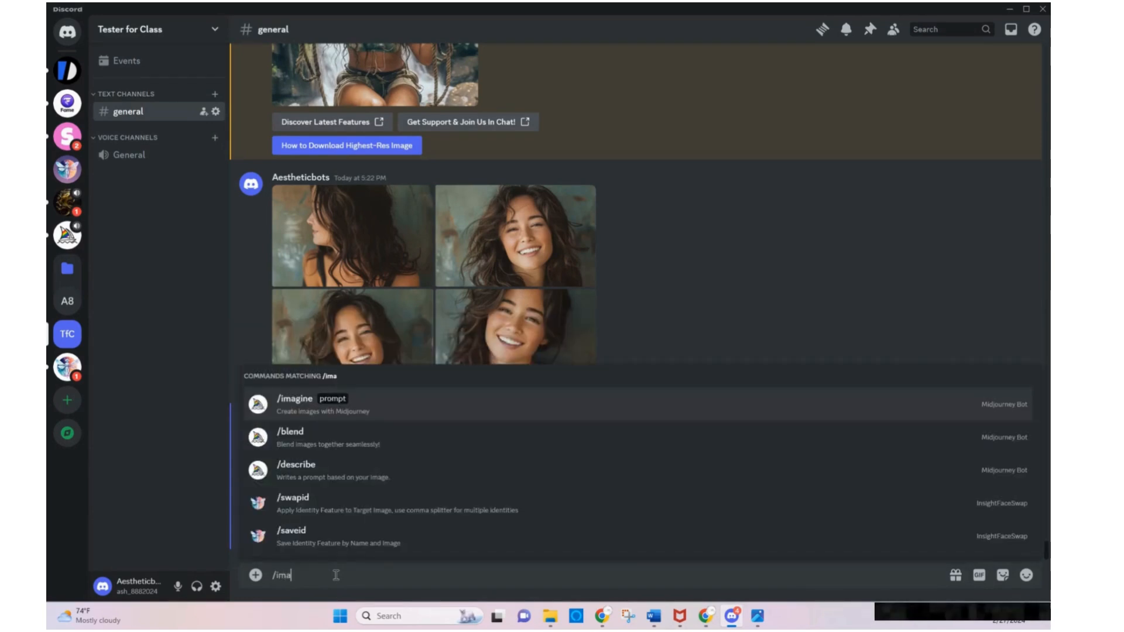
text(gine)
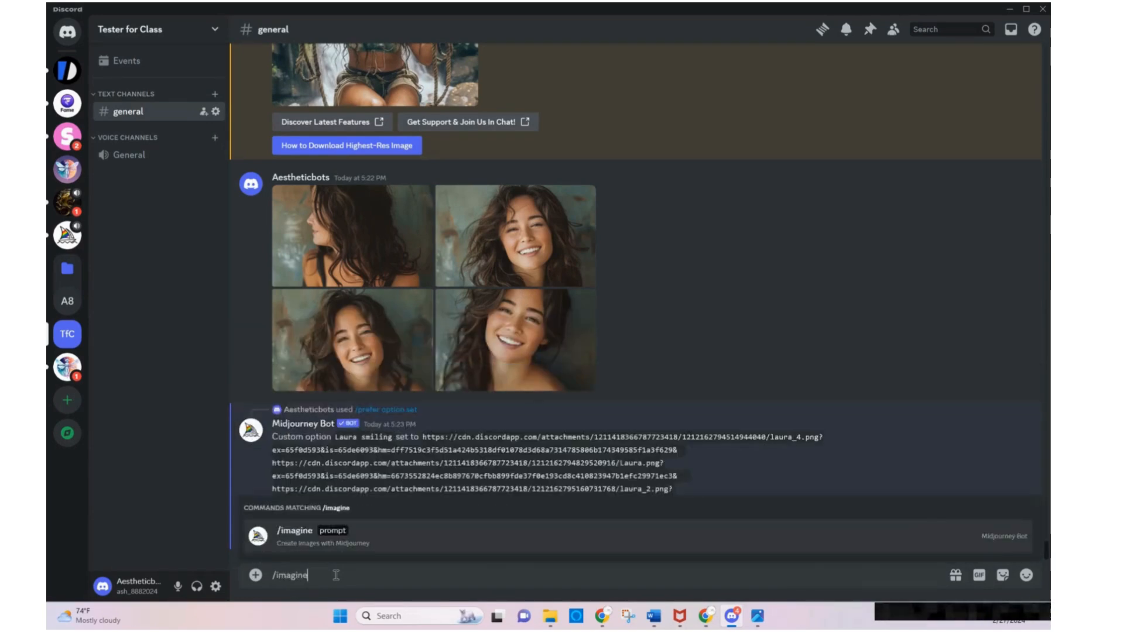
key(Tab)
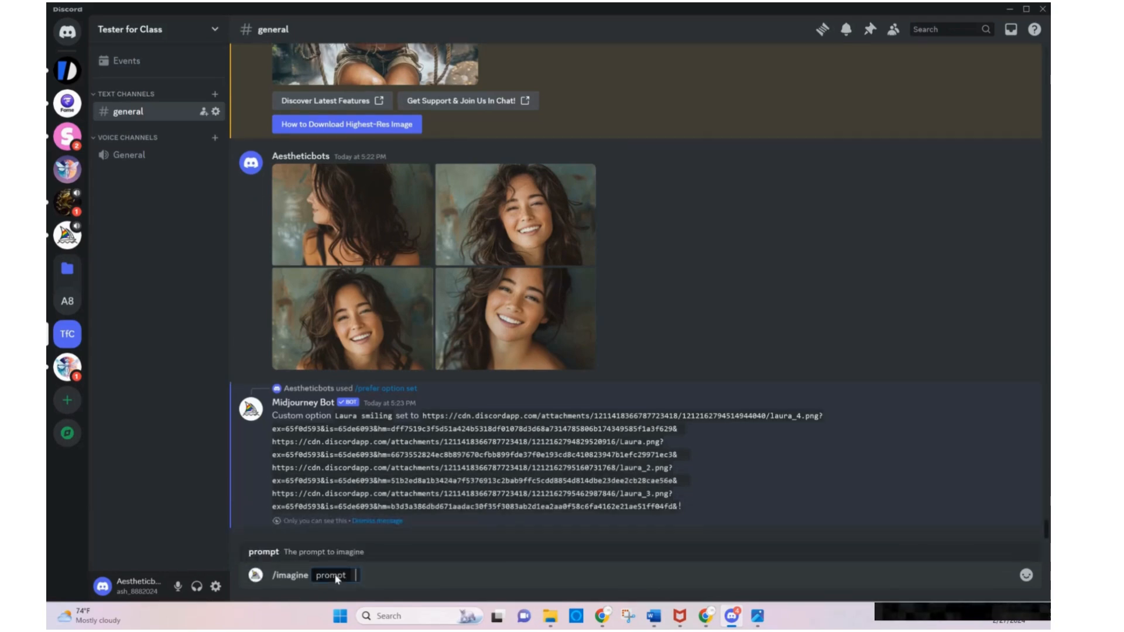
Generate images with the prompt "--Laura smiling dark hair beauty sitting in a french cafe"
text(--)
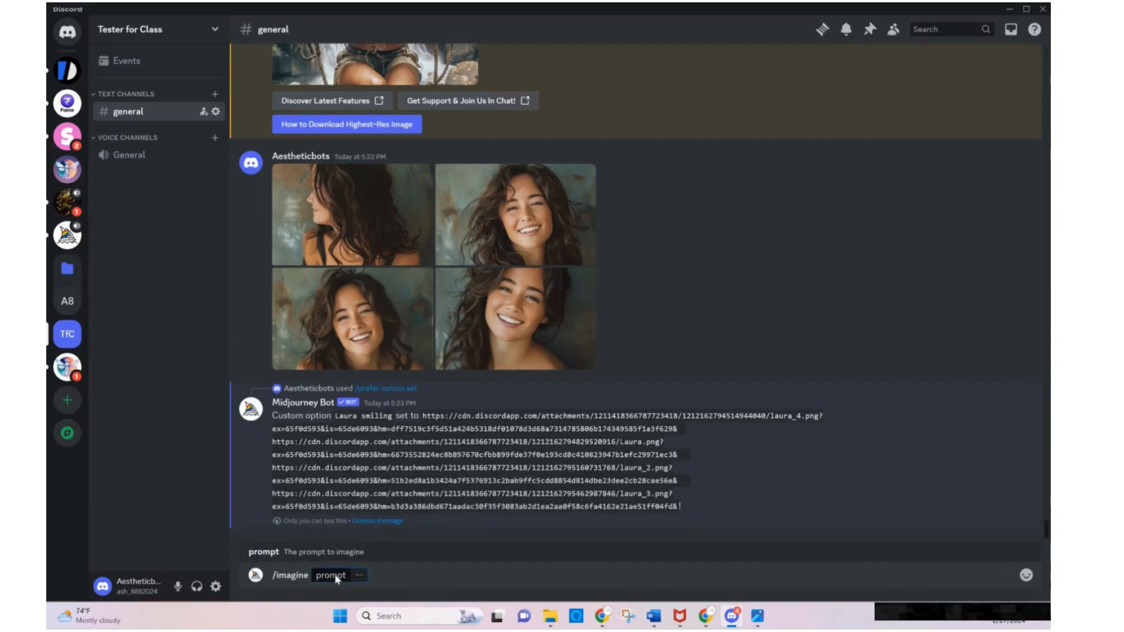
text(Laur)
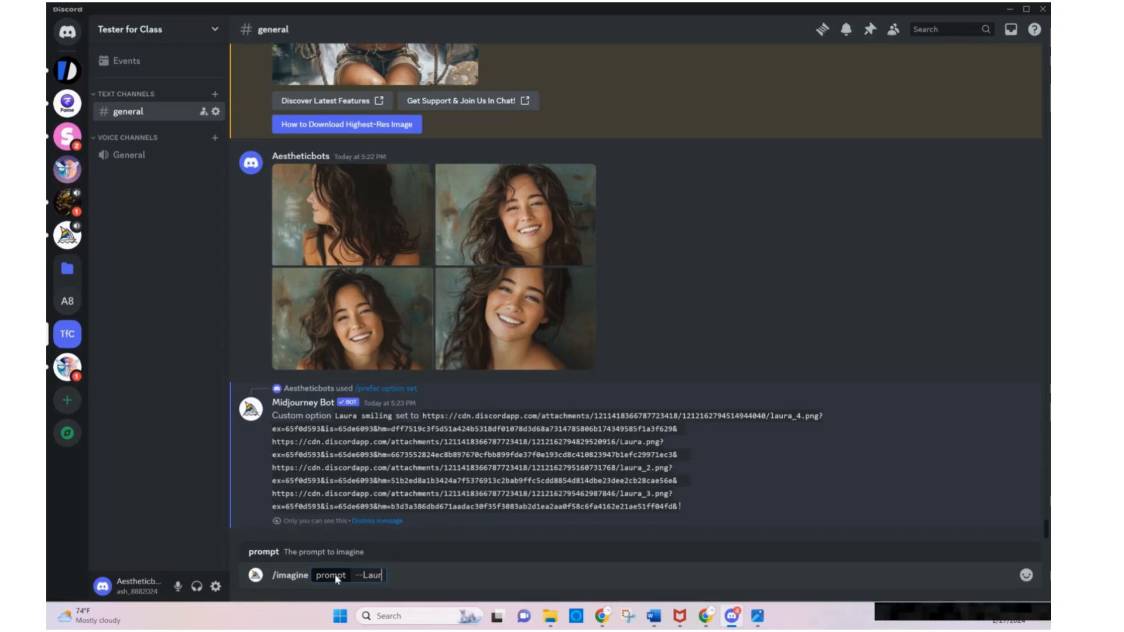
text(a smiling)
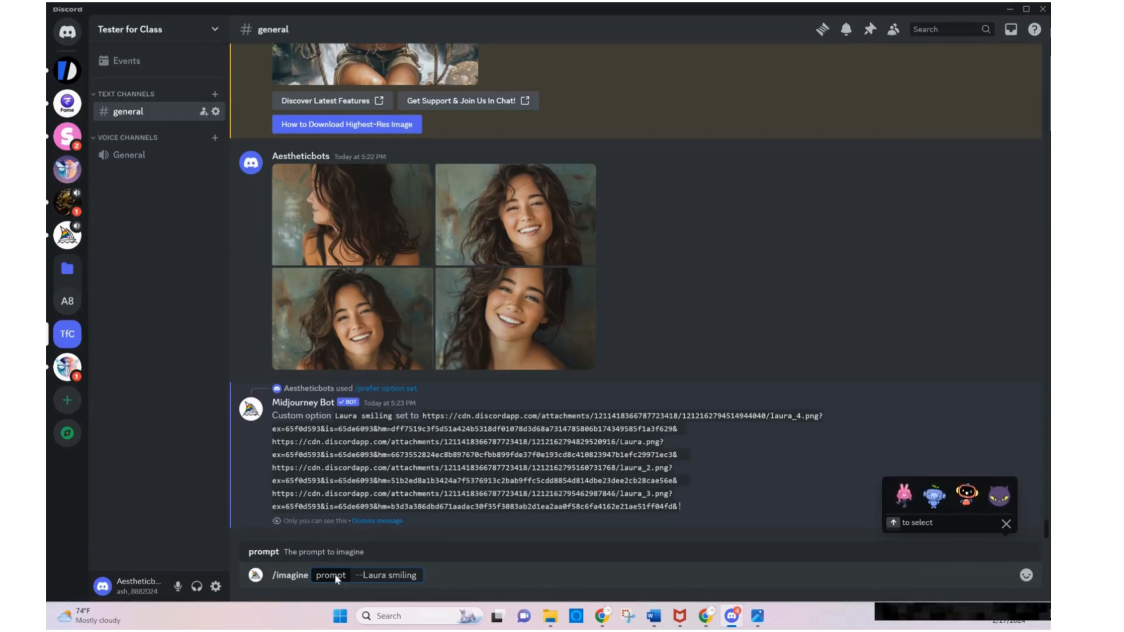
text( da)
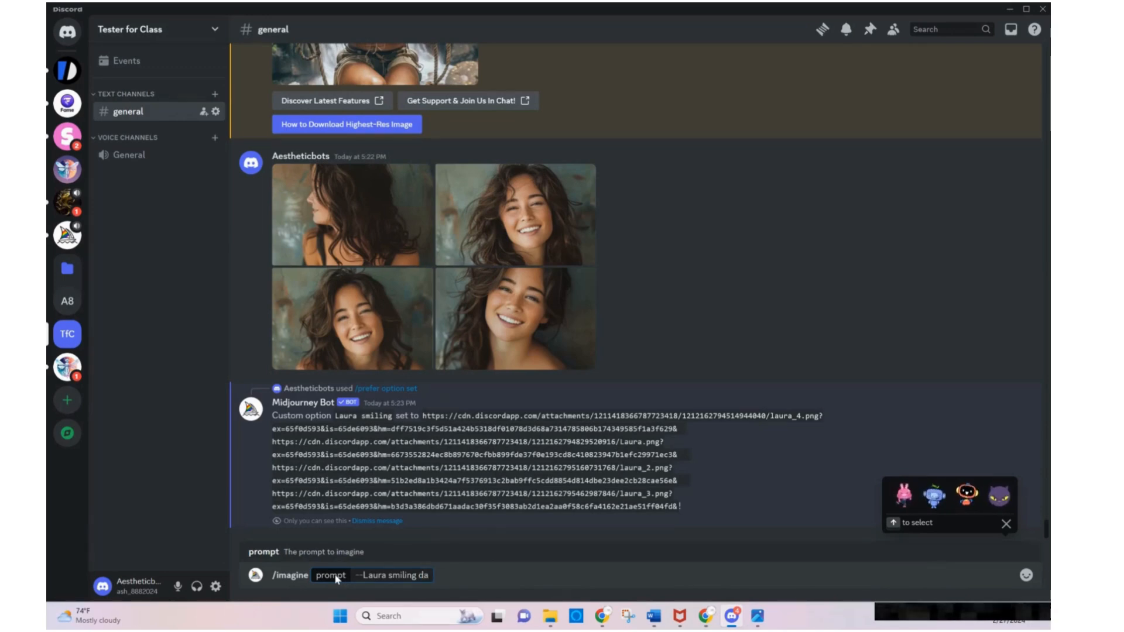
key(BackSpace)
key(BackSpace)
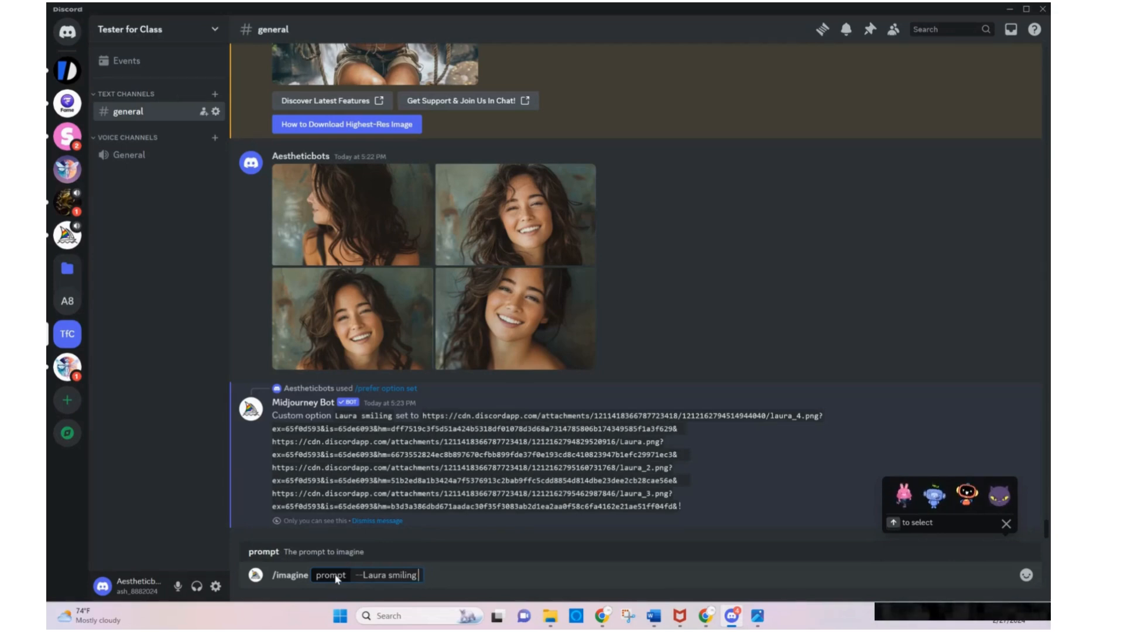
text(dard)
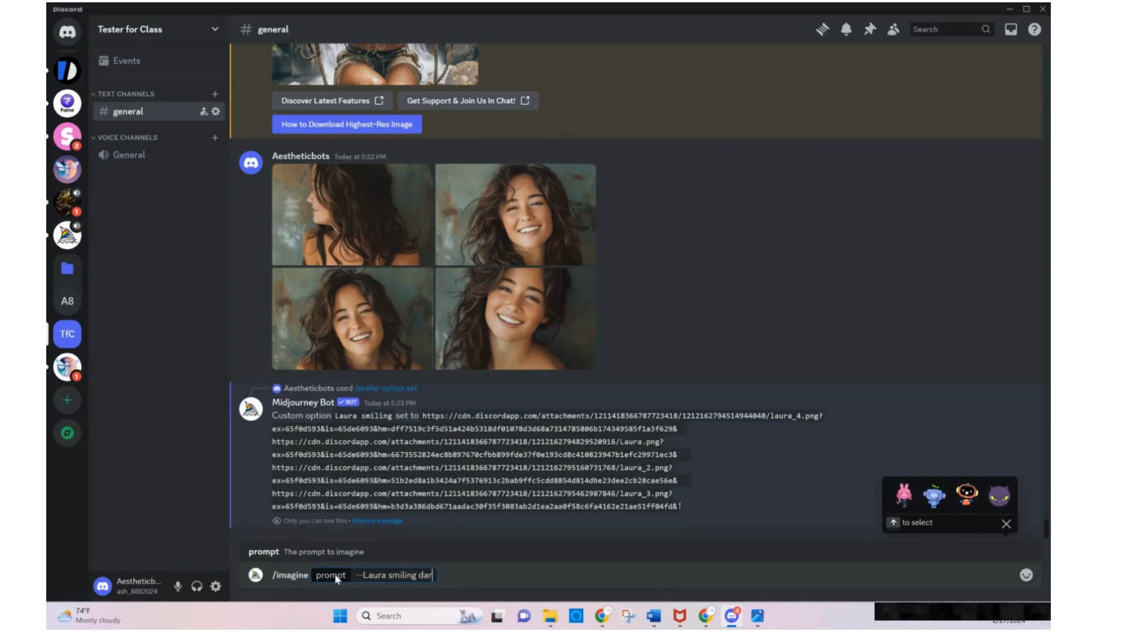
key(BackSpace)
text(k hair)
text(be)
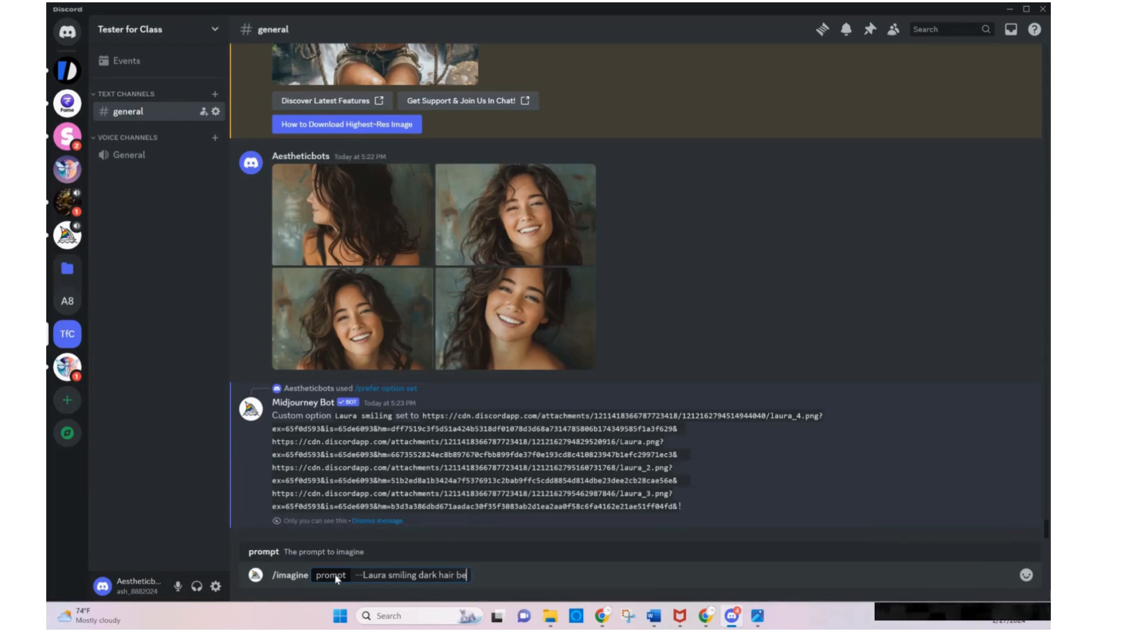
text(auty sitting)
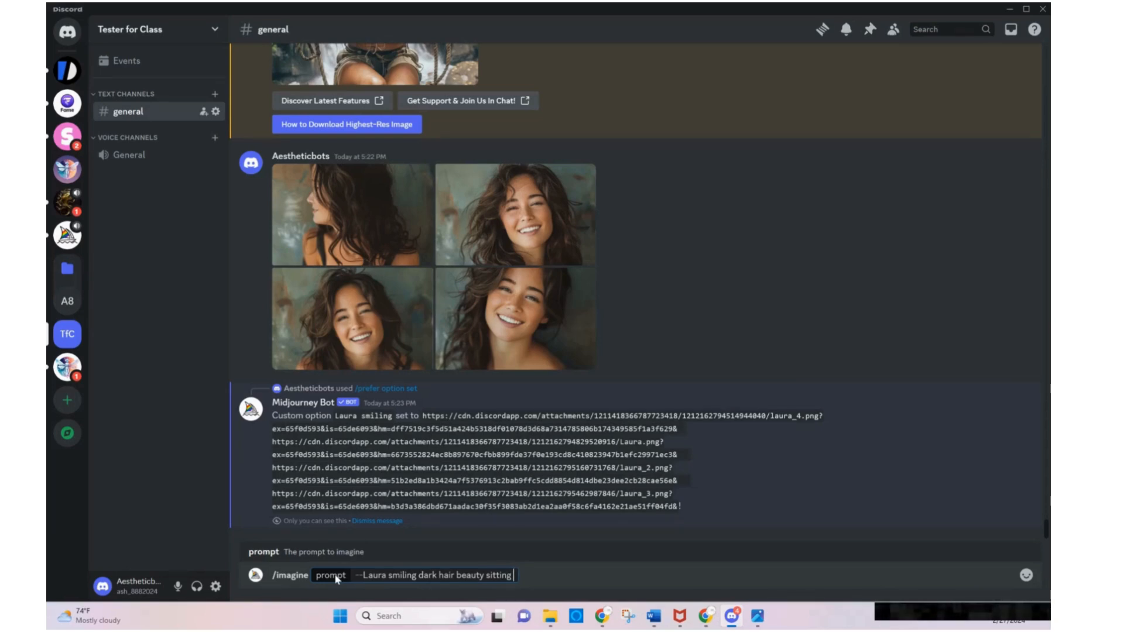
text( in a fren)
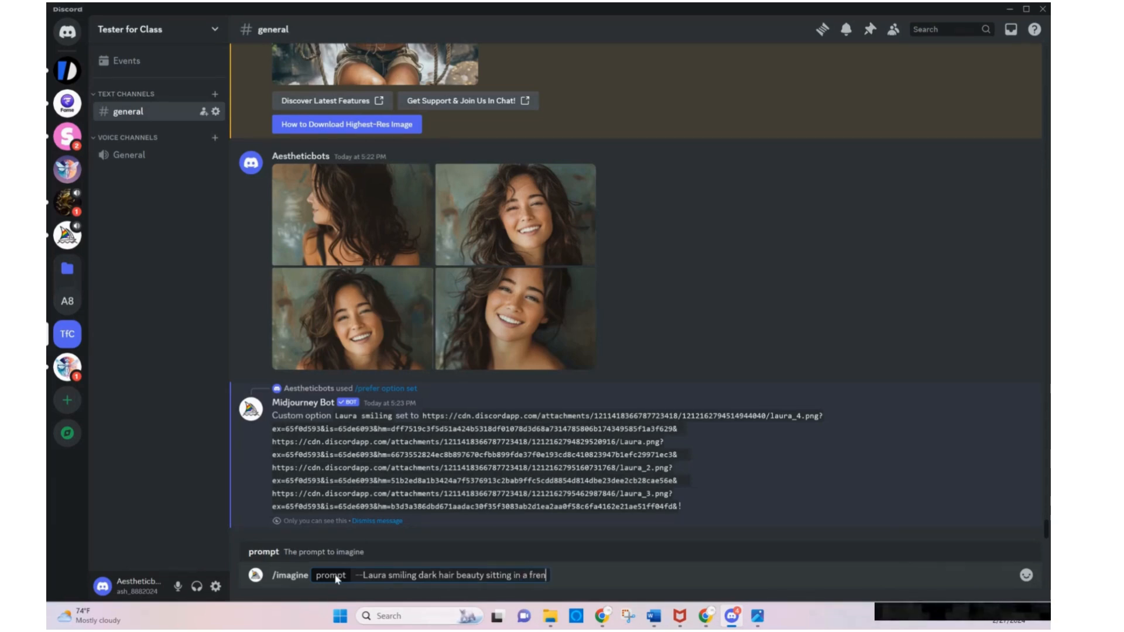
text(ch cafe)
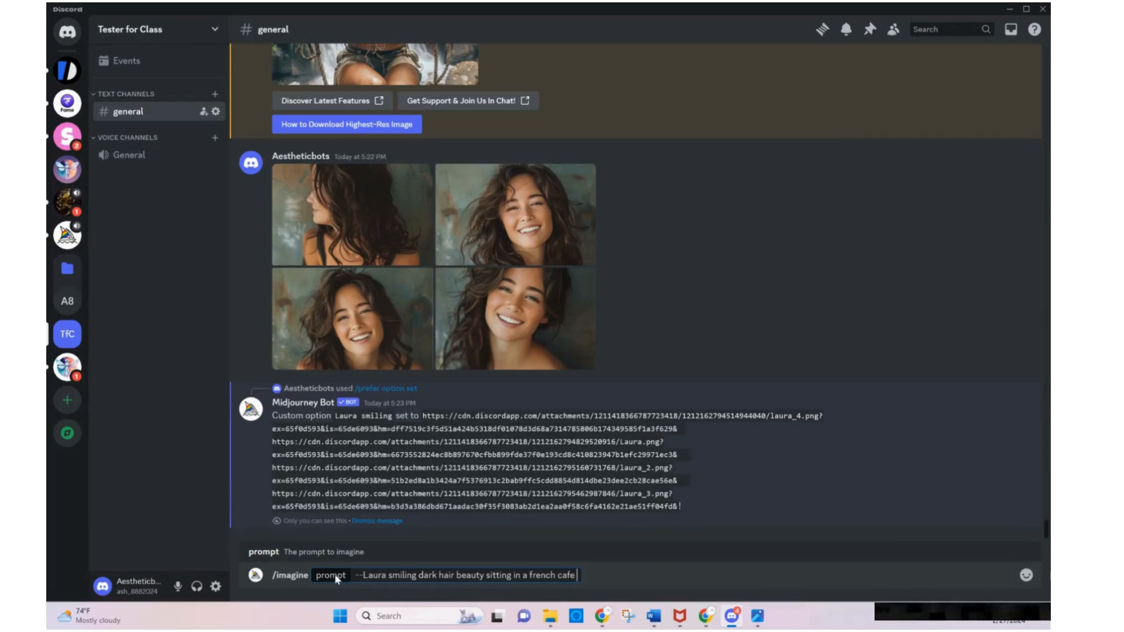
key(Return)
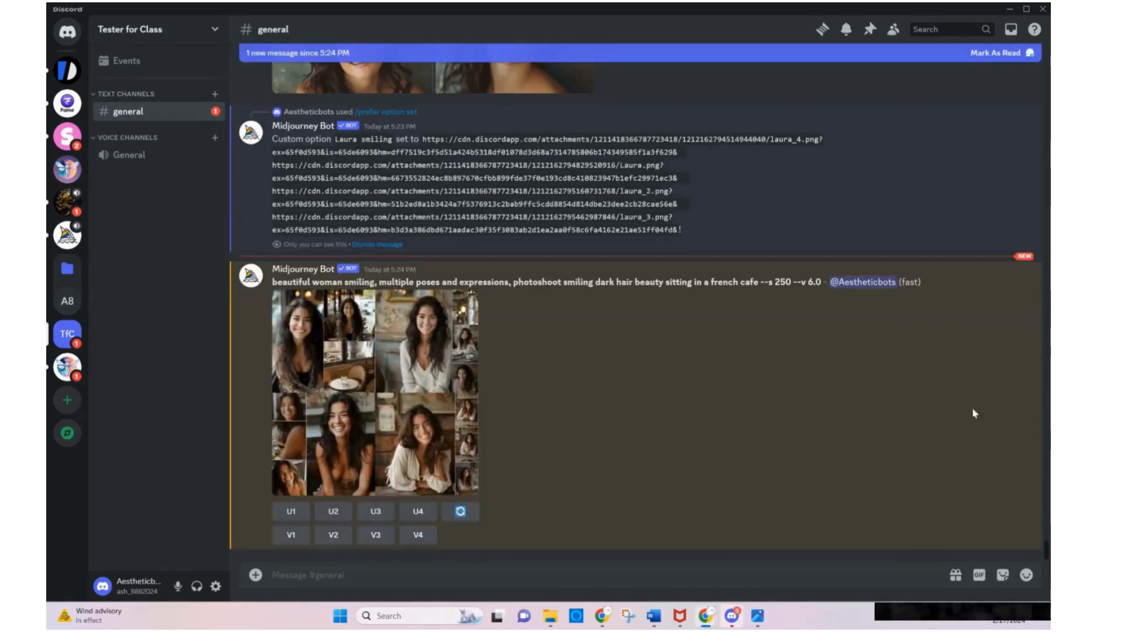
Enlarge the generated cafe image grid and compare it with the portraits laura 3.png, laura 2.png and Laura.png
click(375, 365)
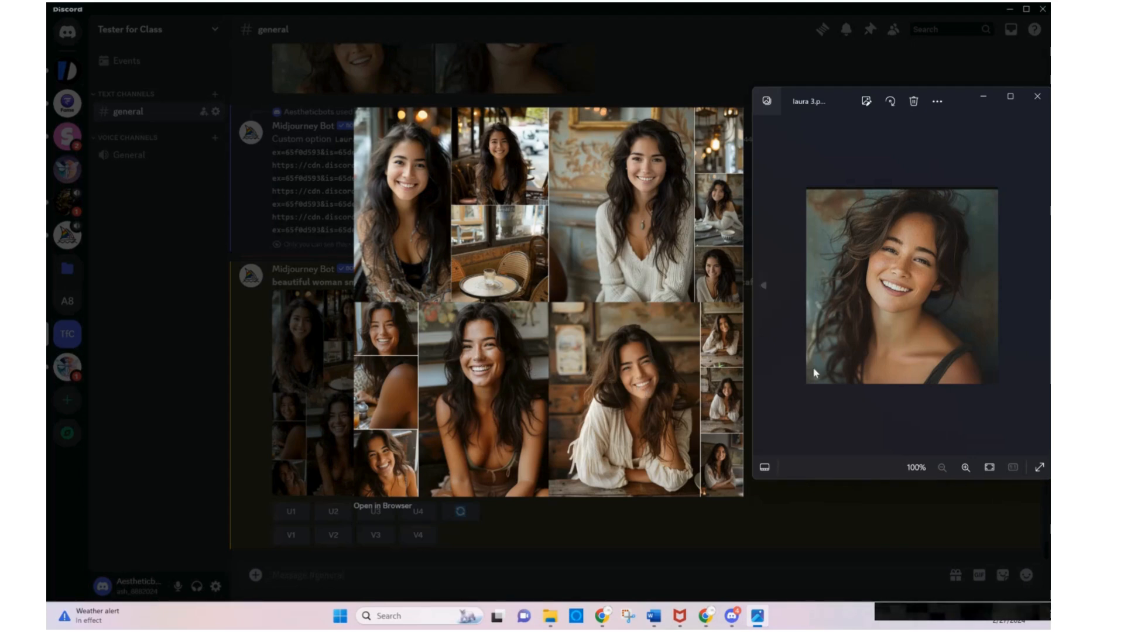
click(1040, 285)
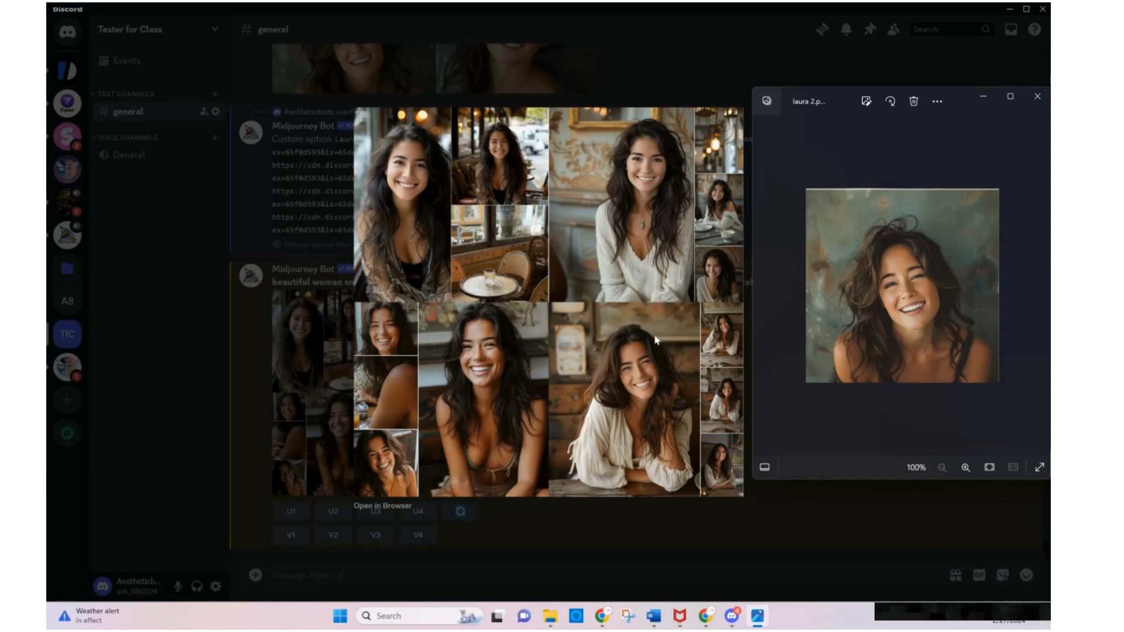
click(1031, 285)
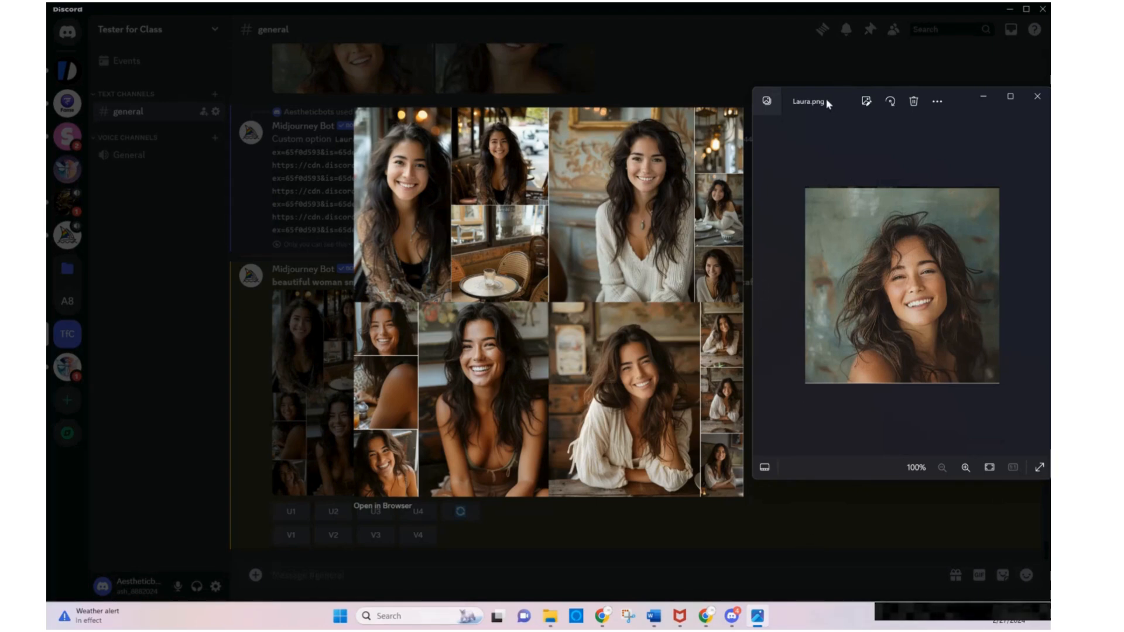
click(699, 85)
click(699, 85)
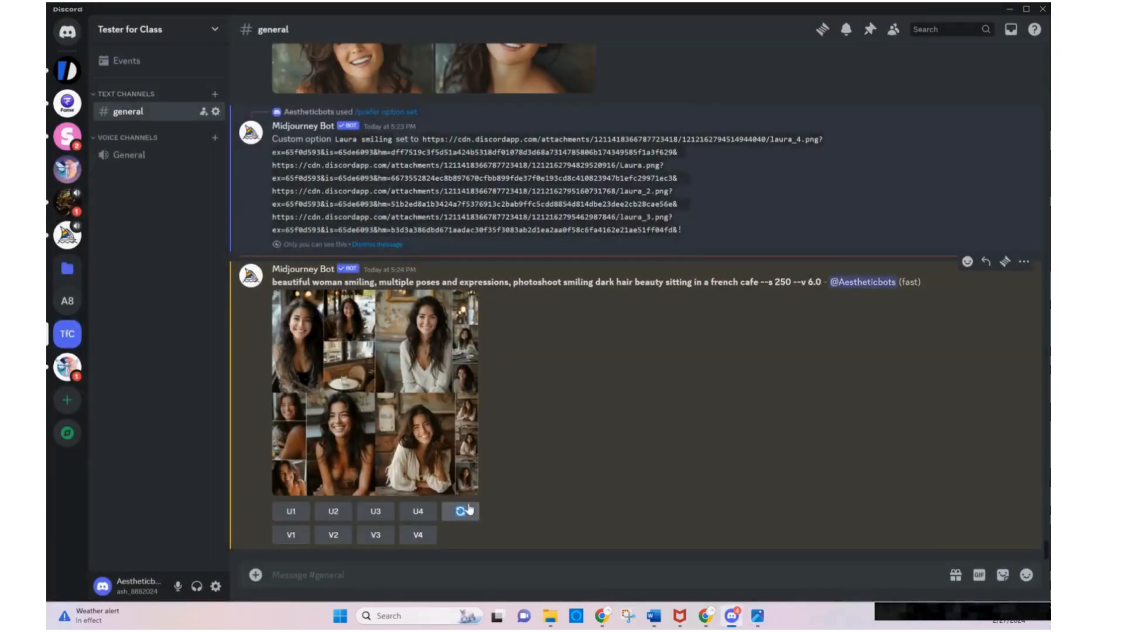
Start a rerun of the cafe image grid and insert "-- Laura smiling" at the beginning of its prompt
click(462, 511)
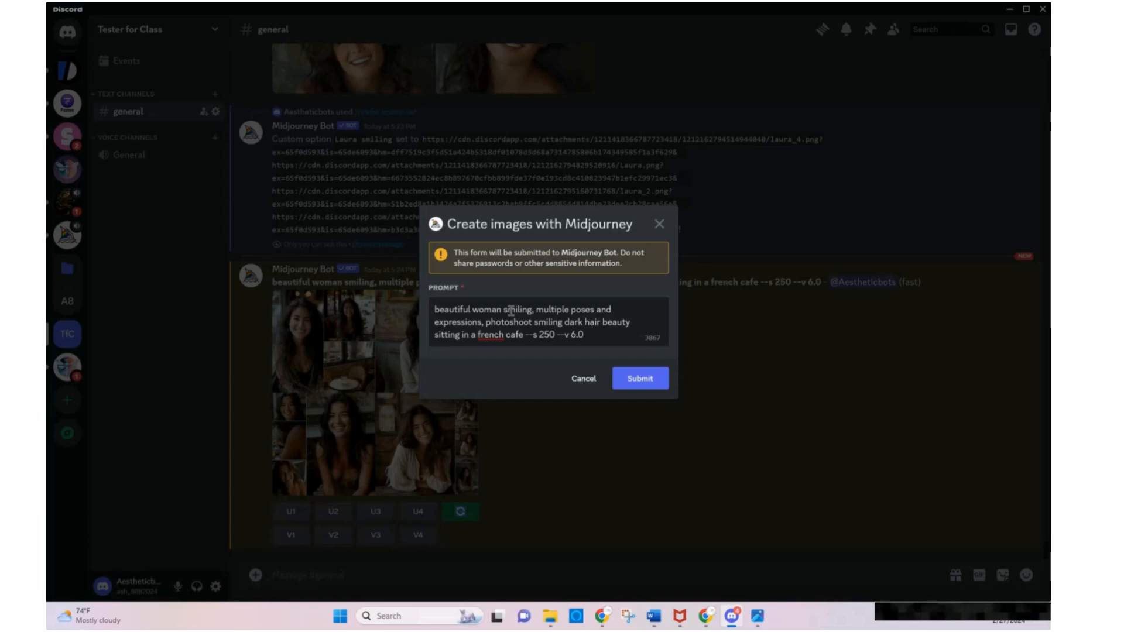
text(-- L)
text(aura sm)
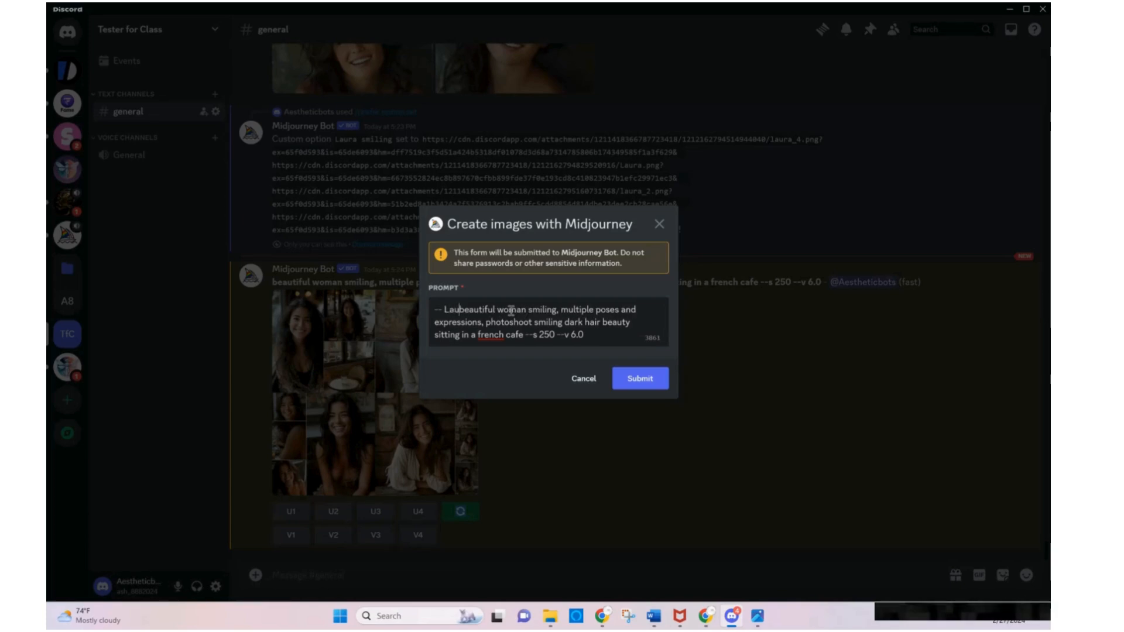
text(iling)
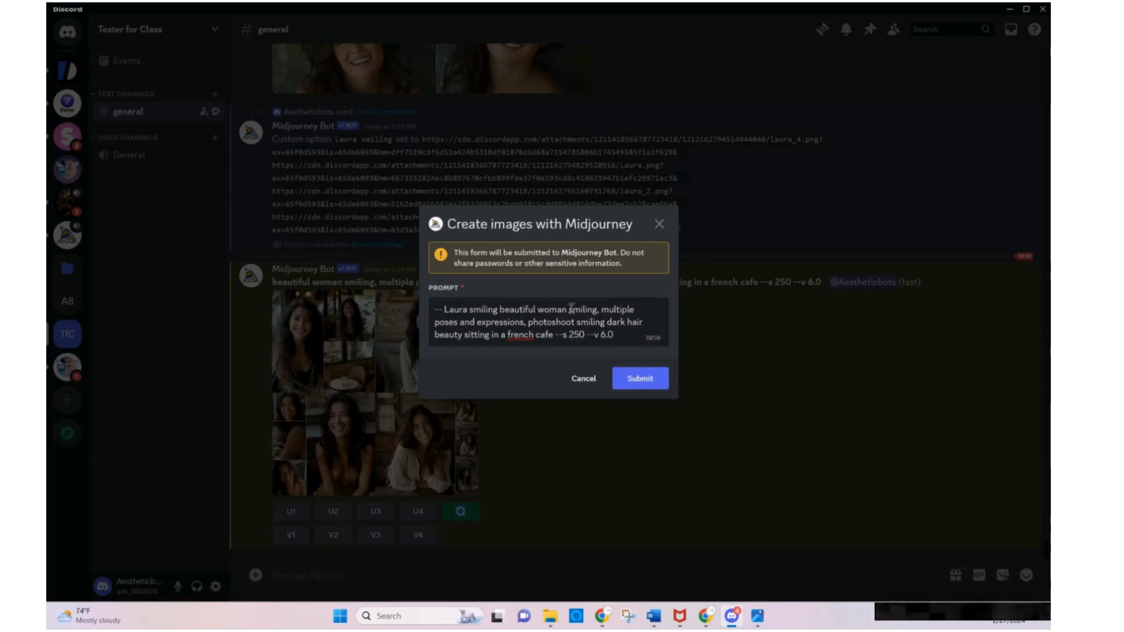
Try to rerun with the prompt shortened to "-- Laura smiling sitting in a french cafe --s 250 --v 6.0", and dismiss the bot's reply
drag(599, 309, 499, 310)
key(BackSpace)
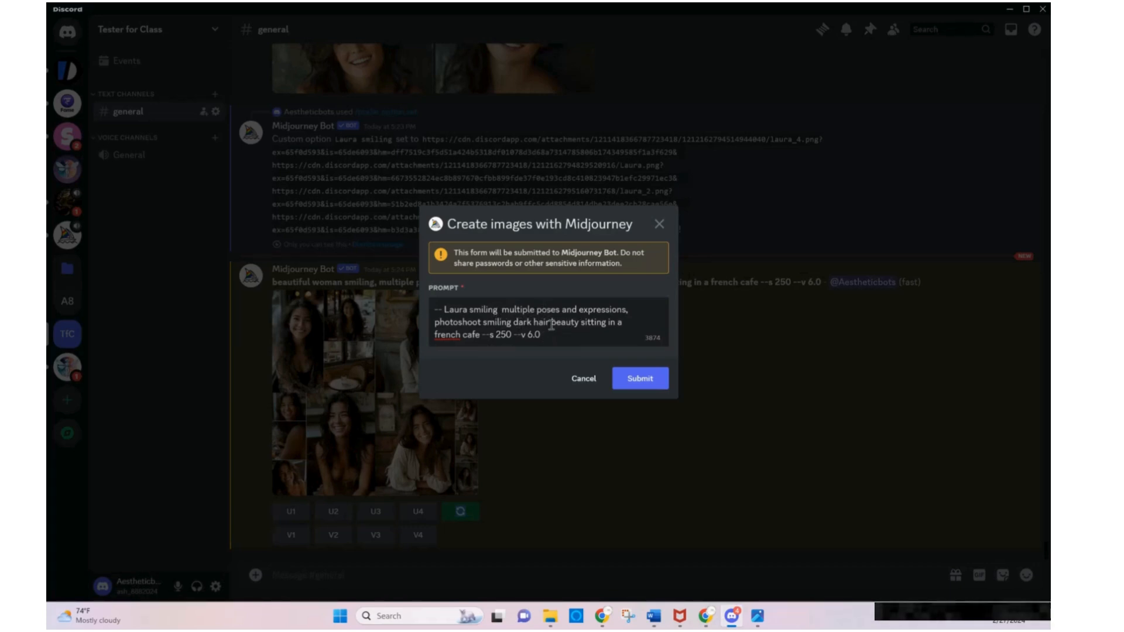
drag(573, 323, 507, 311)
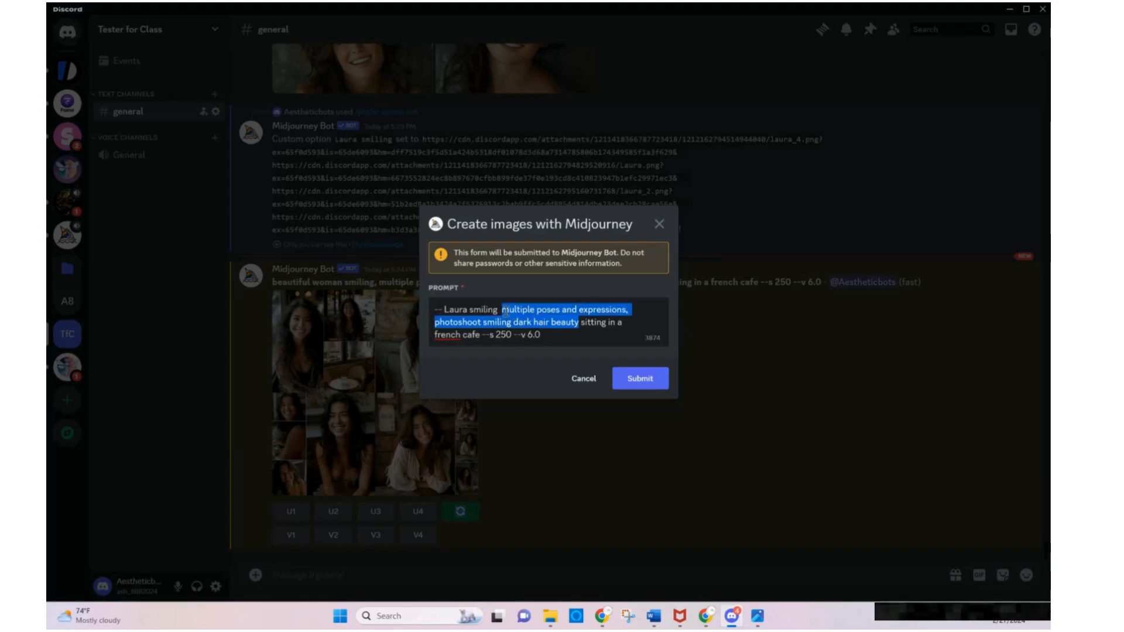
key(BackSpace)
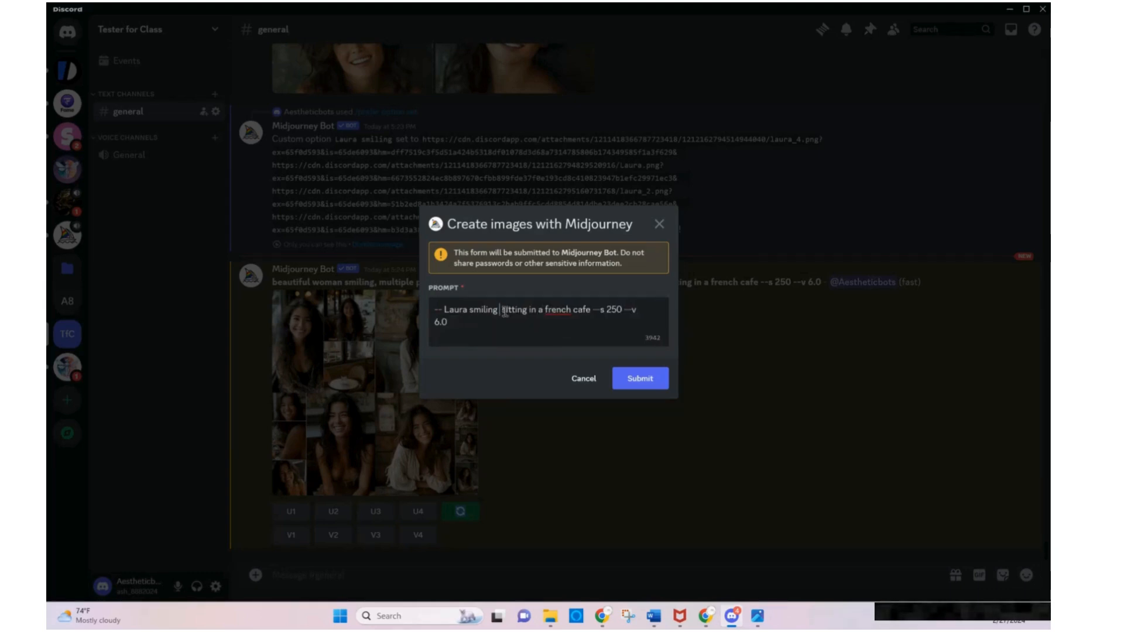
key(BackSpace)
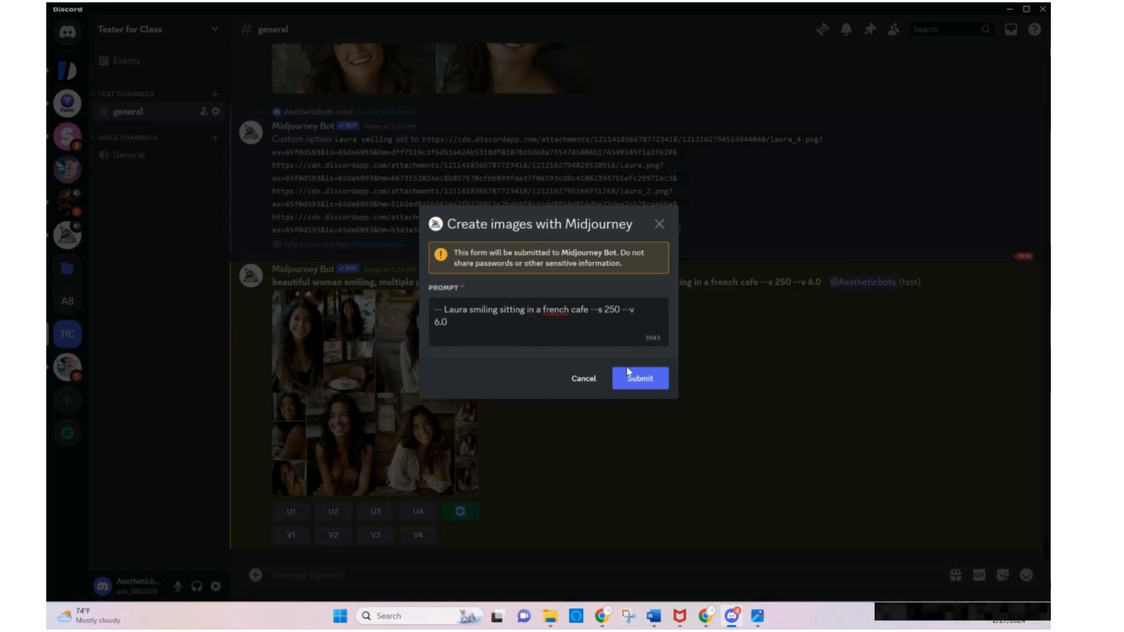
click(648, 389)
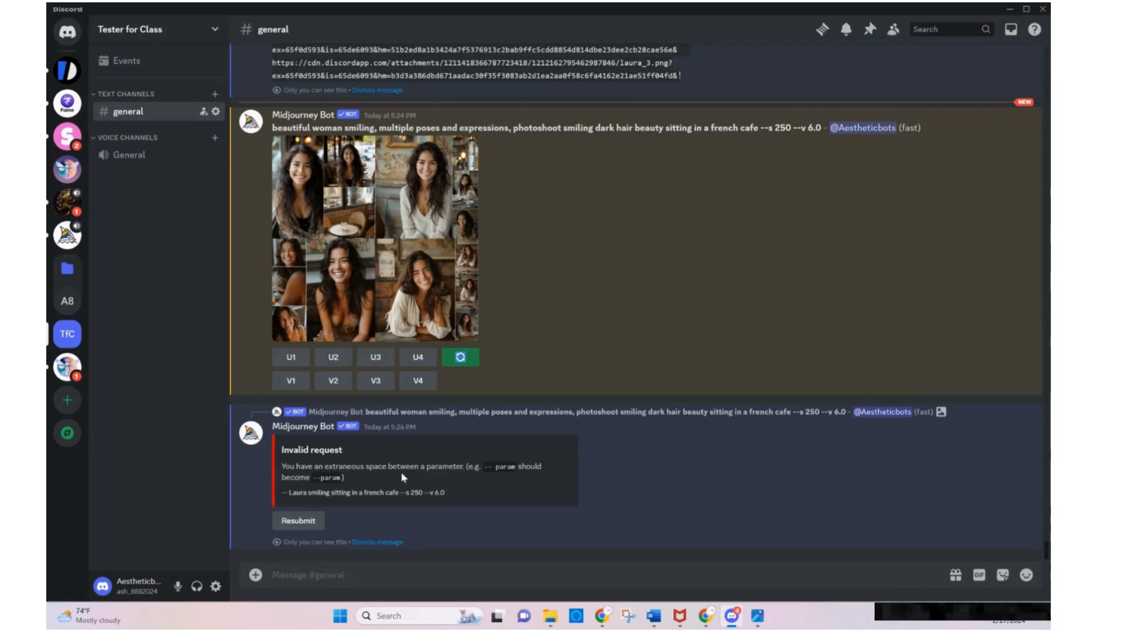
click(377, 542)
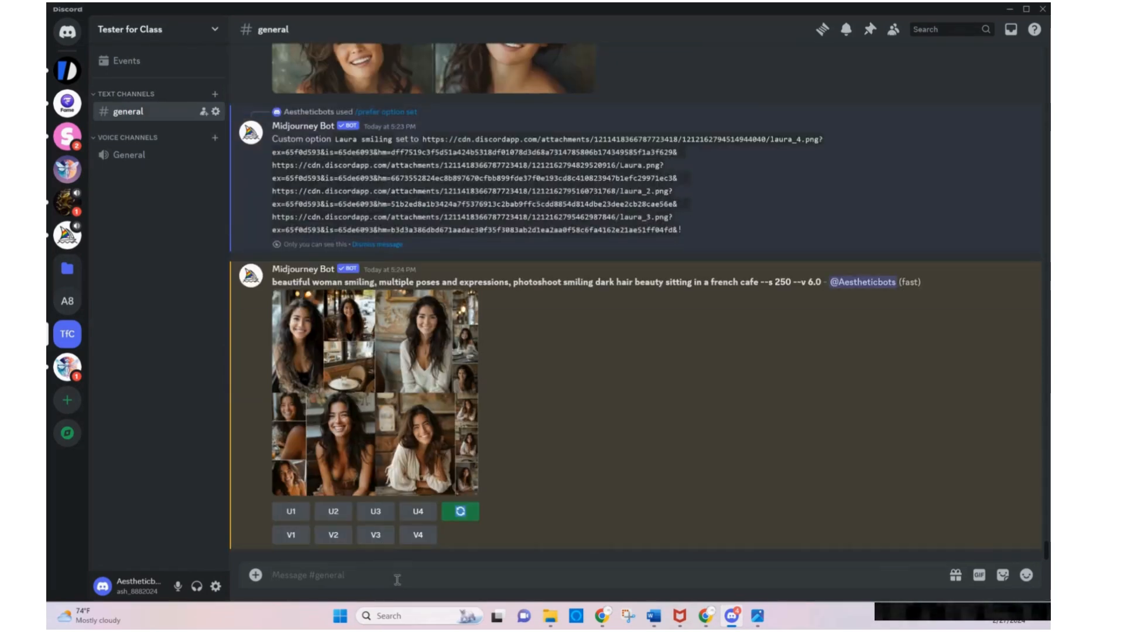
Generate images with the imagine command and the prompt "--Laura smiling sitting in french cafe"
text(/i)
key(Return)
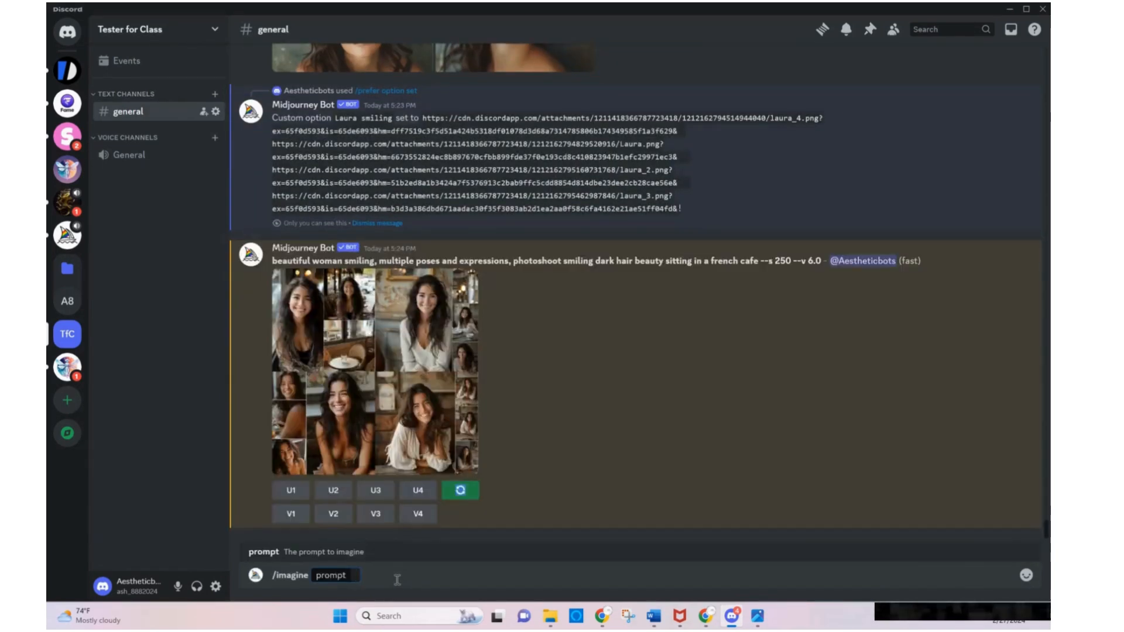
text(--)
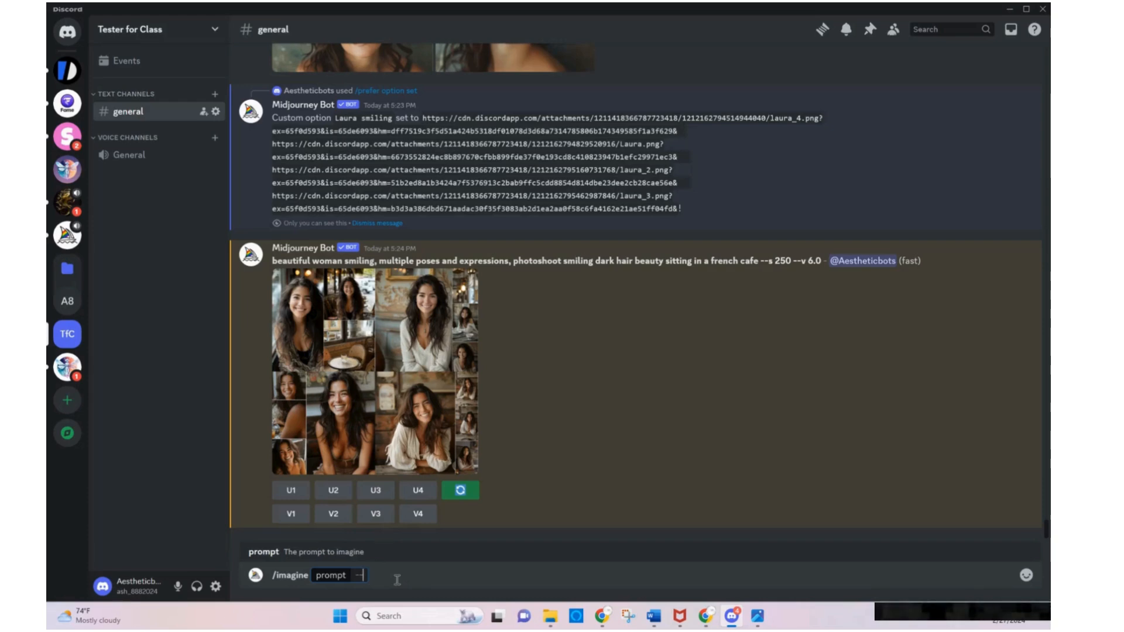
text(Laura sm)
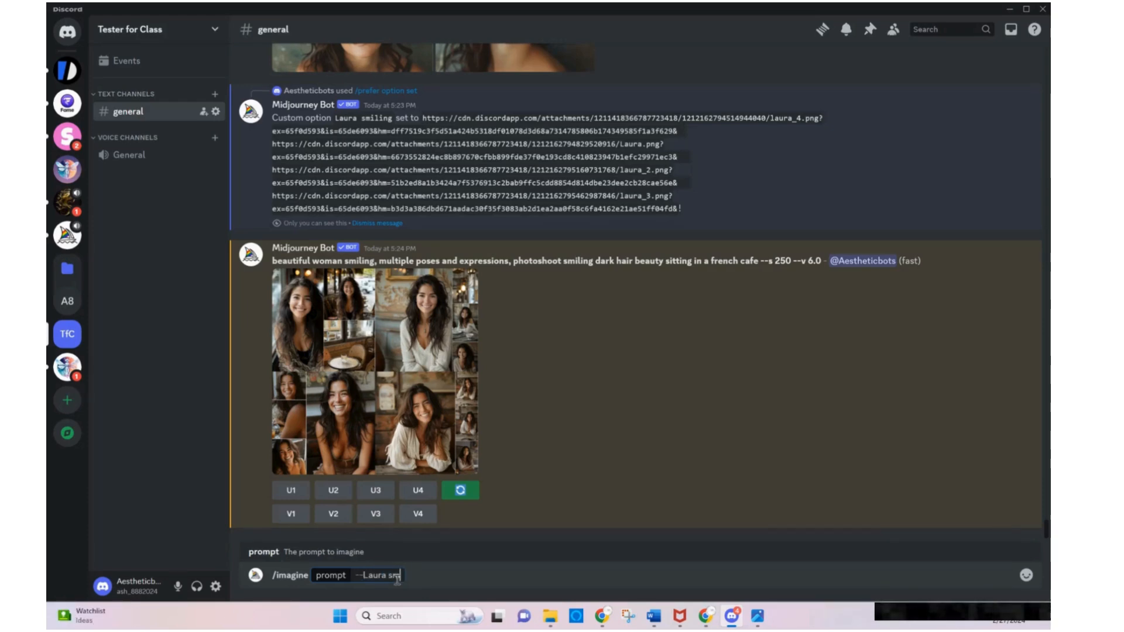
text(iling)
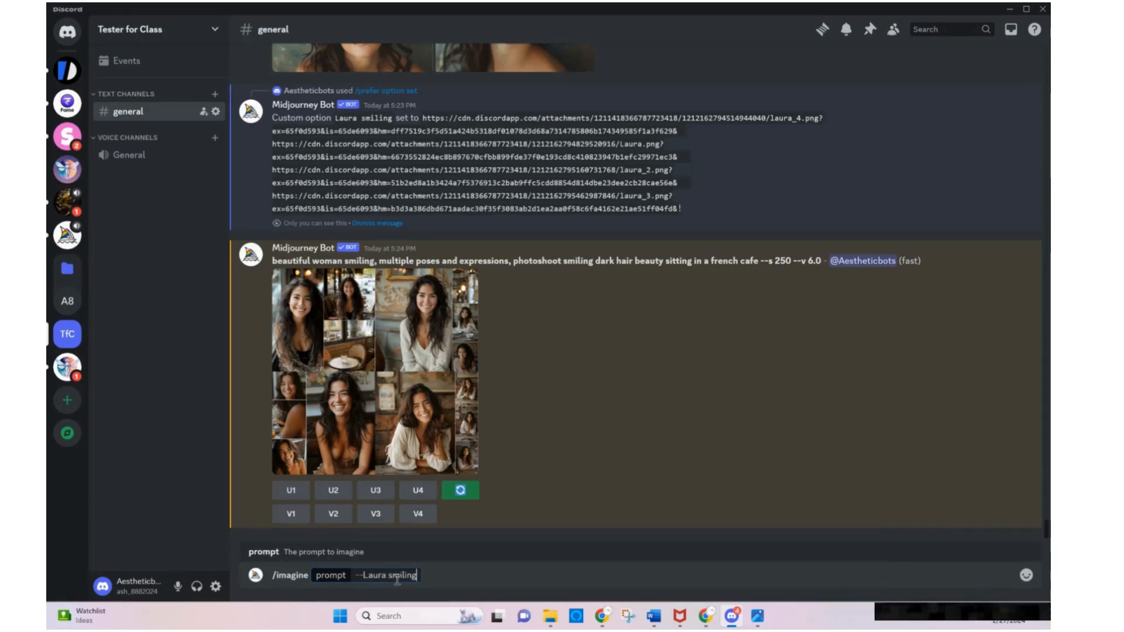
text( sitting in cafe)
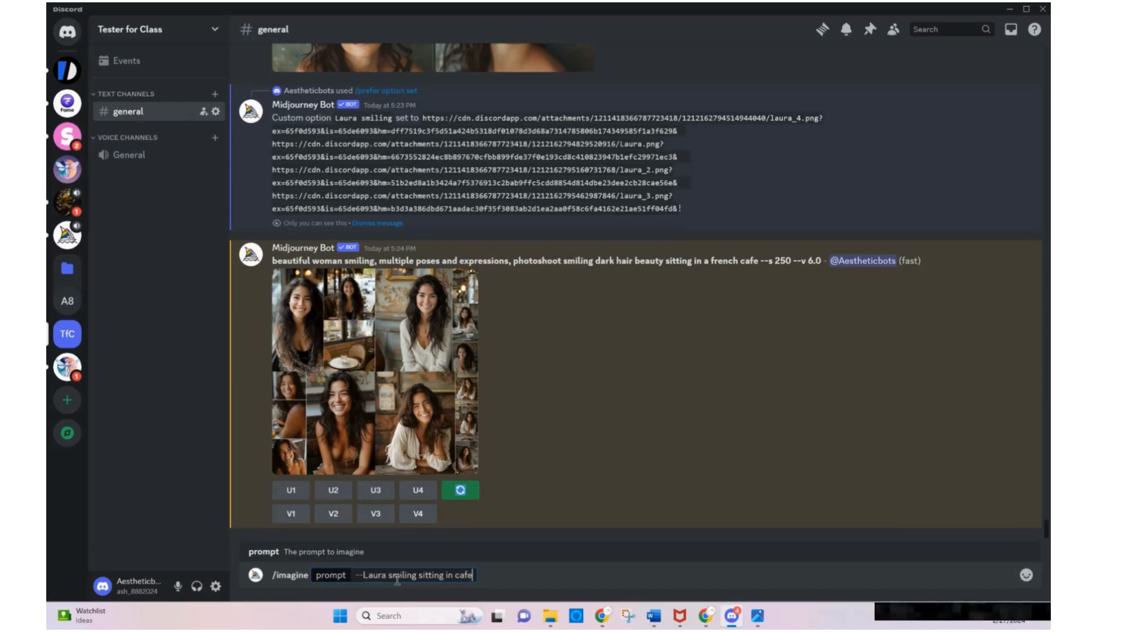
key(BackSpace)
key(BackSpace)
key(BackSpace)
key(BackSpace)
text(fr)
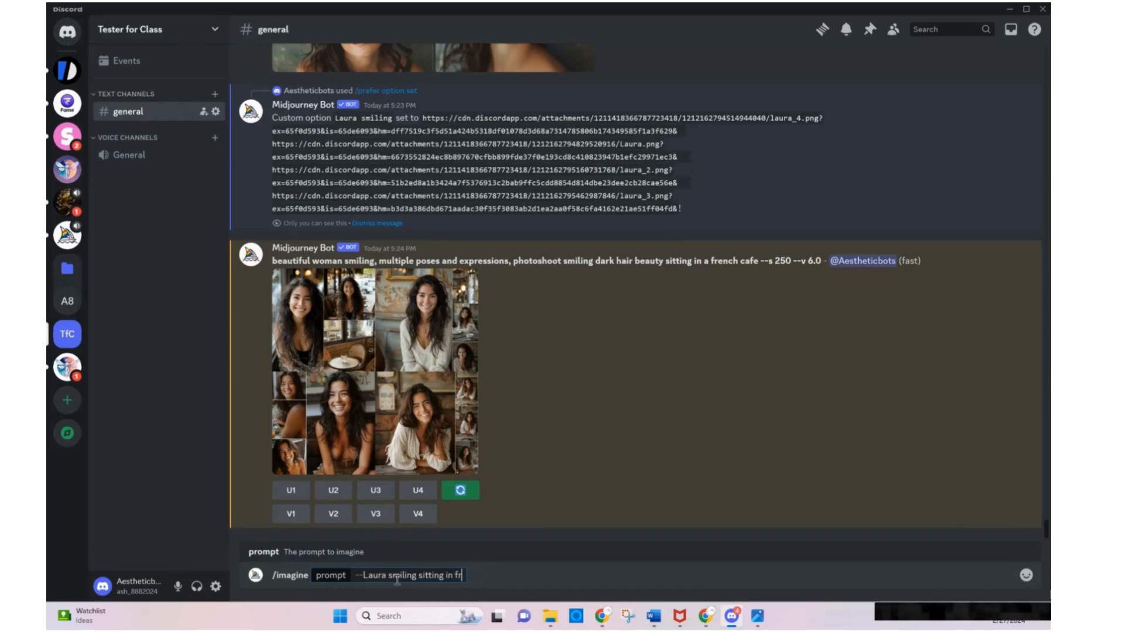
text(ench c)
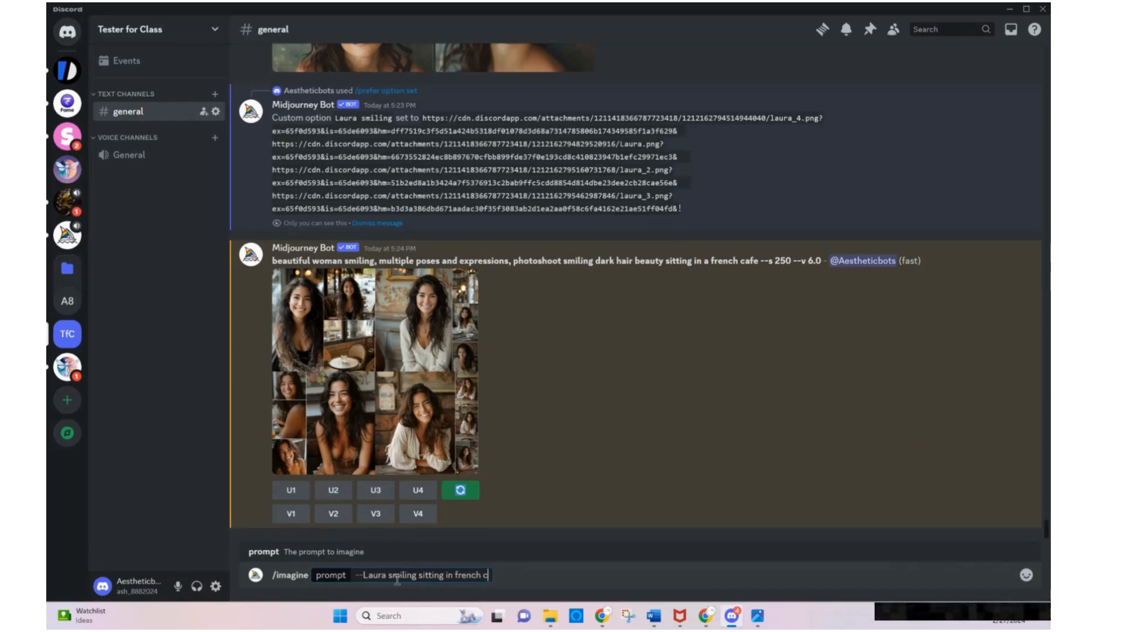
text(afe)
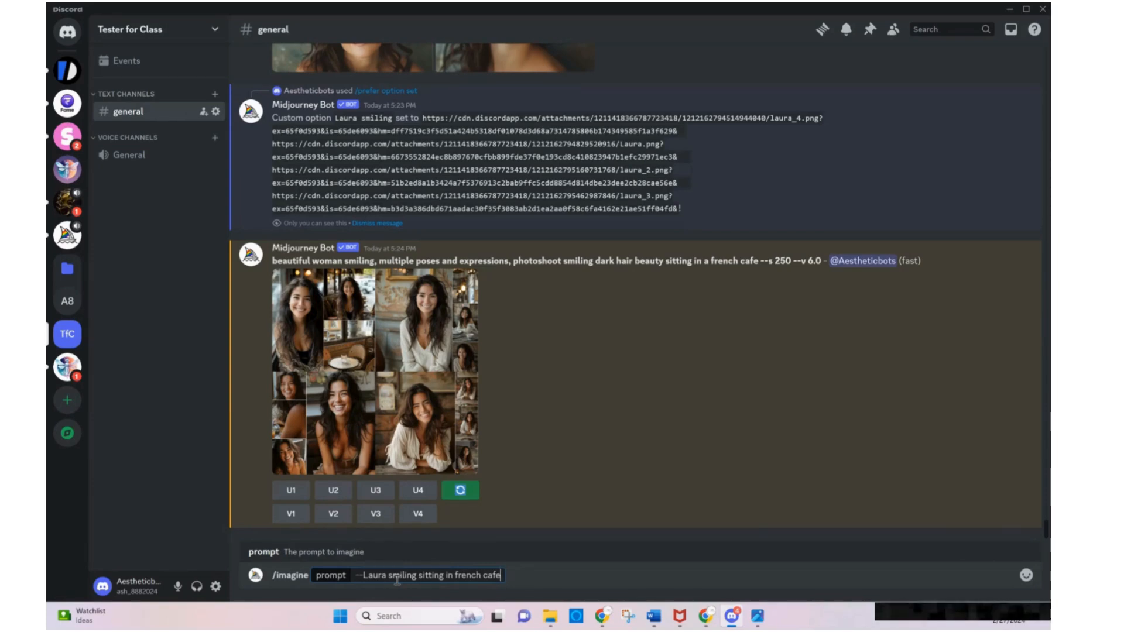
key(Return)
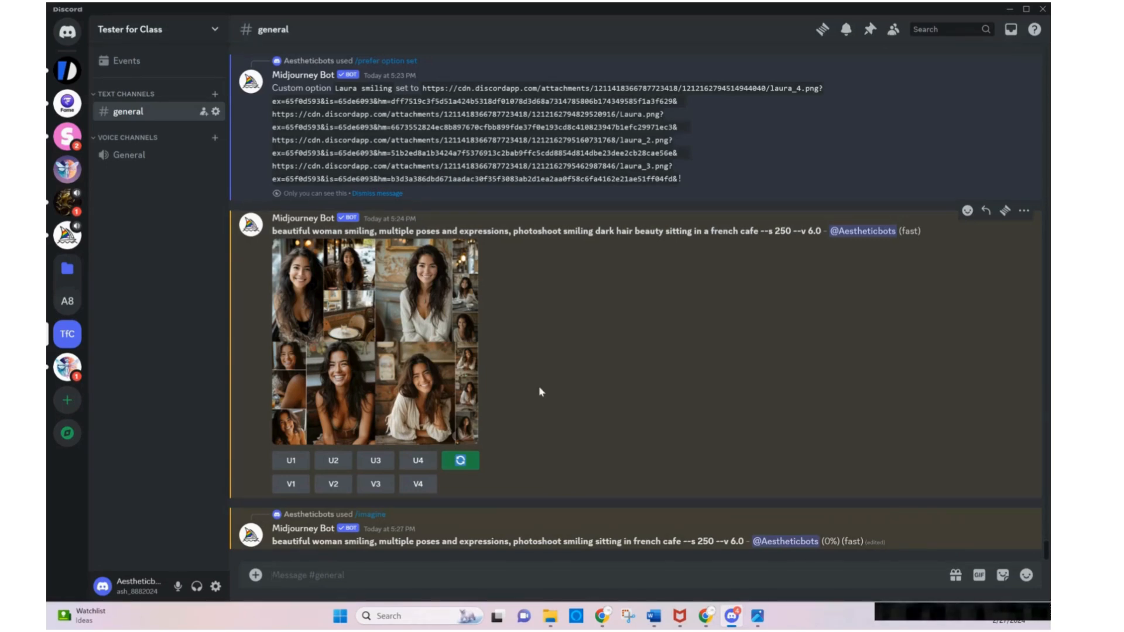
Enlarge the new french cafe image grid and compare it with the portraits Laura.png, laura 2.png, laura 3.png and laura 4.png
scroll(539, 385, up, 3)
scroll(540, 391, up, 1)
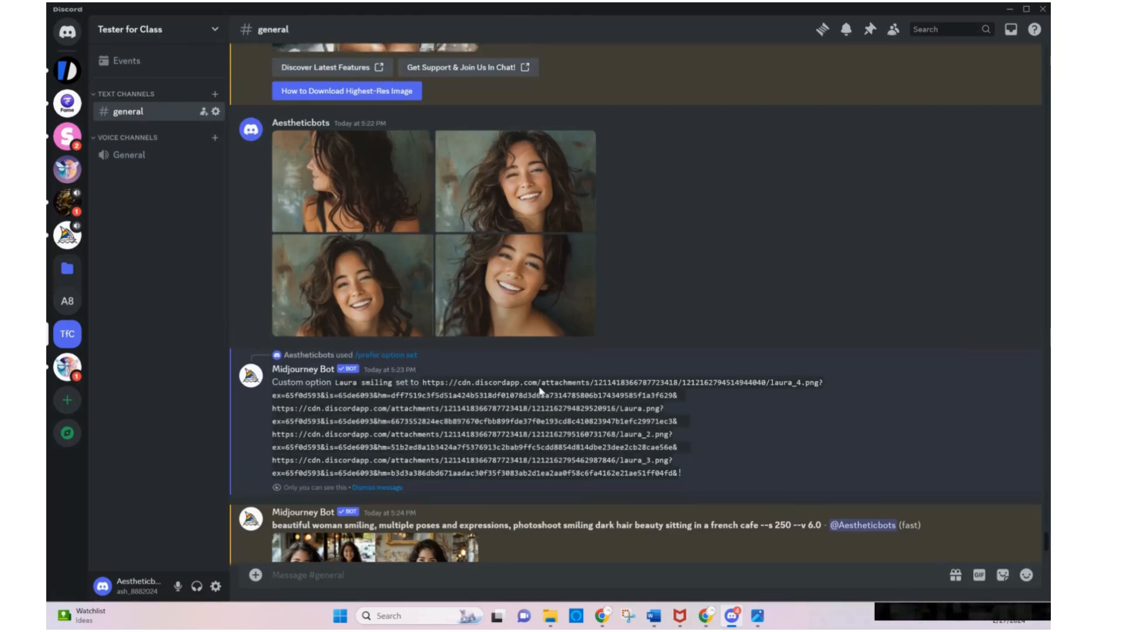
scroll(482, 193, down, 7)
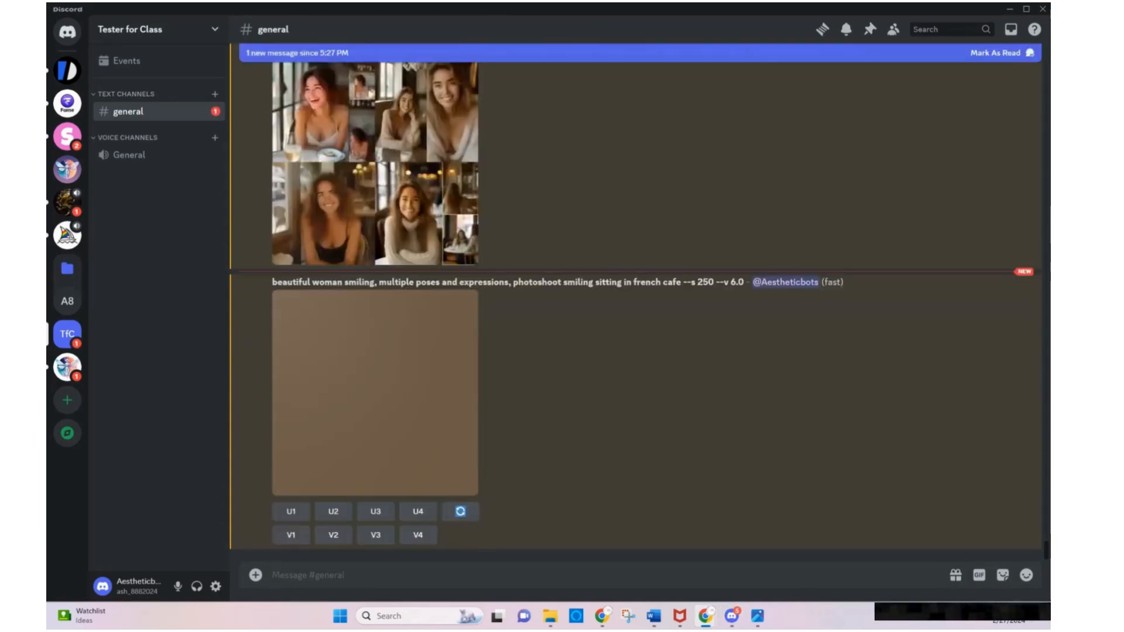
click(441, 427)
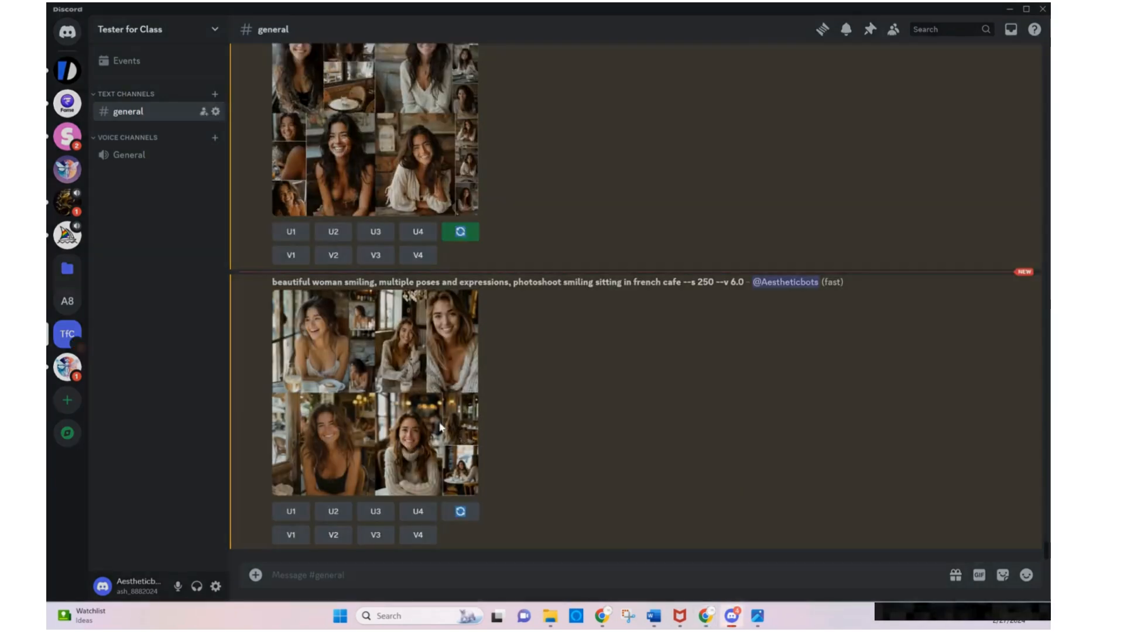
click(758, 618)
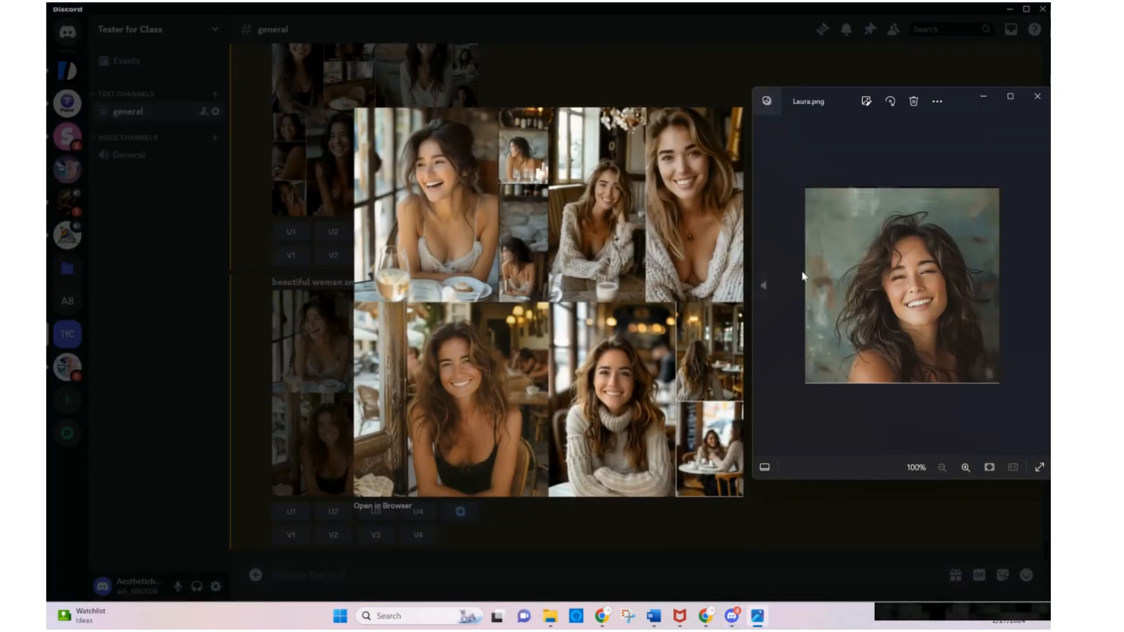
click(782, 285)
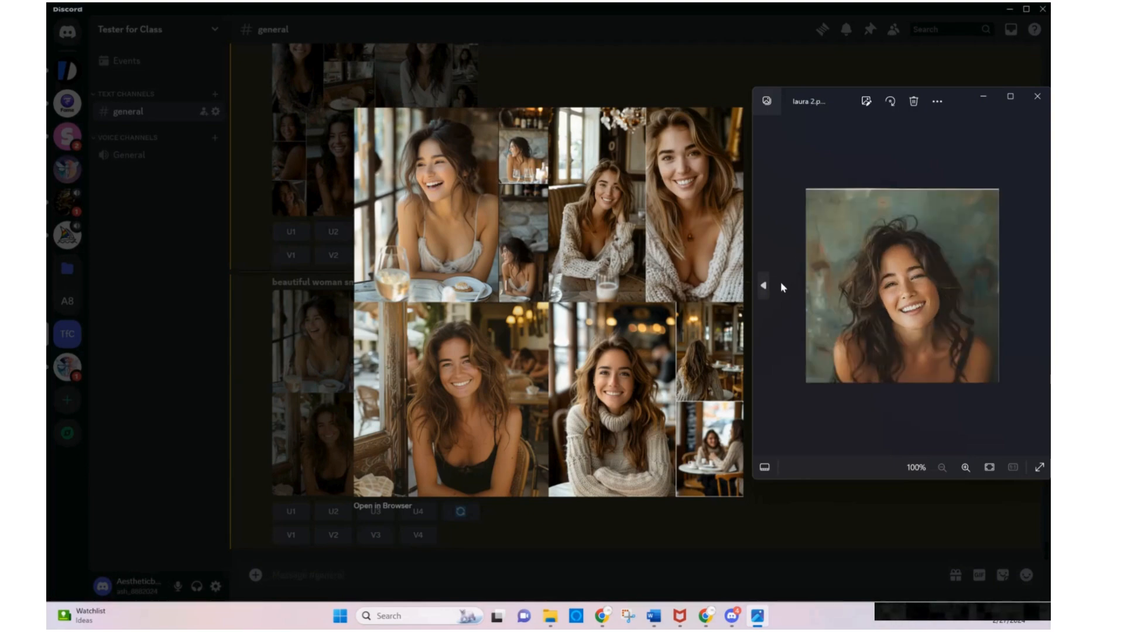
click(781, 282)
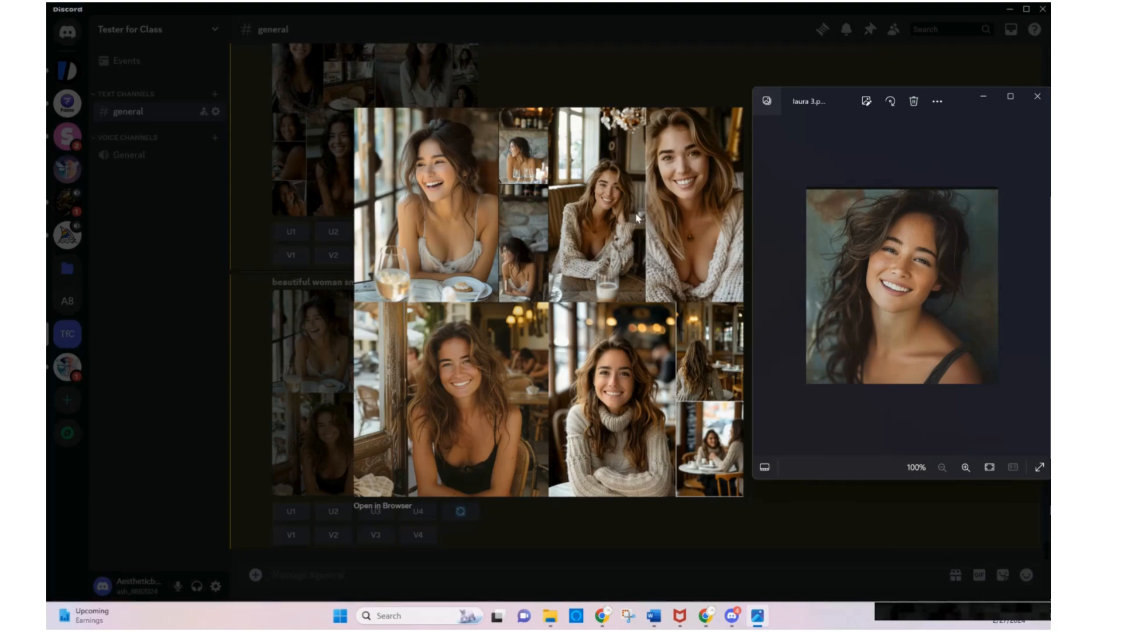
key(Right)
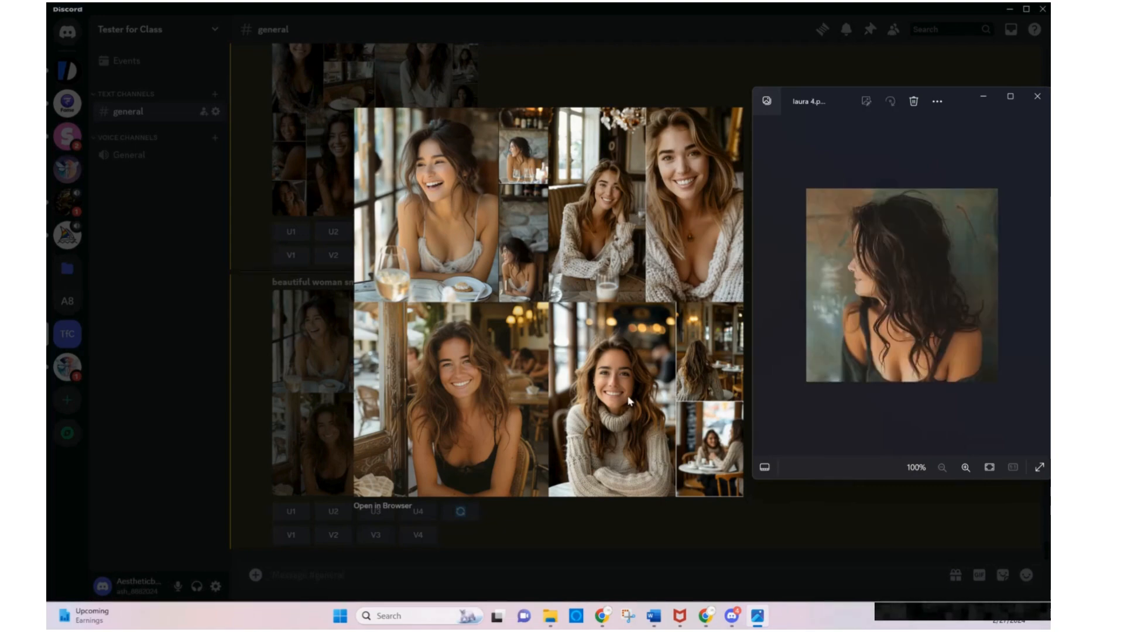
key(Right)
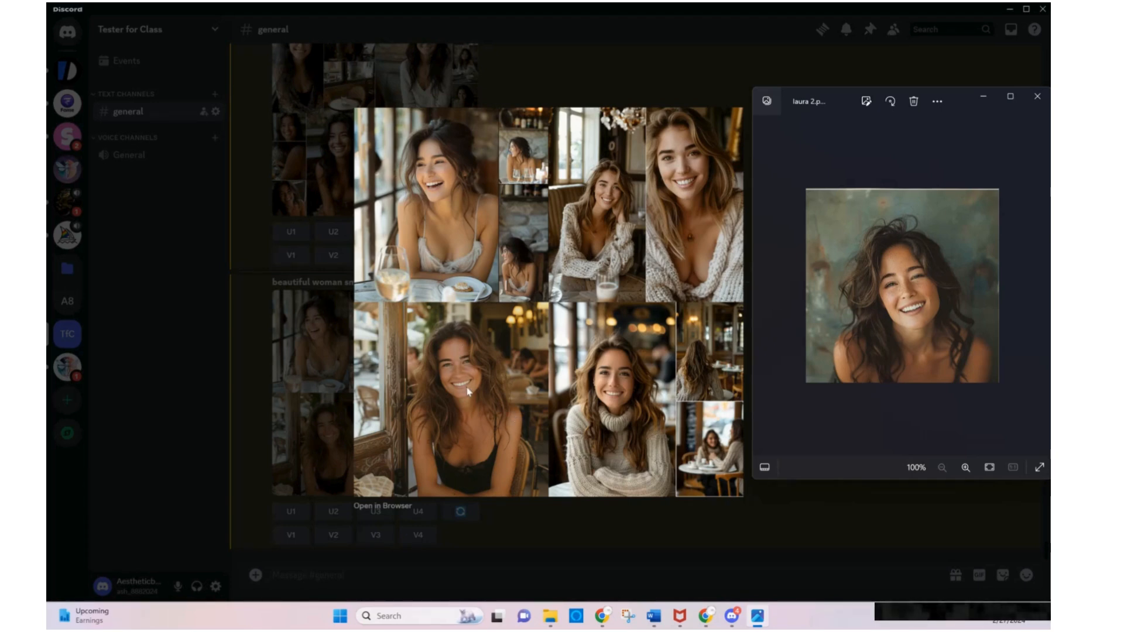
click(609, 532)
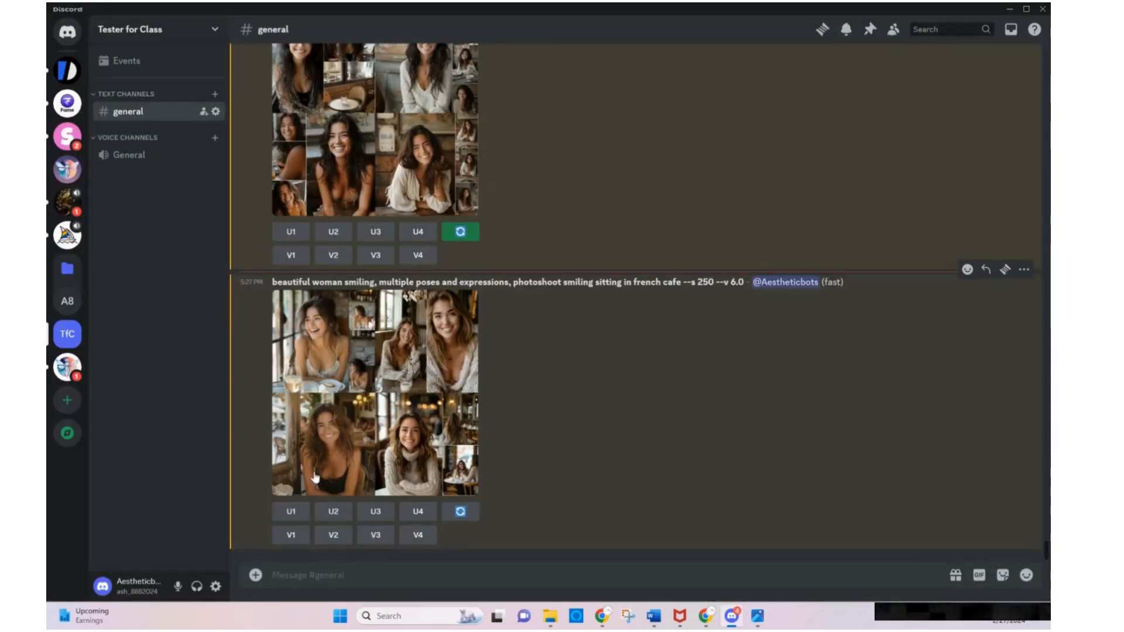
Upscale the third image of the new french cafe grid and enlarge the result
click(378, 514)
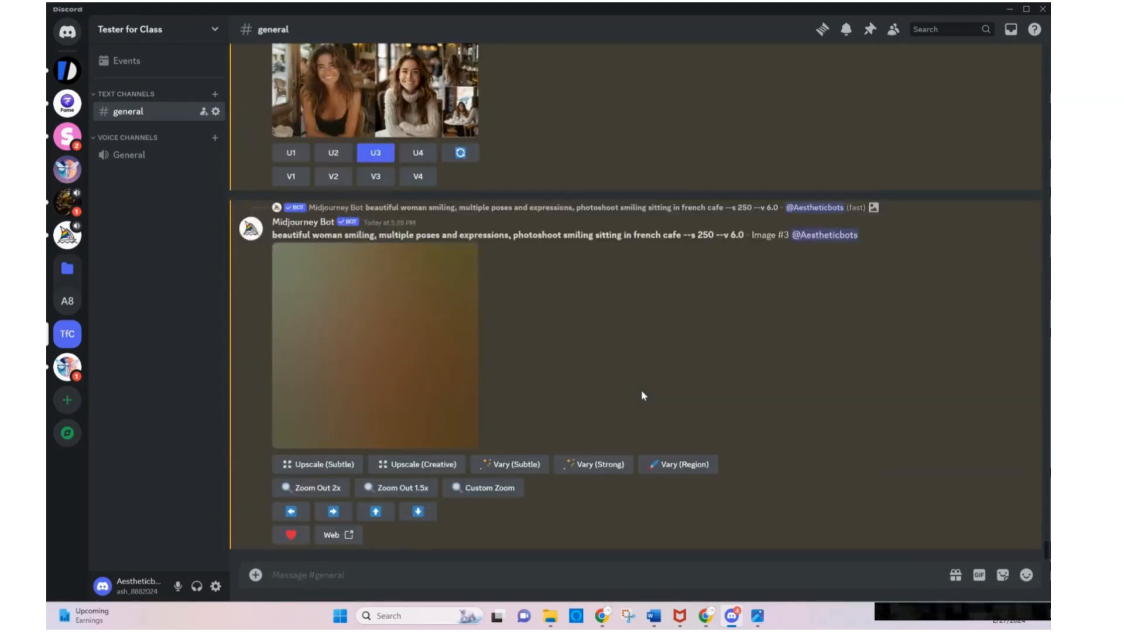
click(462, 357)
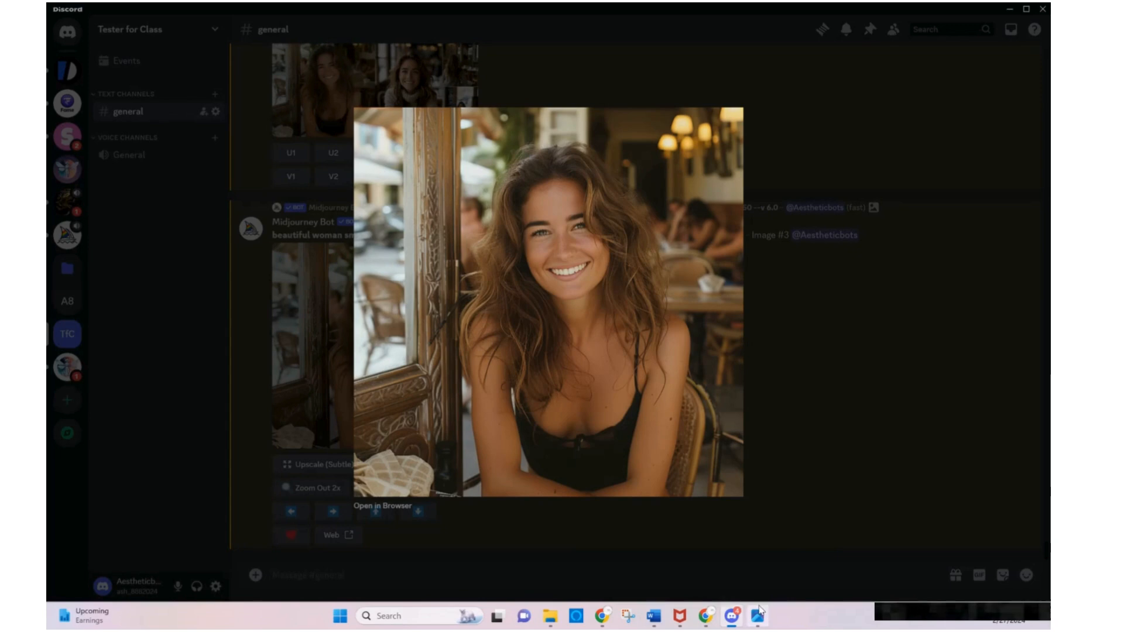
Compare the enlarged cafe image with the portraits laura 2.png, laura 3.png and laura 4.png, and close the enlarged view
mouse_move(764, 614)
click(761, 571)
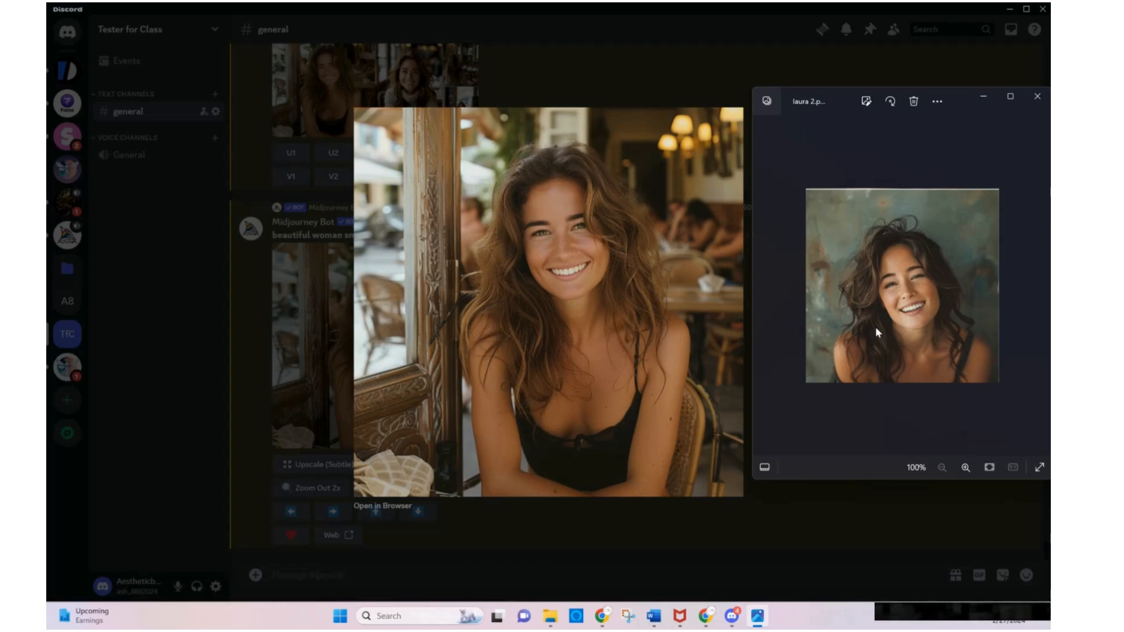
key(Right)
key(Right)
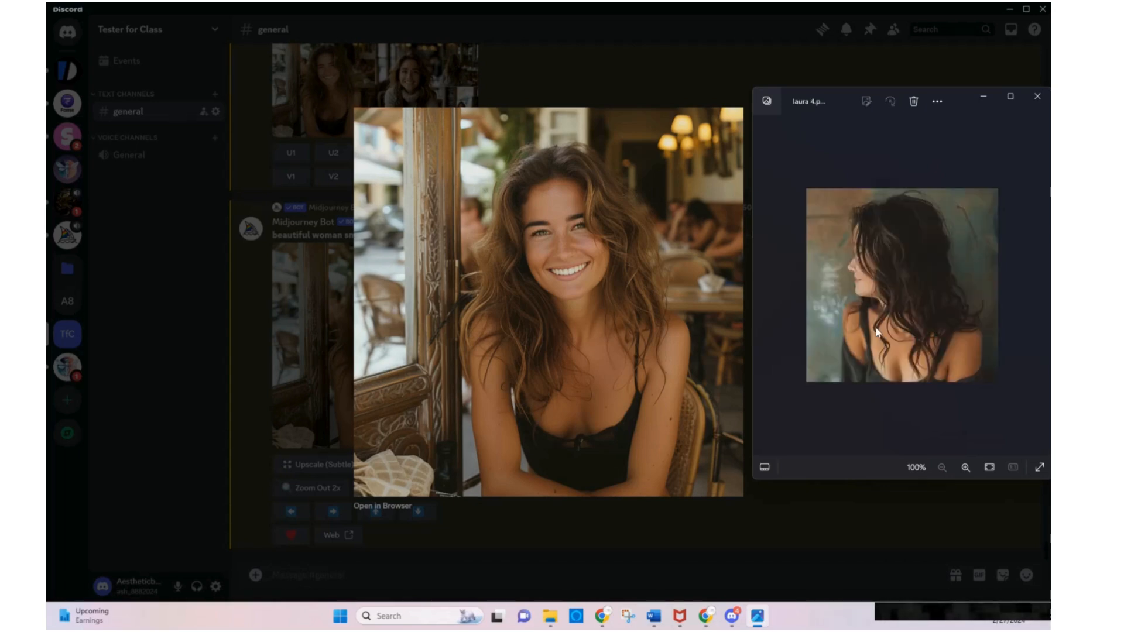
key(Left)
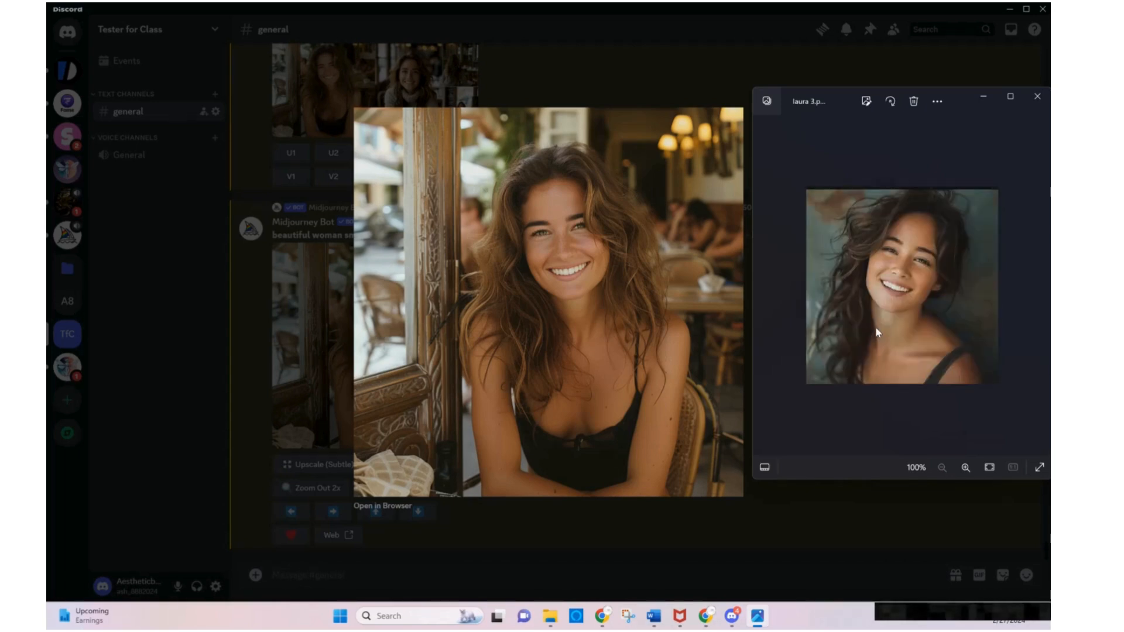
key(Left)
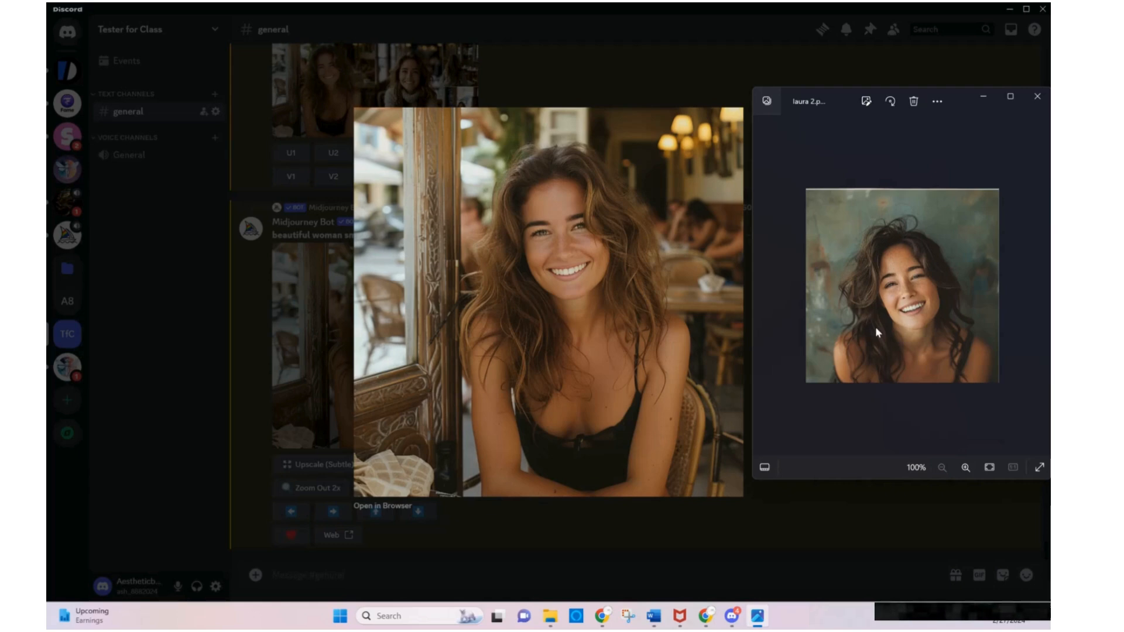
key(Right)
key(Right)
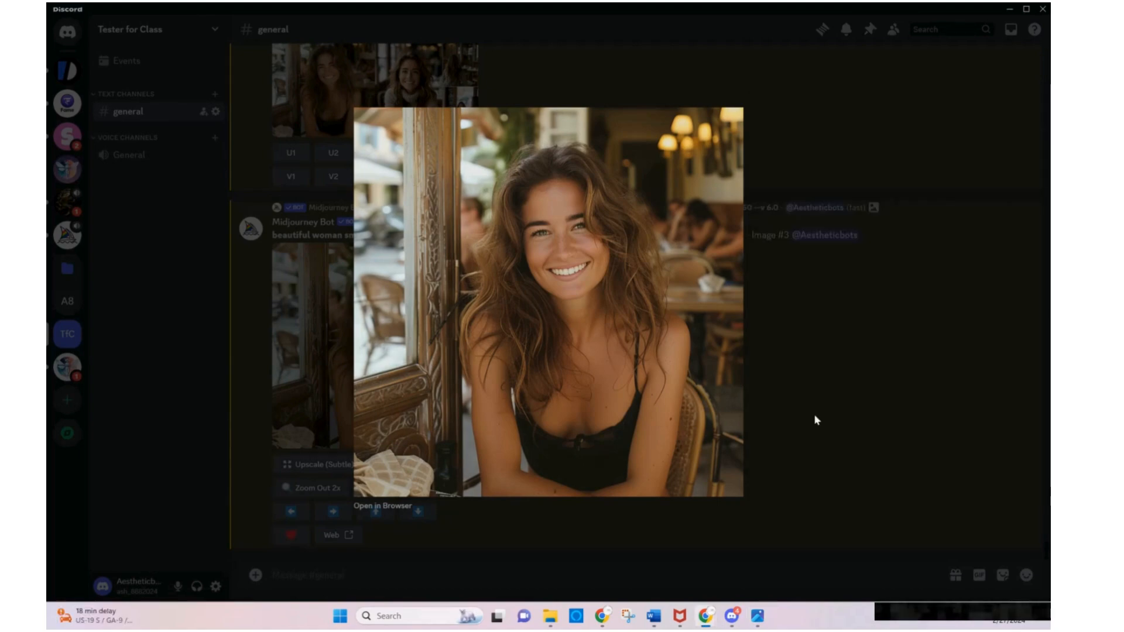
click(828, 431)
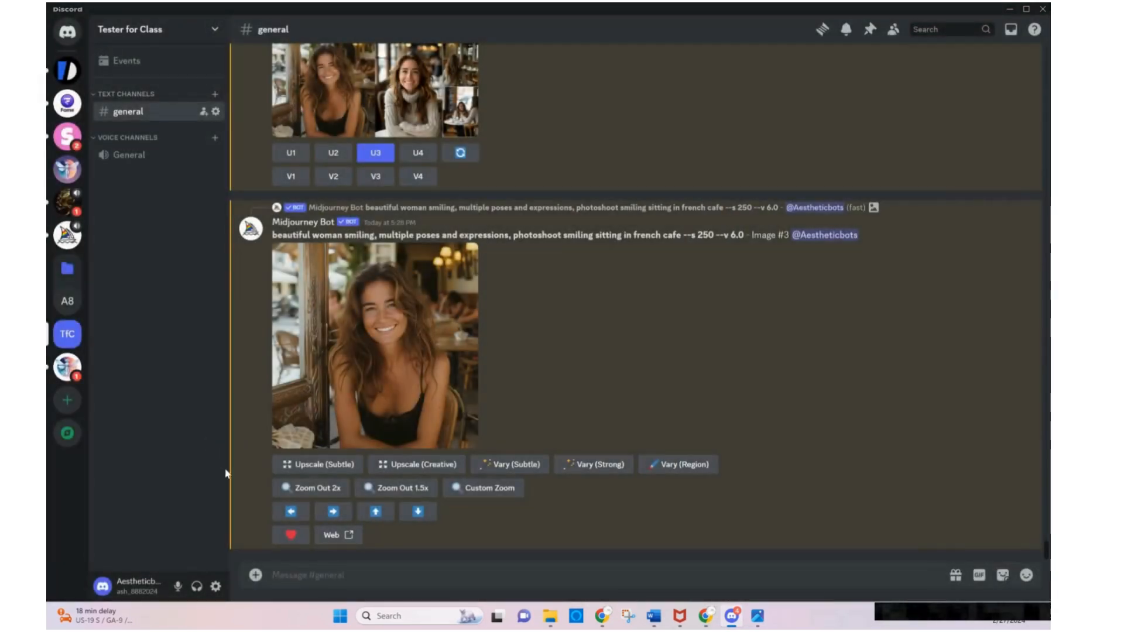
Extend the upscaled cafe image to the right using the existing prompt, and examine the resulting grid enlarged
click(333, 513)
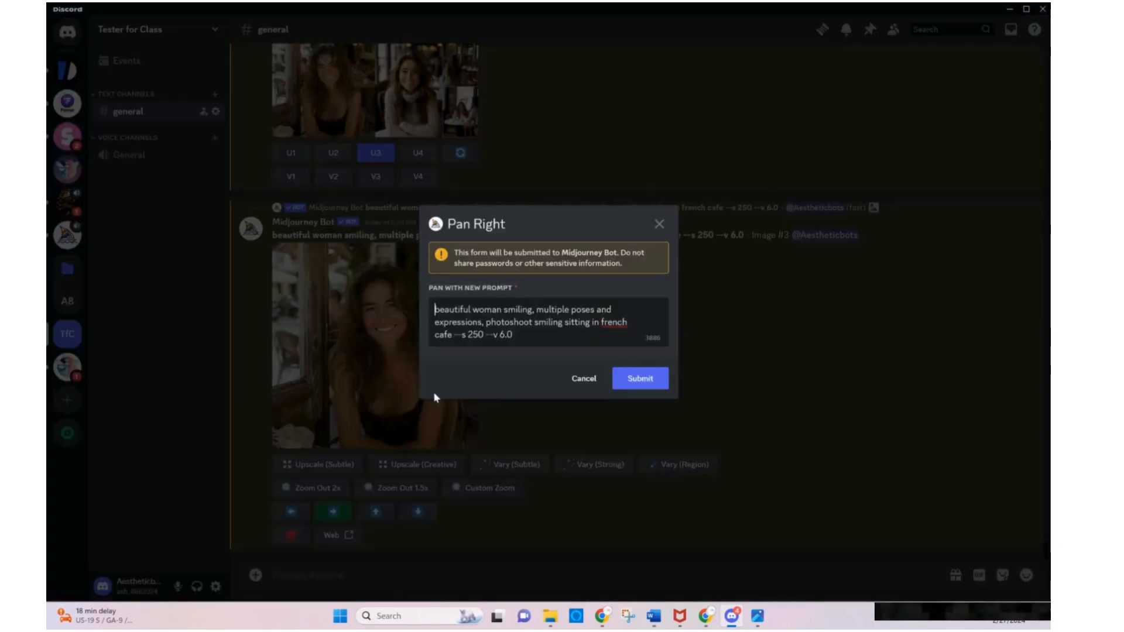
click(649, 378)
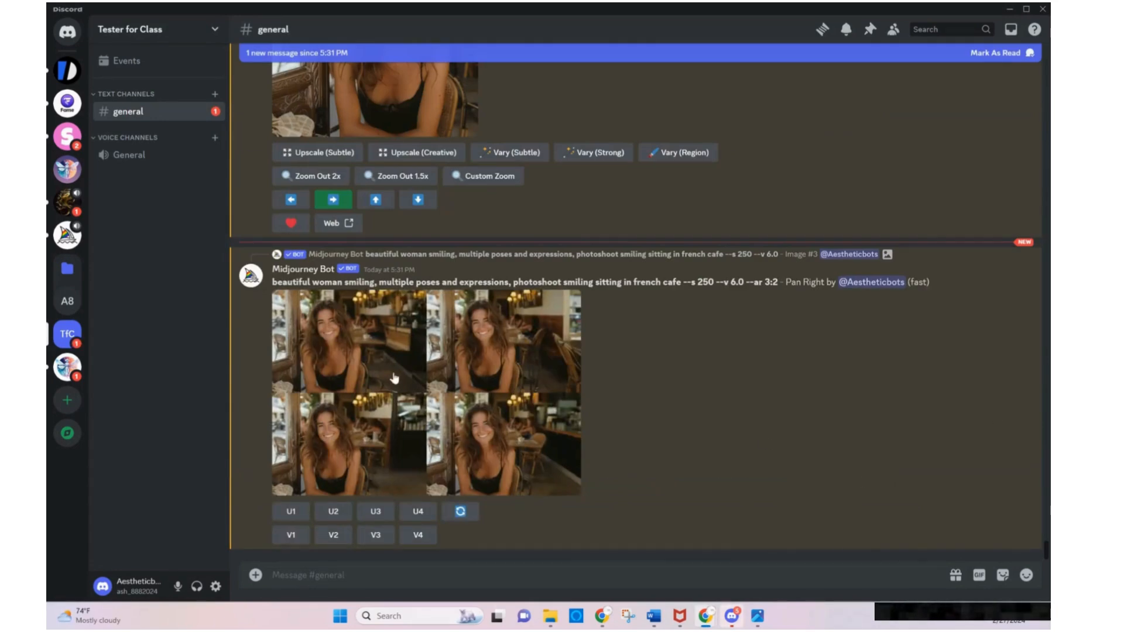
click(429, 374)
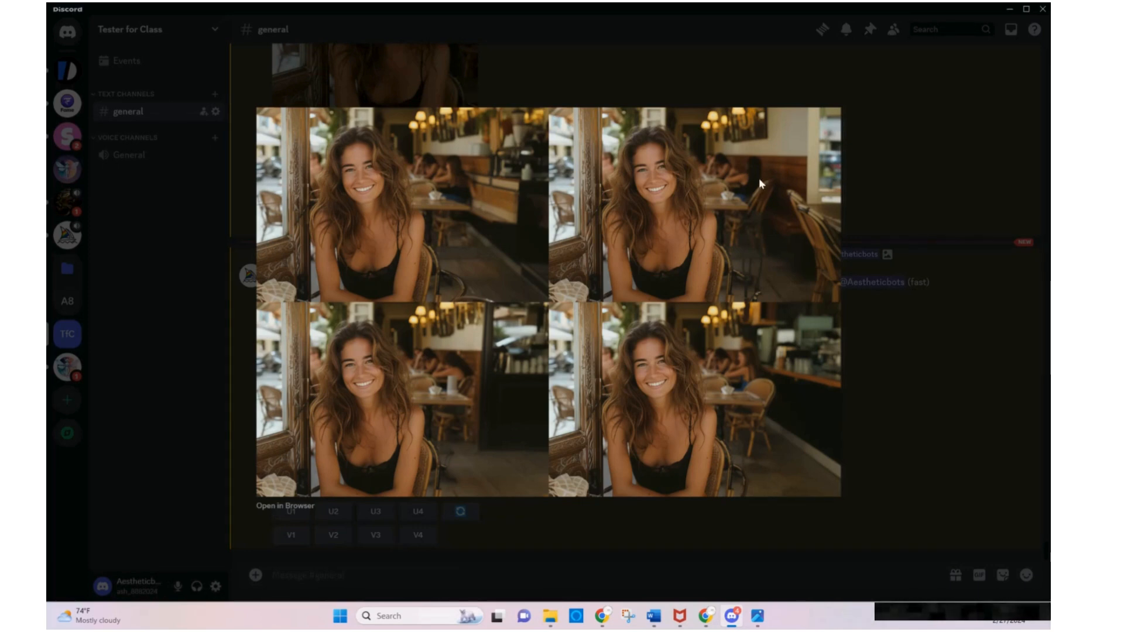
click(905, 348)
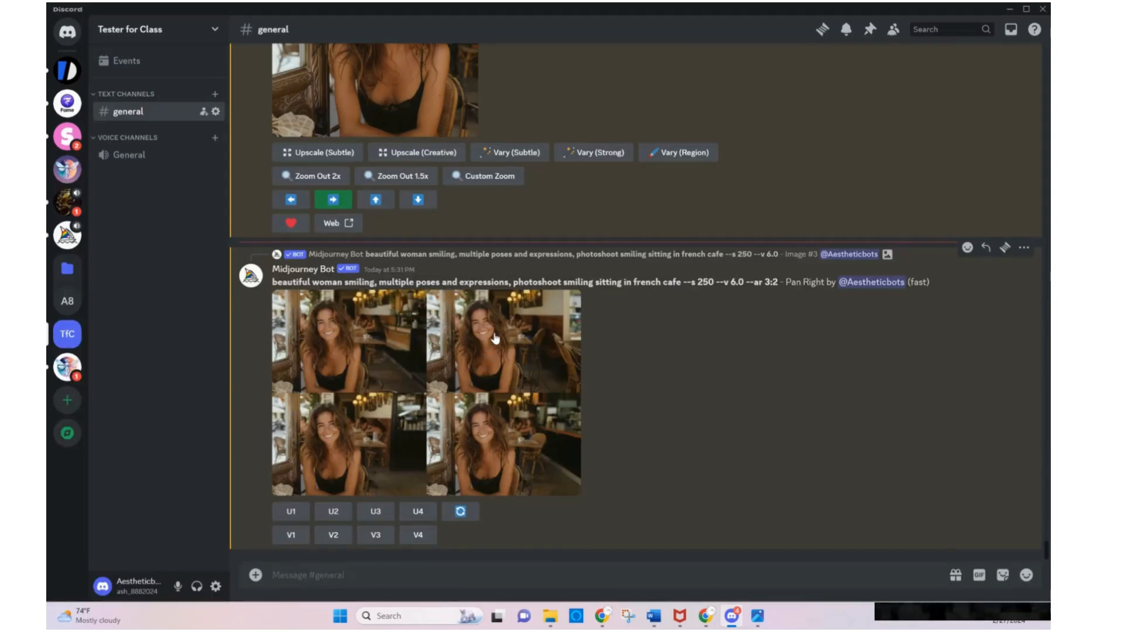
Generate variations of the second extended image with the existing prompt, dismiss the McAfee pop-up and examine the variations enlarged
click(338, 537)
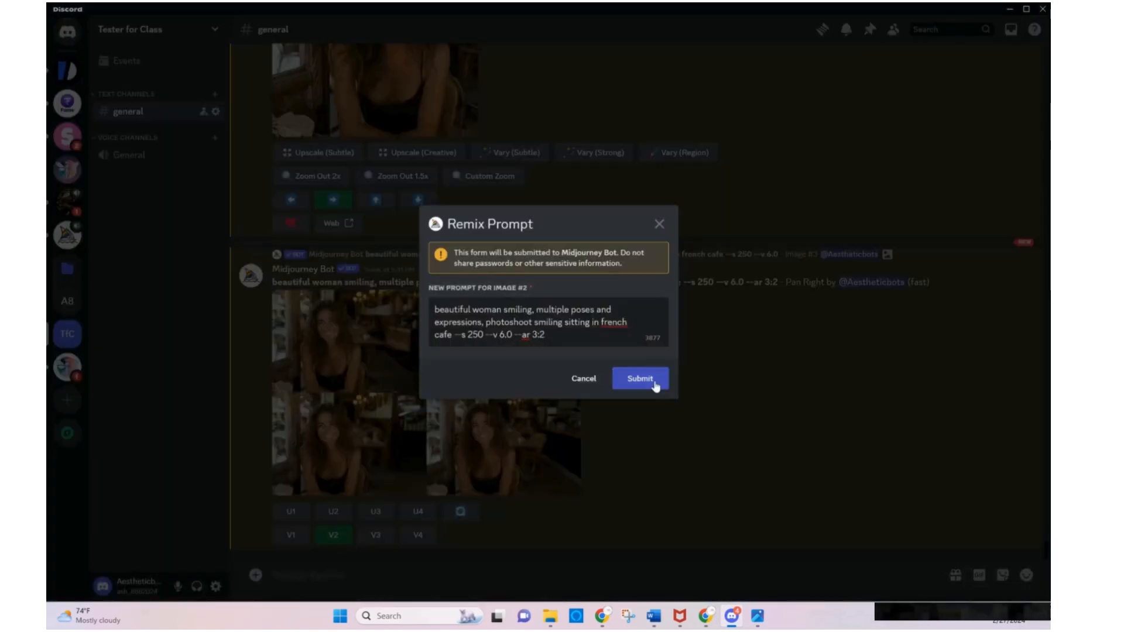
click(640, 379)
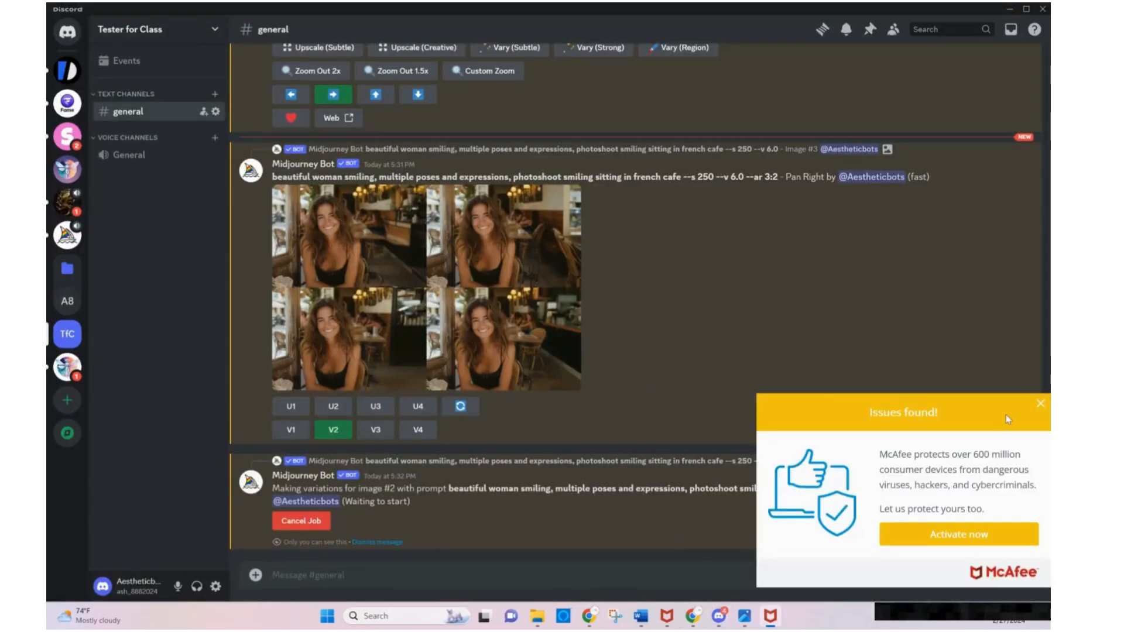
click(1041, 403)
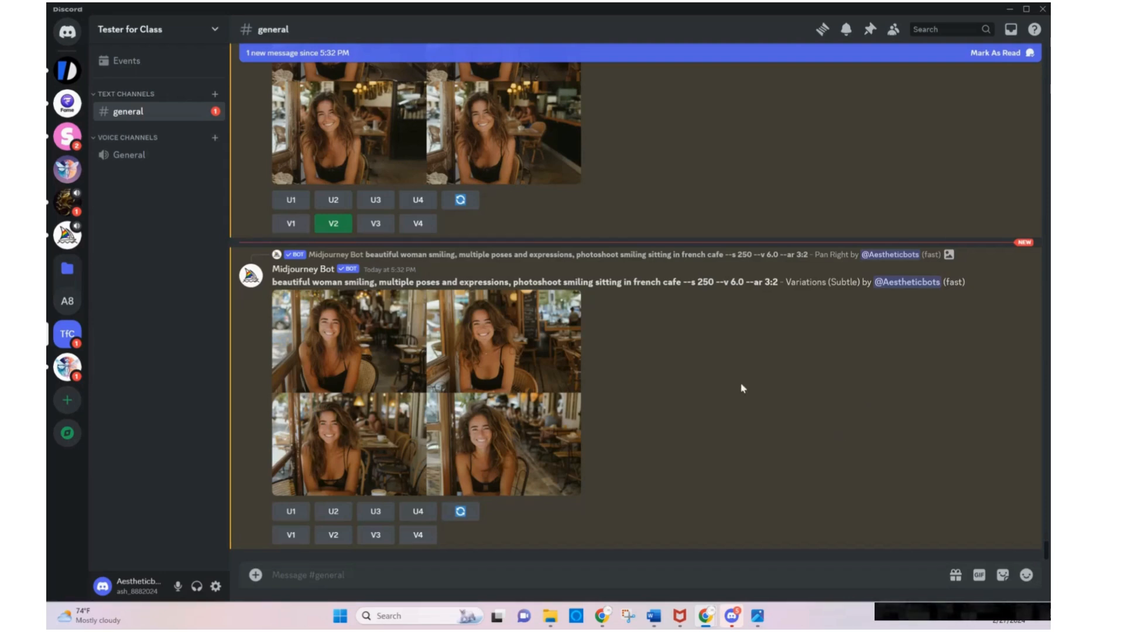
click(383, 410)
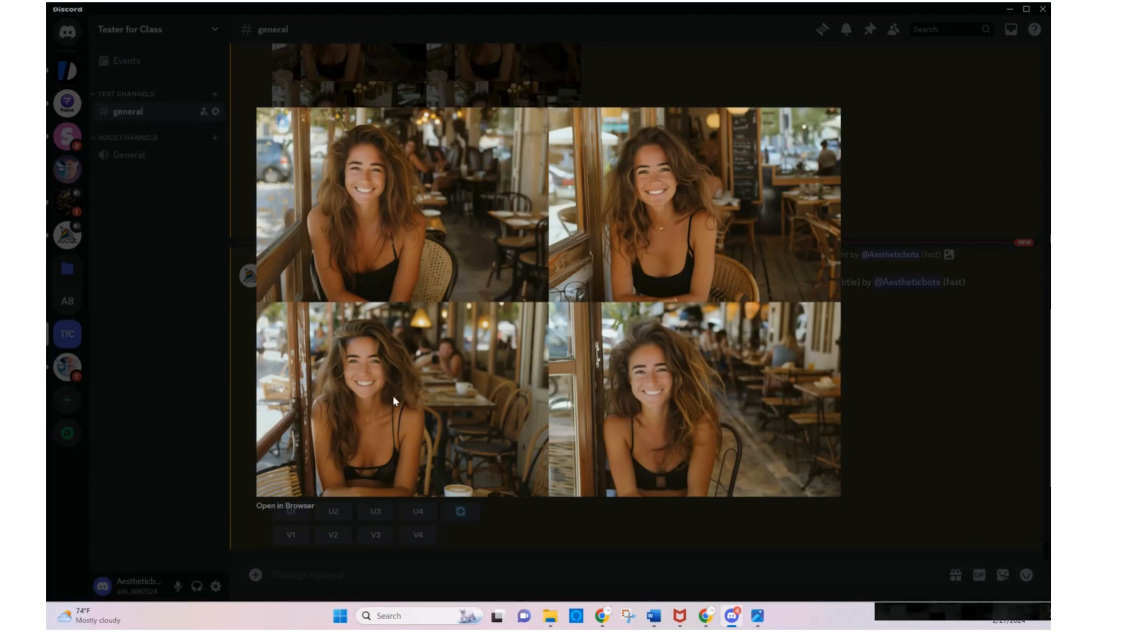
click(923, 416)
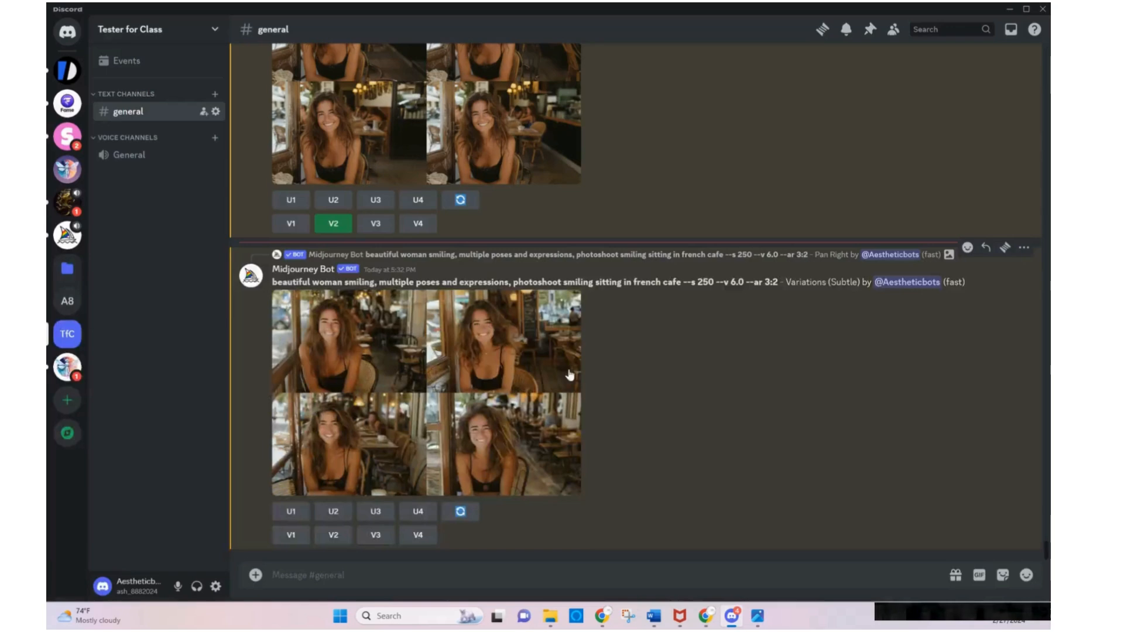
Upscale the second image of the right-extended cafe grid, view the result enlarged and close the enlarged view
scroll(570, 374, up, 3)
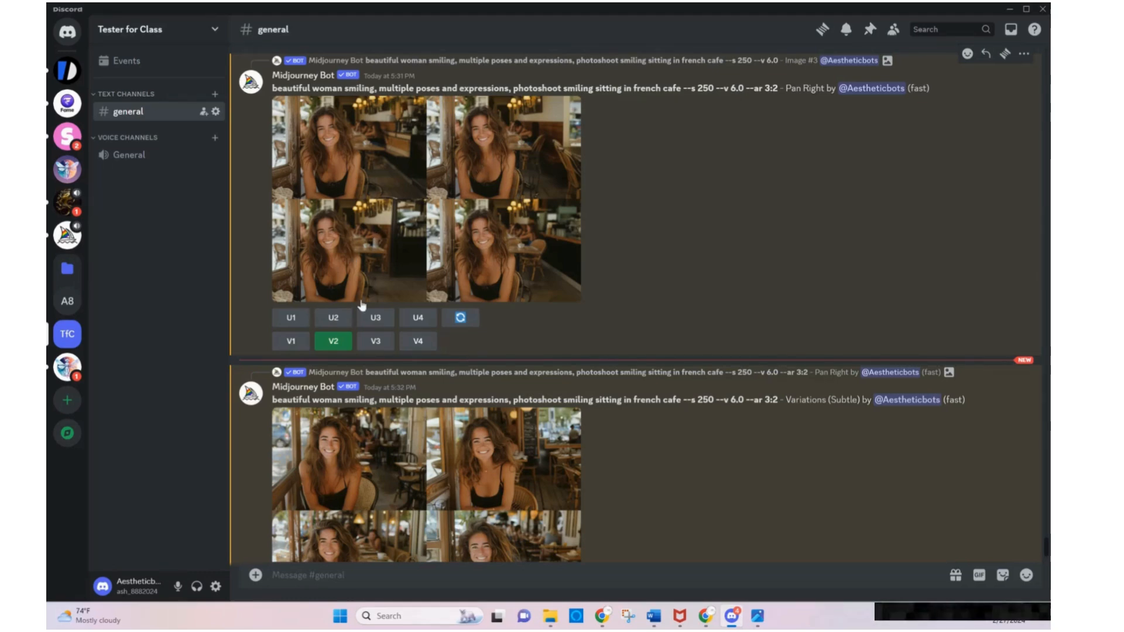
click(343, 319)
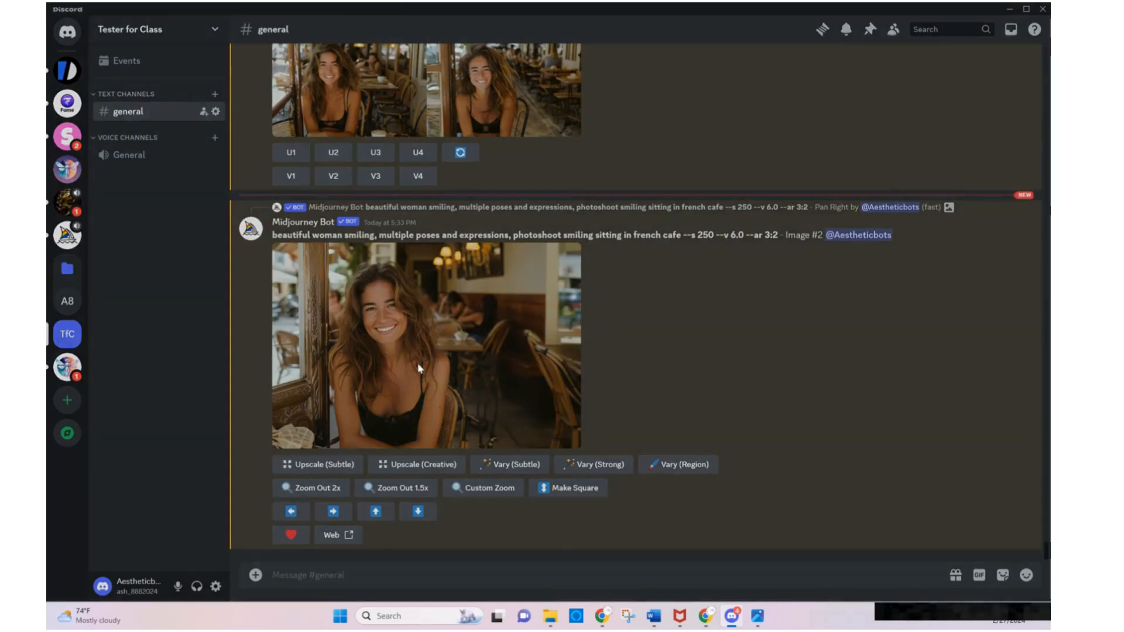
click(419, 368)
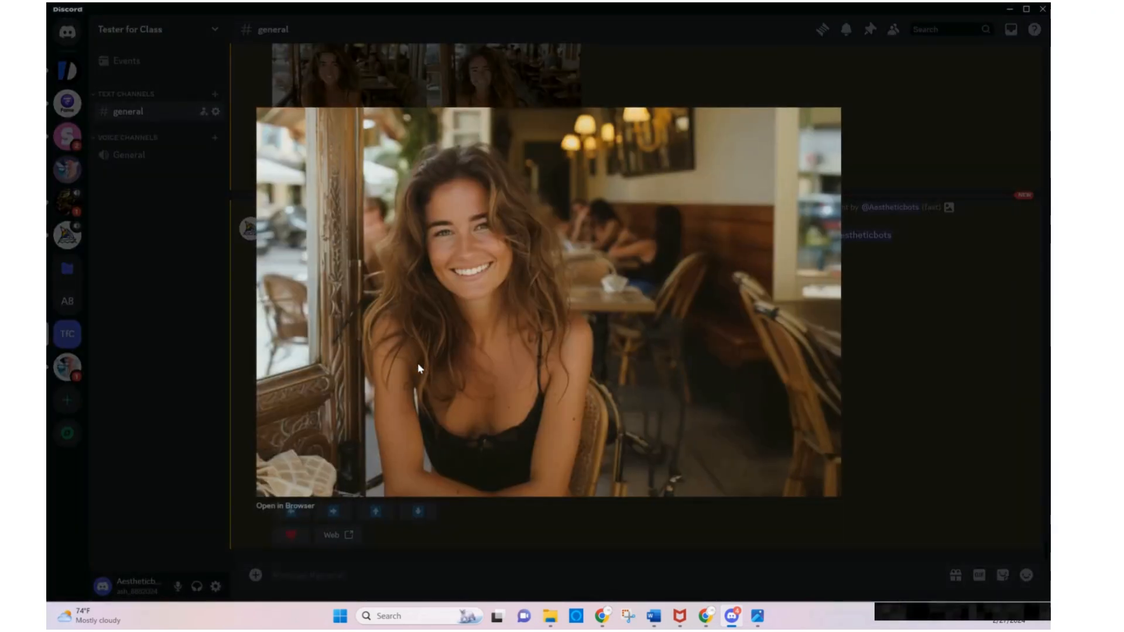
key(Escape)
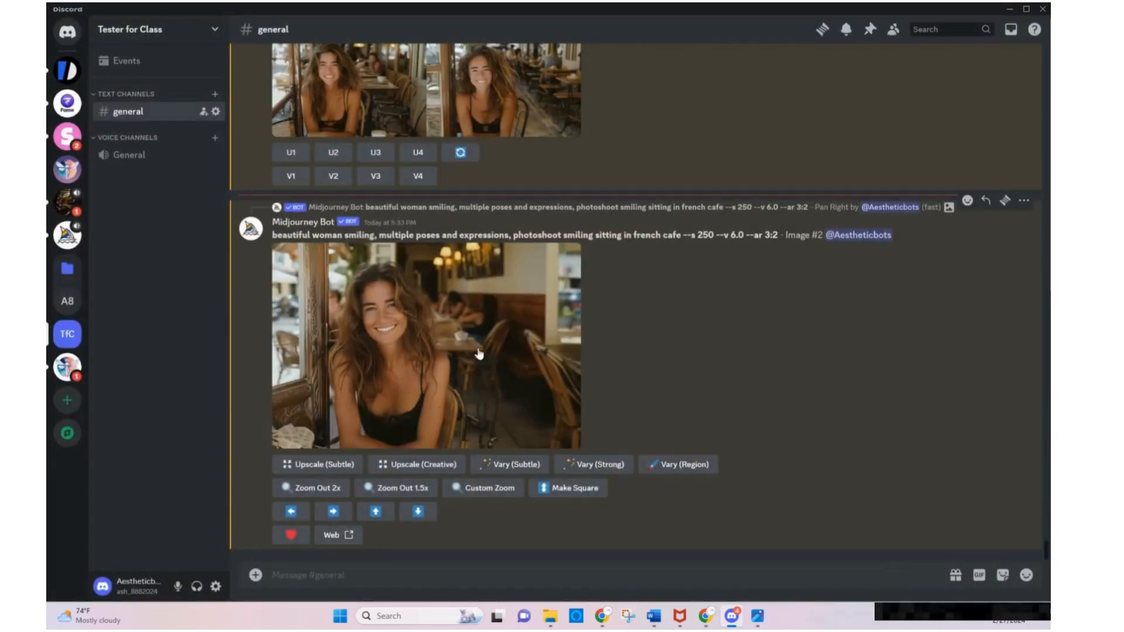
key(alt+Tab)
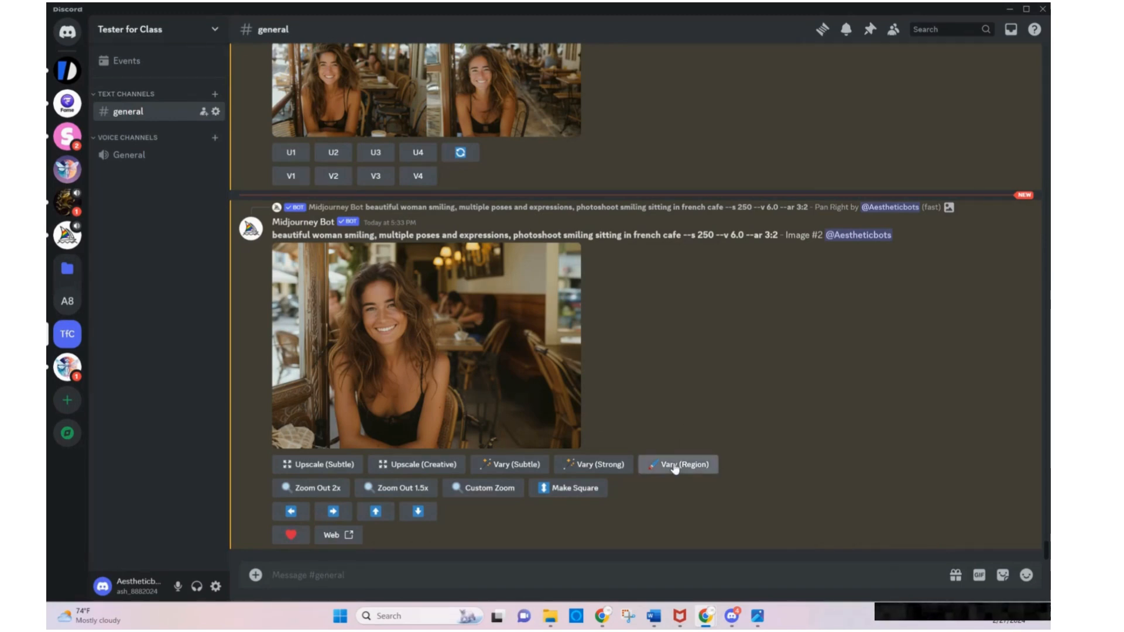
Start a region variation of the upscaled cafe image and lasso the woman's hair over the crown and down both sides of her face
click(705, 464)
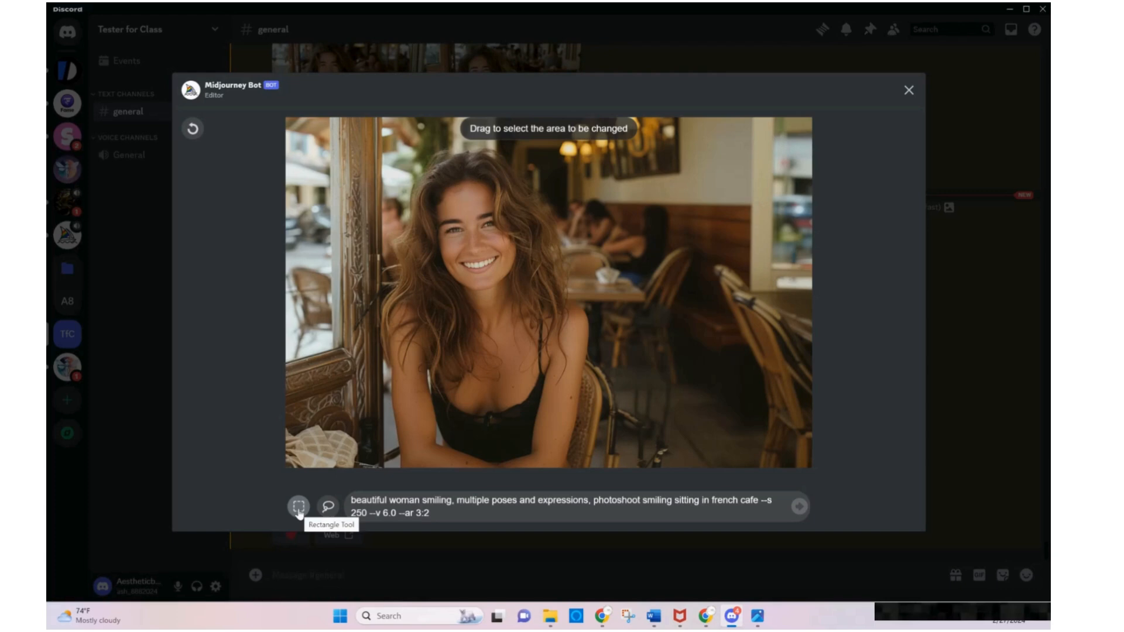
click(329, 507)
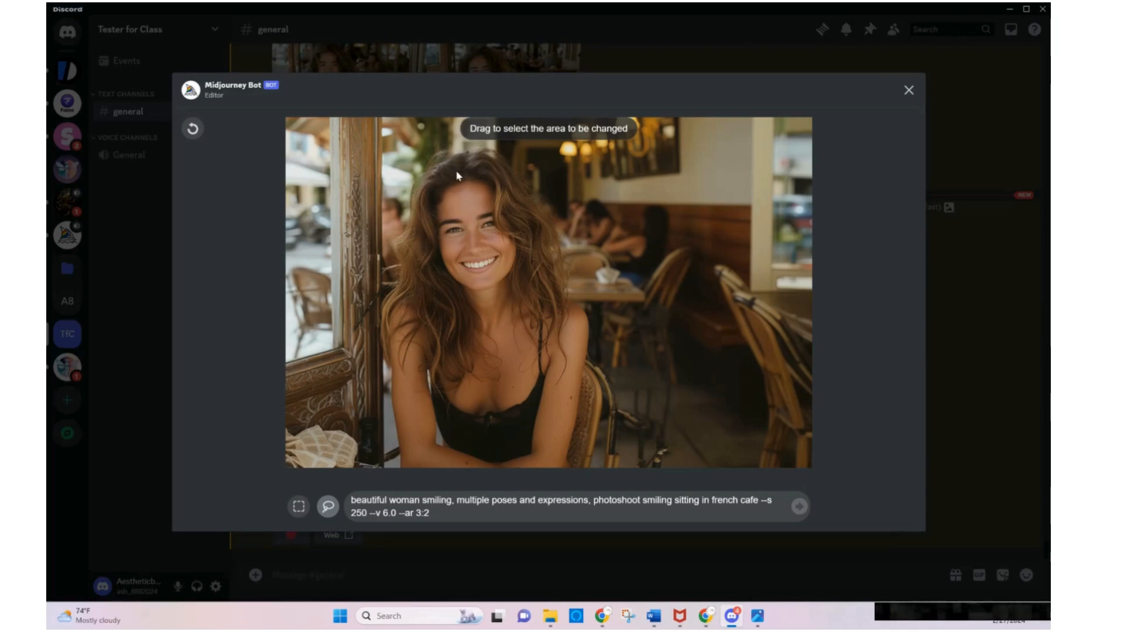
mouse_move(468, 167)
mouse_down()
mouse_move(450, 178)
mouse_move(479, 153)
mouse_move(496, 162)
mouse_up()
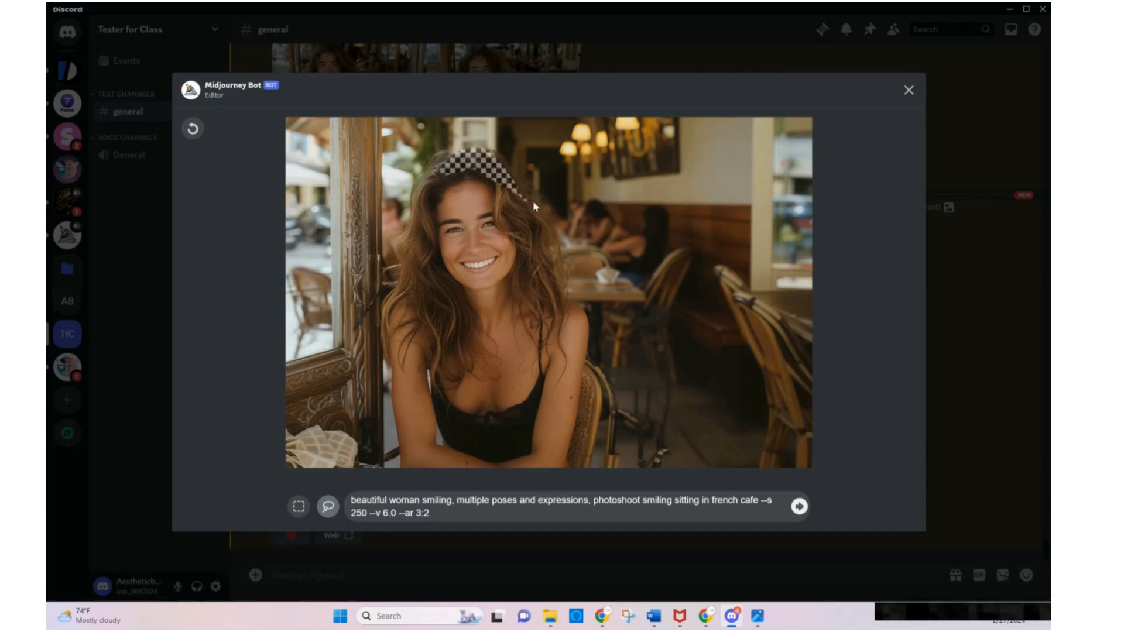
mouse_move(534, 204)
mouse_down()
mouse_move(548, 234)
mouse_move(536, 257)
mouse_up()
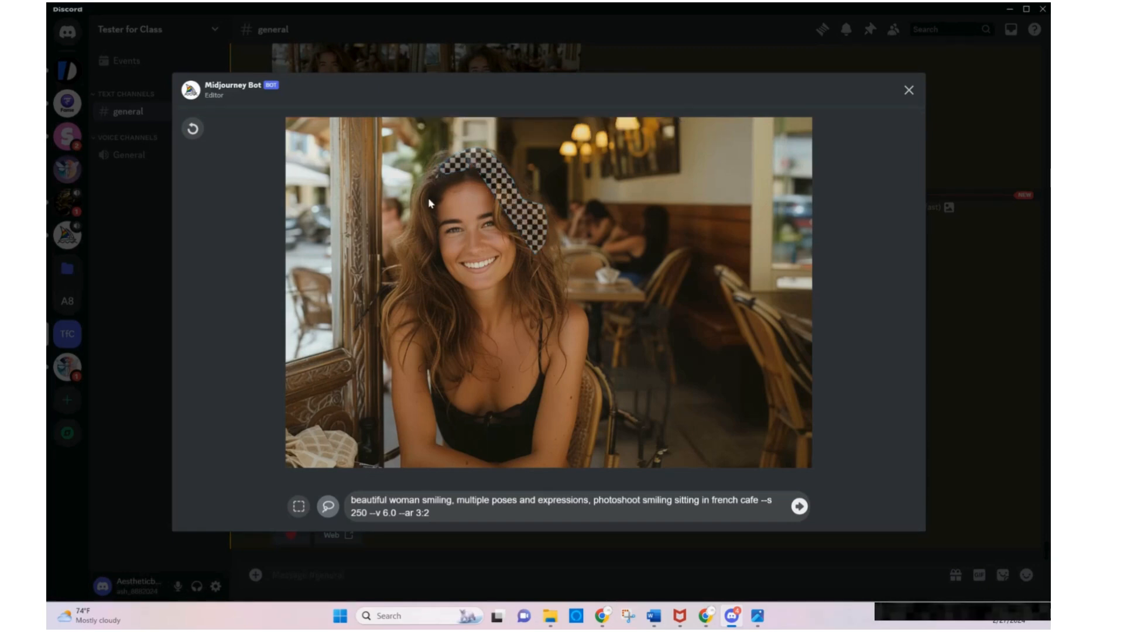
mouse_move(429, 200)
mouse_down()
mouse_move(421, 243)
mouse_move(404, 256)
mouse_move(391, 223)
mouse_move(405, 192)
mouse_move(452, 145)
mouse_move(506, 160)
mouse_move(555, 230)
mouse_move(550, 200)
mouse_up()
mouse_move(471, 352)
mouse_down()
mouse_move(434, 300)
mouse_move(438, 257)
mouse_up()
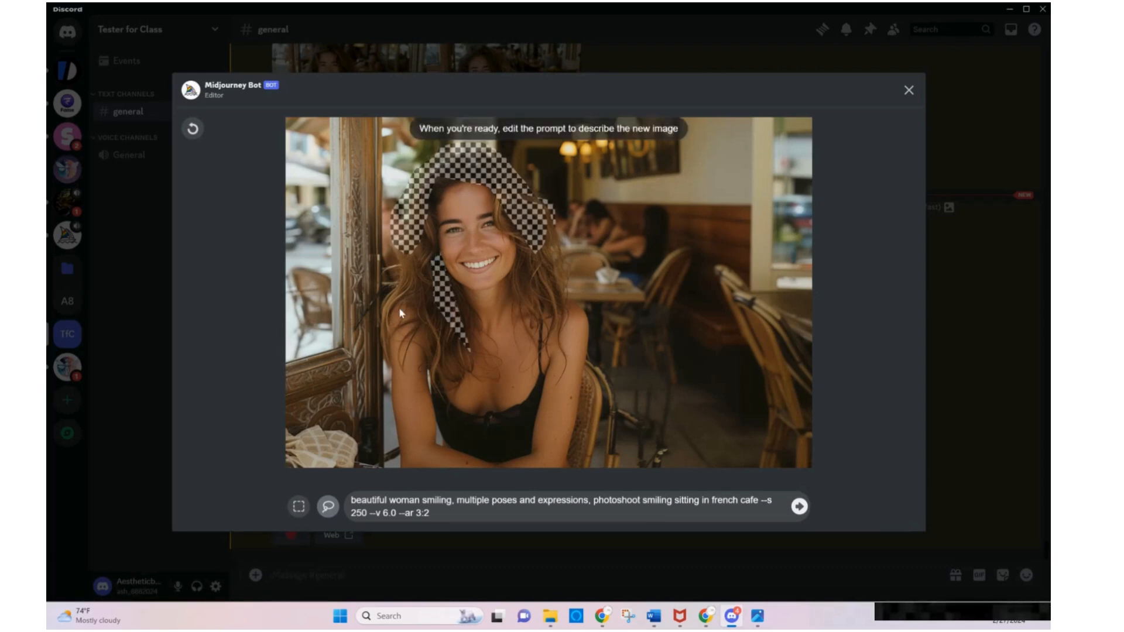
mouse_move(385, 320)
mouse_down()
mouse_move(426, 246)
mouse_move(389, 206)
mouse_move(401, 214)
mouse_up()
mouse_move(439, 260)
mouse_down()
mouse_move(426, 239)
mouse_move(431, 197)
mouse_move(467, 179)
mouse_up()
click(430, 182)
drag(408, 299, 437, 329)
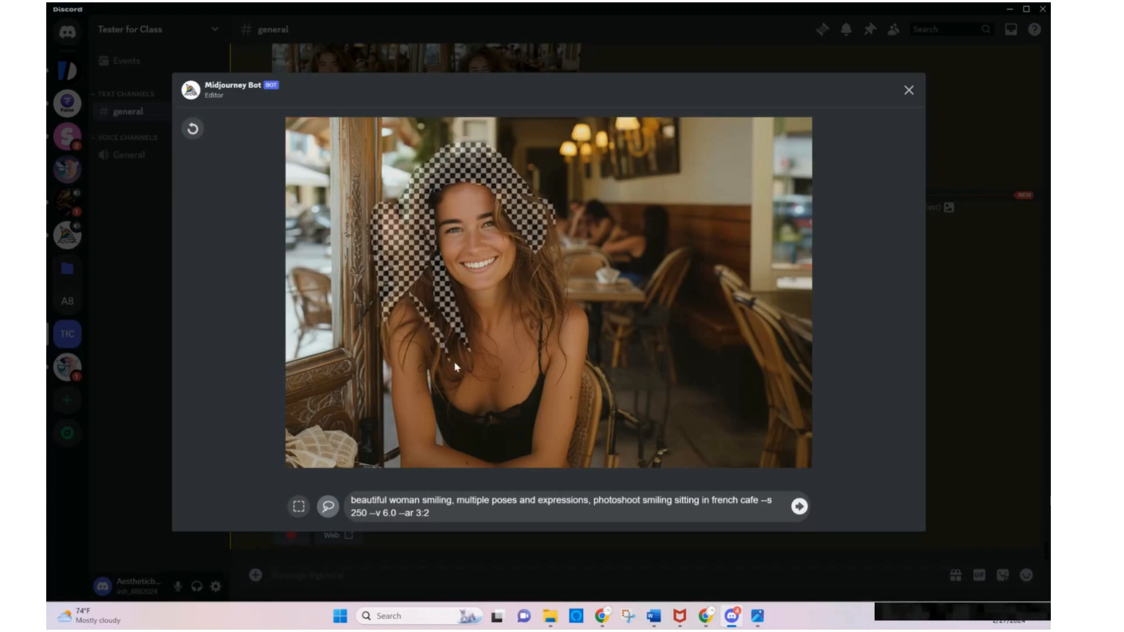
mouse_move(456, 367)
mouse_down()
mouse_move(477, 331)
mouse_move(422, 274)
mouse_move(429, 263)
mouse_up()
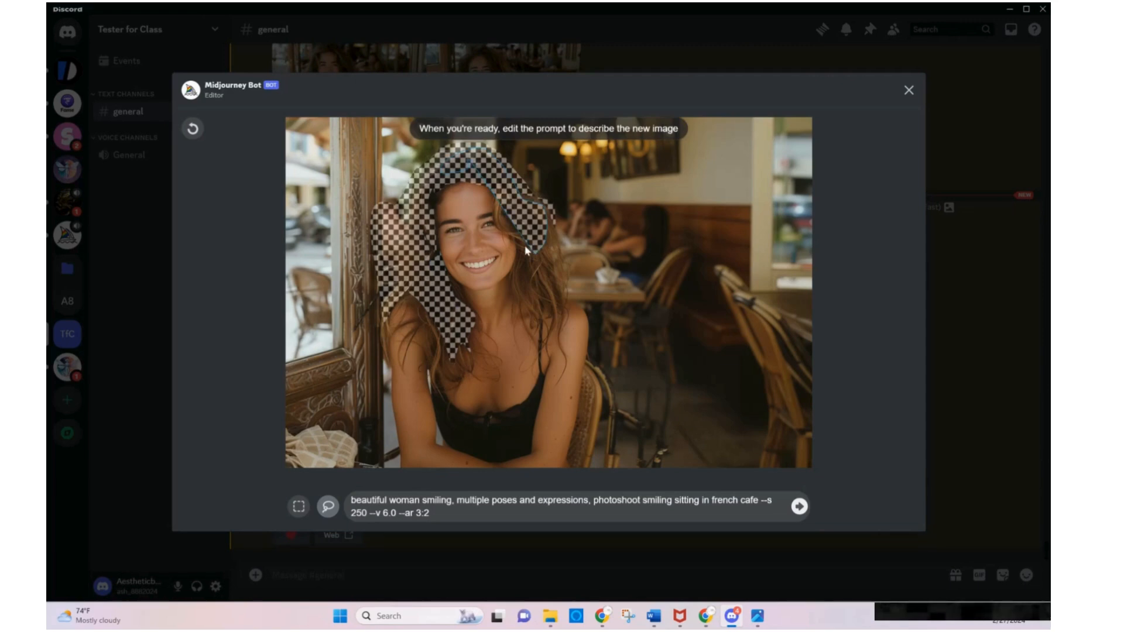
mouse_move(525, 251)
mouse_down()
mouse_move(564, 296)
mouse_move(565, 243)
mouse_move(515, 178)
mouse_up()
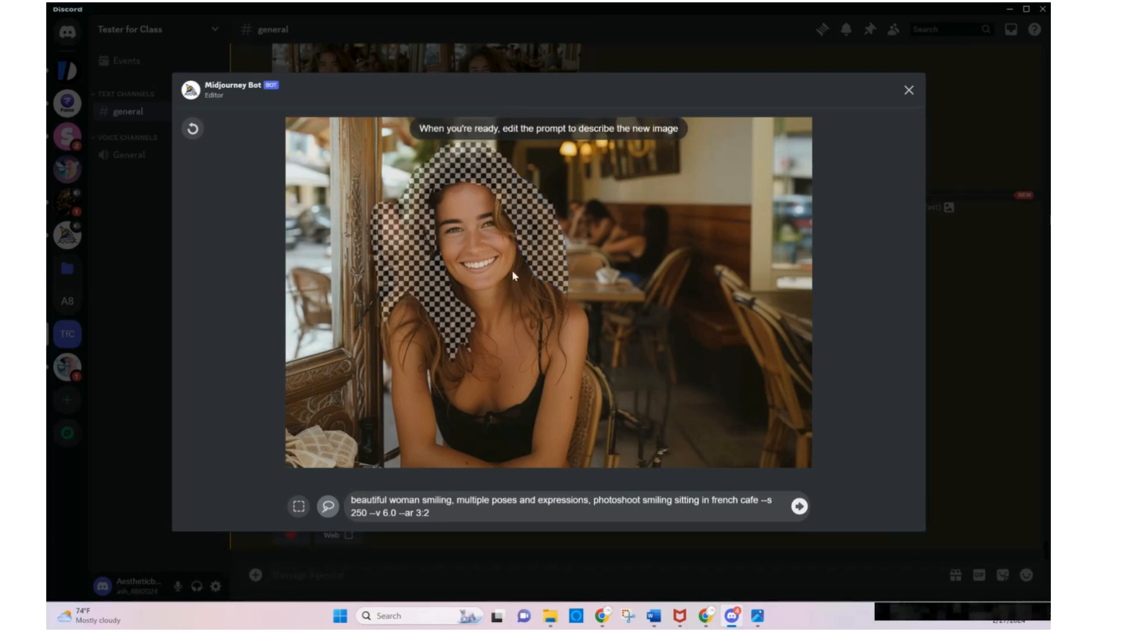
mouse_move(513, 275)
mouse_down()
mouse_move(552, 308)
mouse_move(572, 275)
mouse_move(526, 315)
mouse_move(523, 296)
mouse_move(514, 302)
mouse_move(535, 324)
mouse_move(554, 322)
mouse_move(565, 289)
mouse_move(554, 266)
mouse_up()
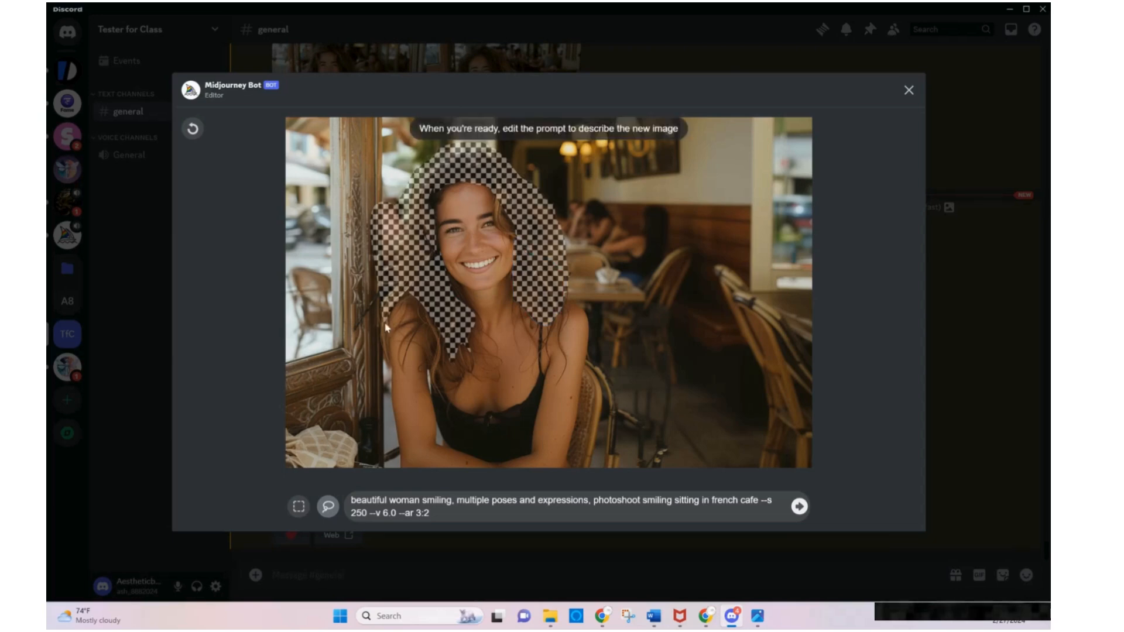
mouse_move(419, 329)
mouse_down()
mouse_move(445, 389)
mouse_move(478, 330)
mouse_up()
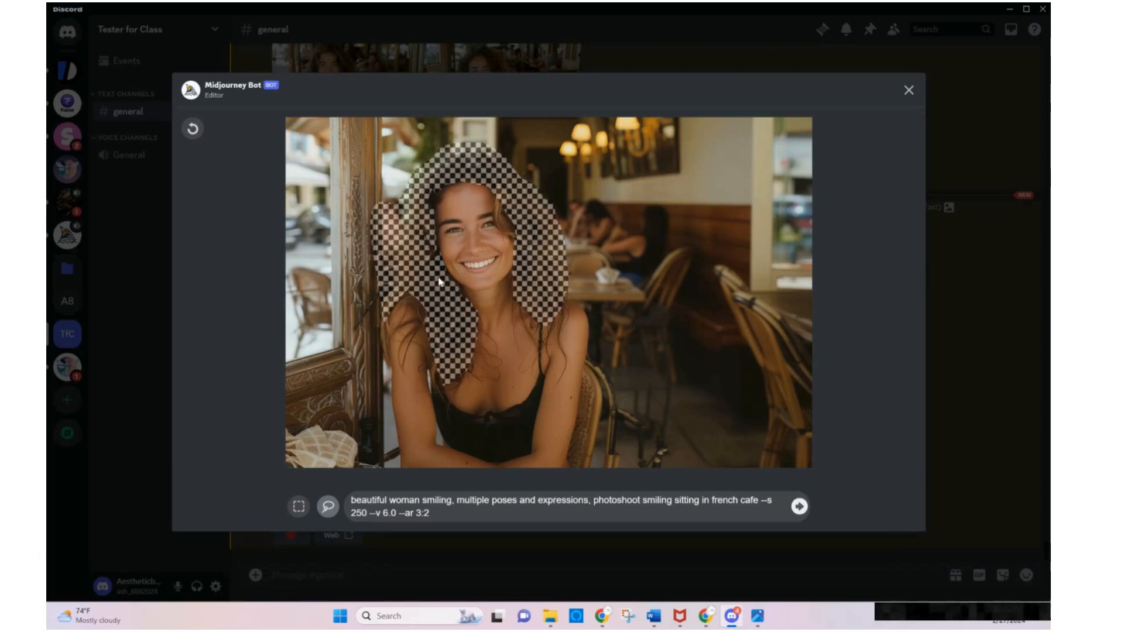
mouse_move(378, 351)
mouse_down()
mouse_move(393, 291)
mouse_move(426, 345)
mouse_move(436, 332)
mouse_move(402, 280)
mouse_up()
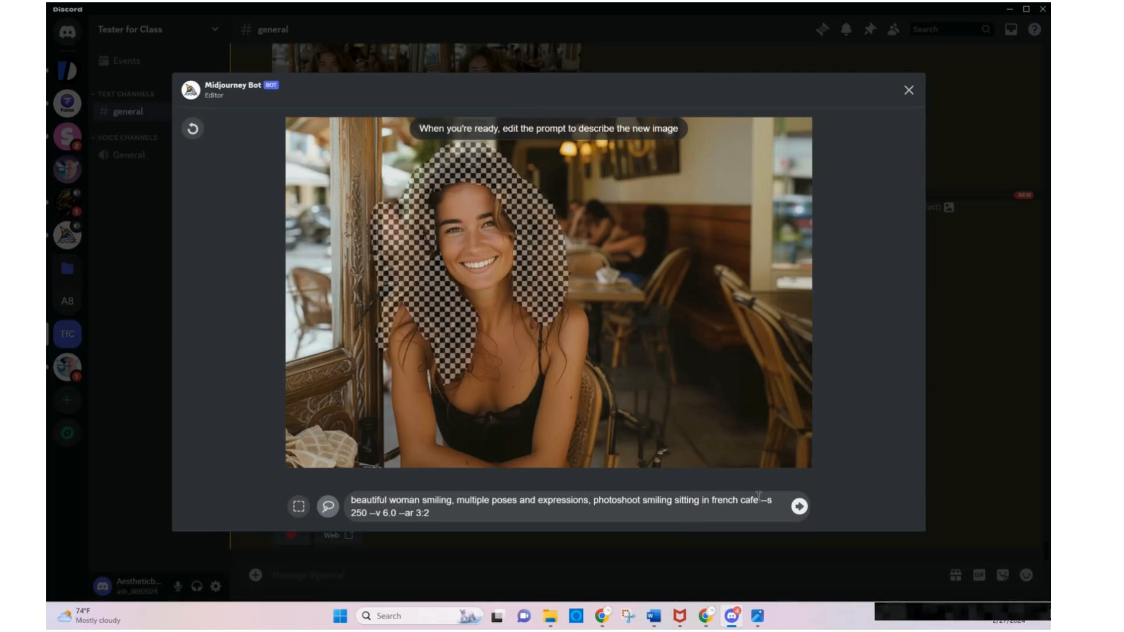
Add ", deep dark brown" after "french cafe" in the region prompt and submit the variation
text(, br)
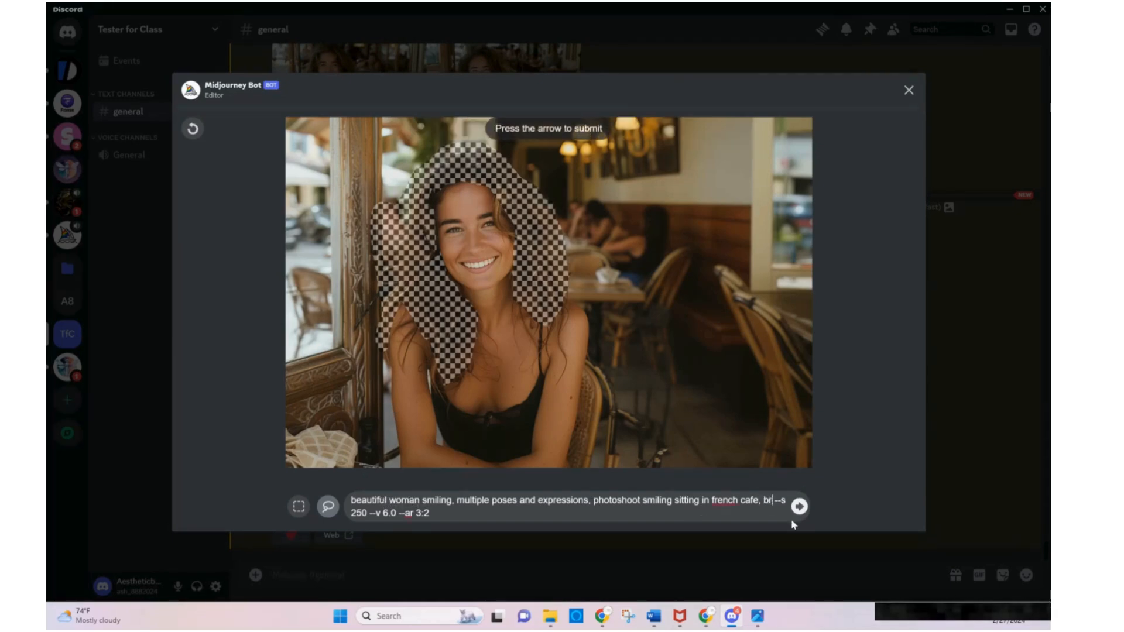
text(ar)
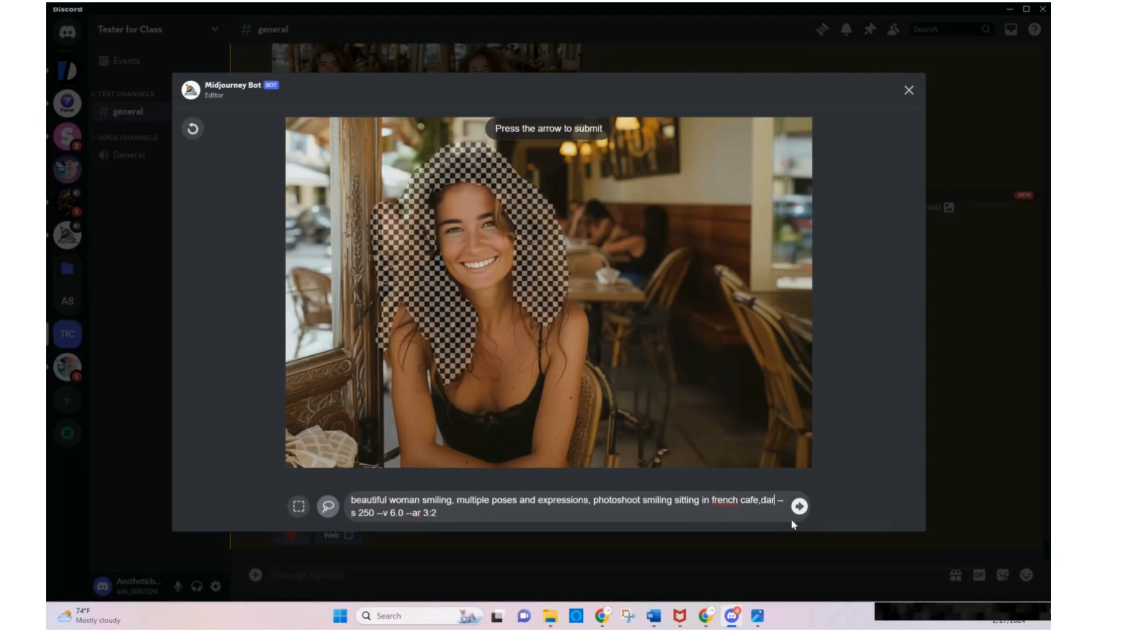
key(BackSpace)
key(BackSpace)
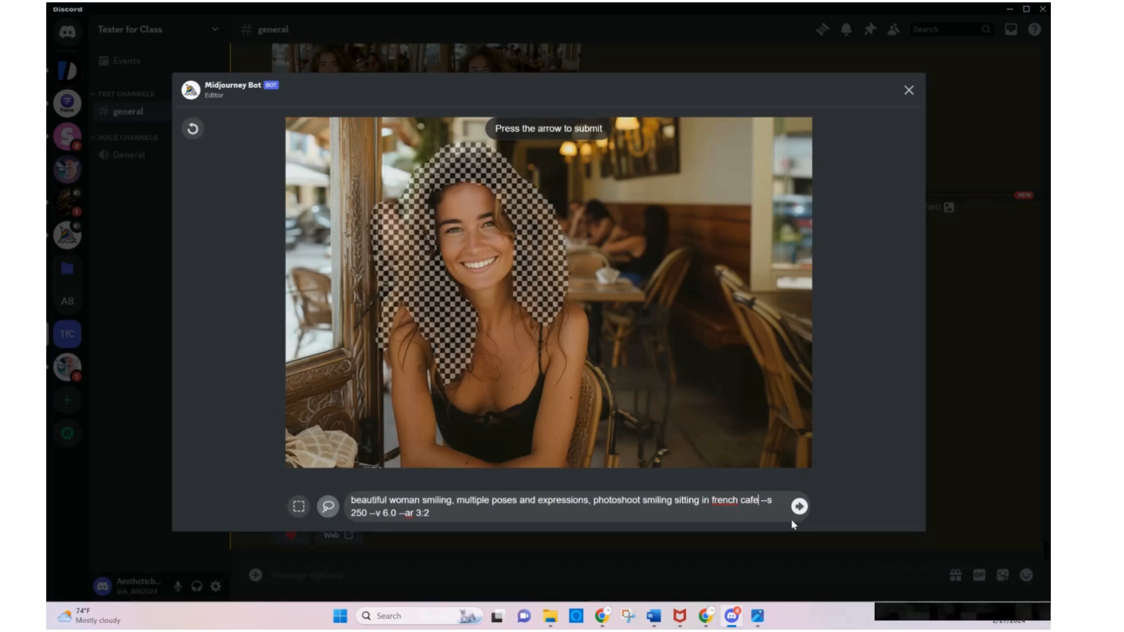
text(dark brw)
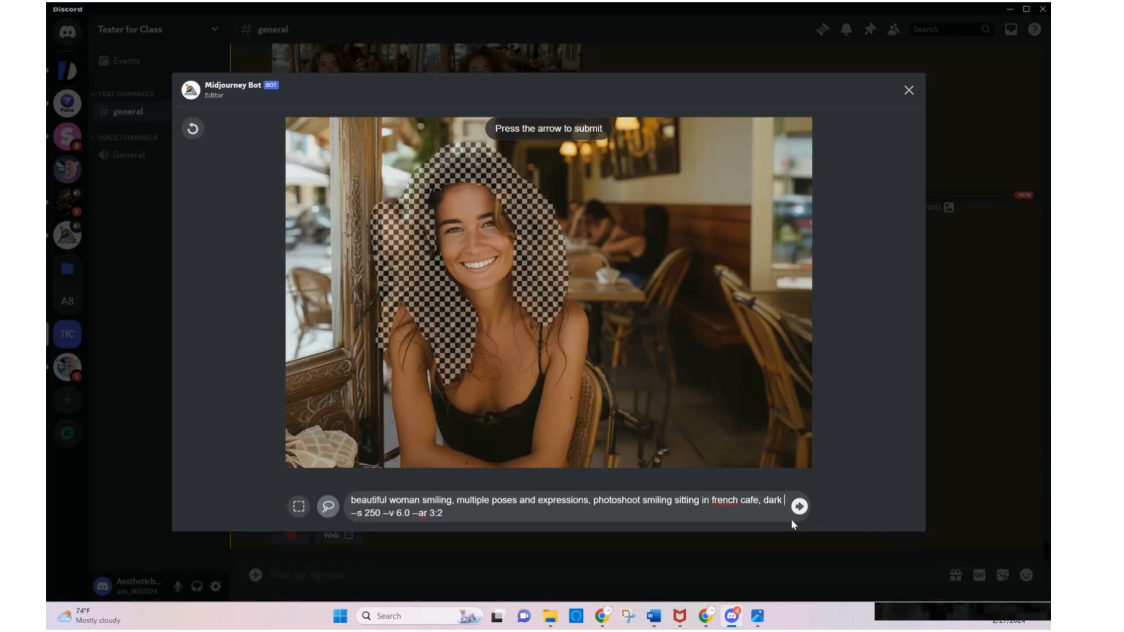
key(BackSpace)
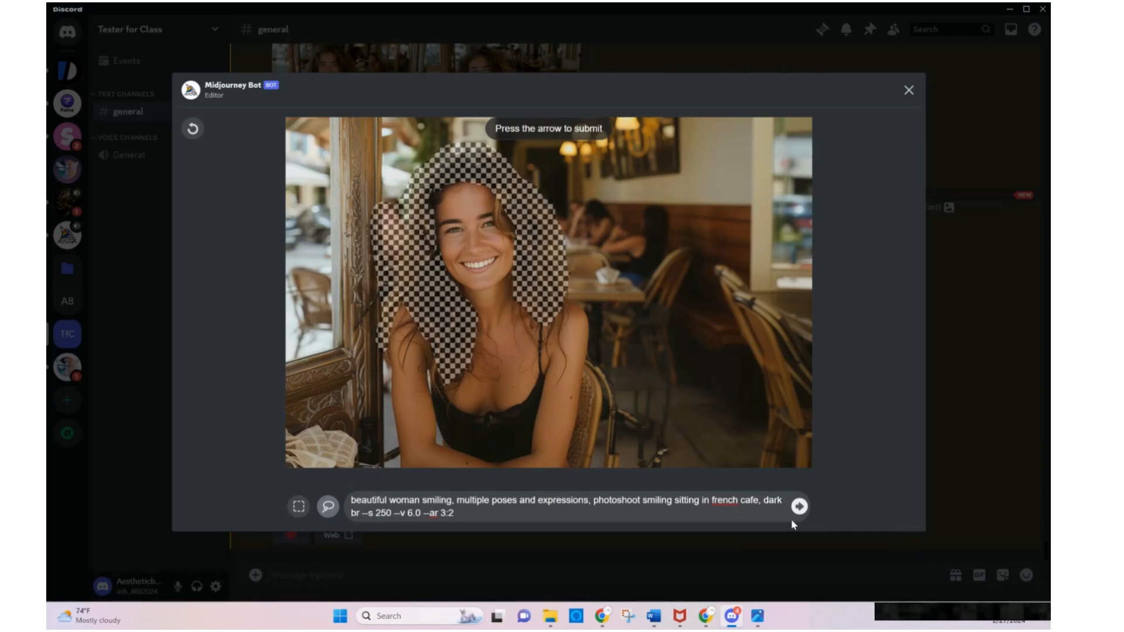
text(own)
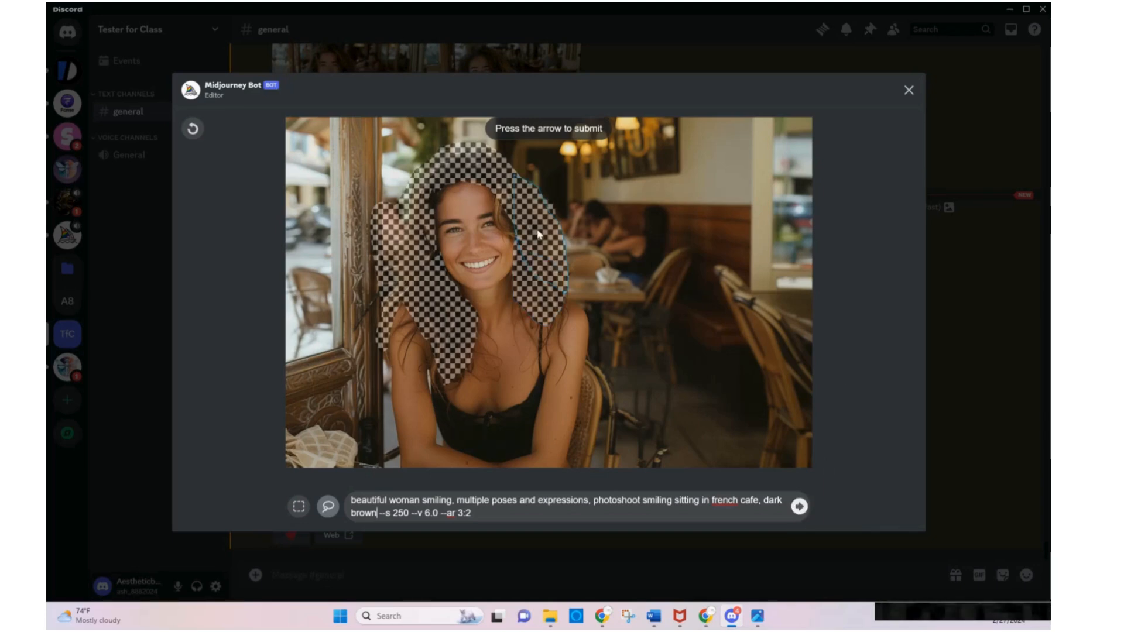
click(799, 506)
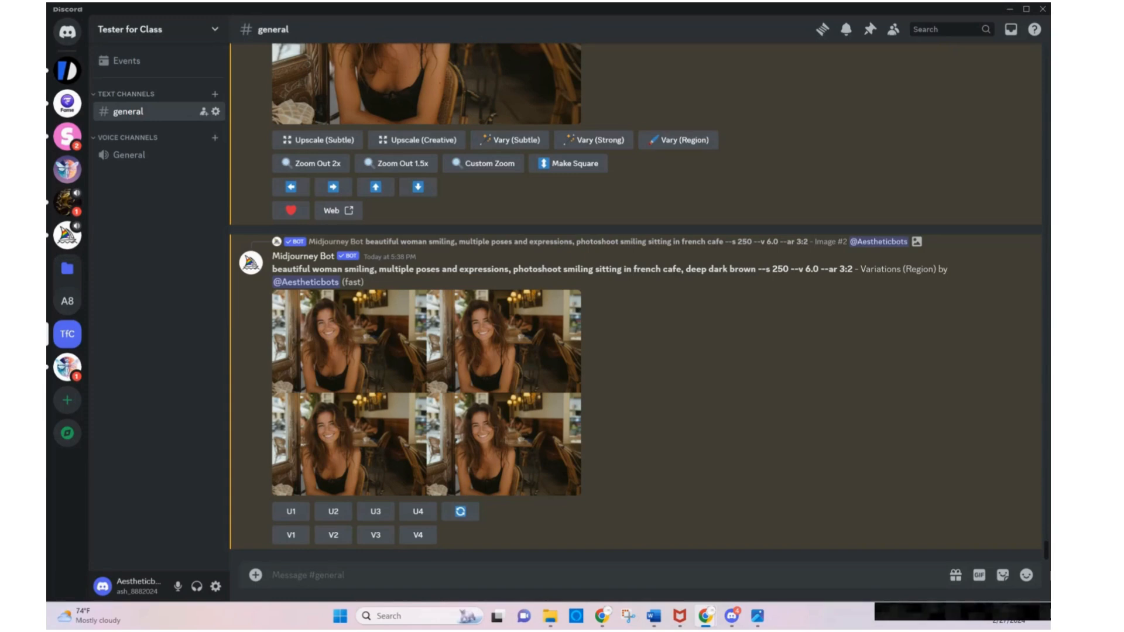
Examine the grid of hair variations enlarged, and upscale its third image
click(468, 373)
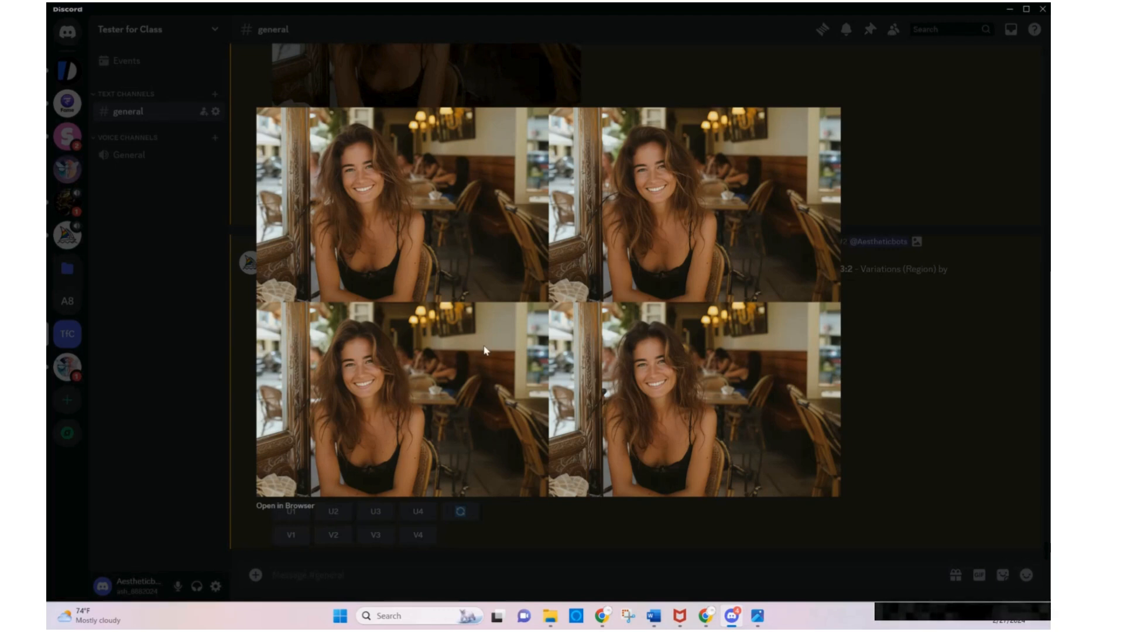
click(904, 366)
click(375, 512)
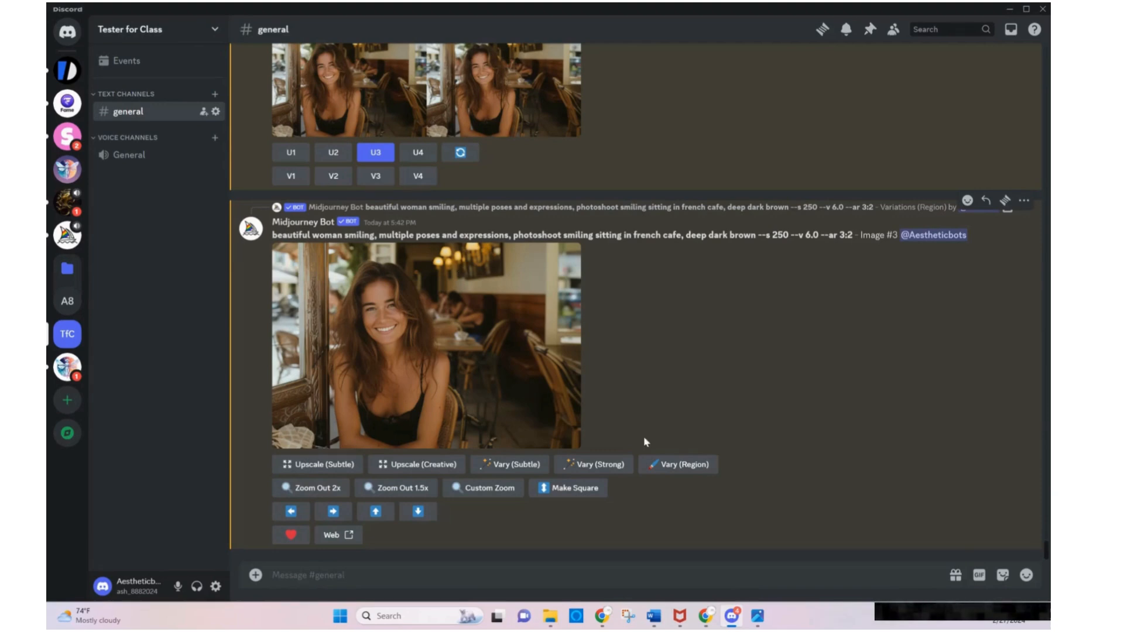
Generate region variations of the newly upscaled image with a rectangle selected over the woman's head and hair and "deep dark brown" in the prompt
click(661, 464)
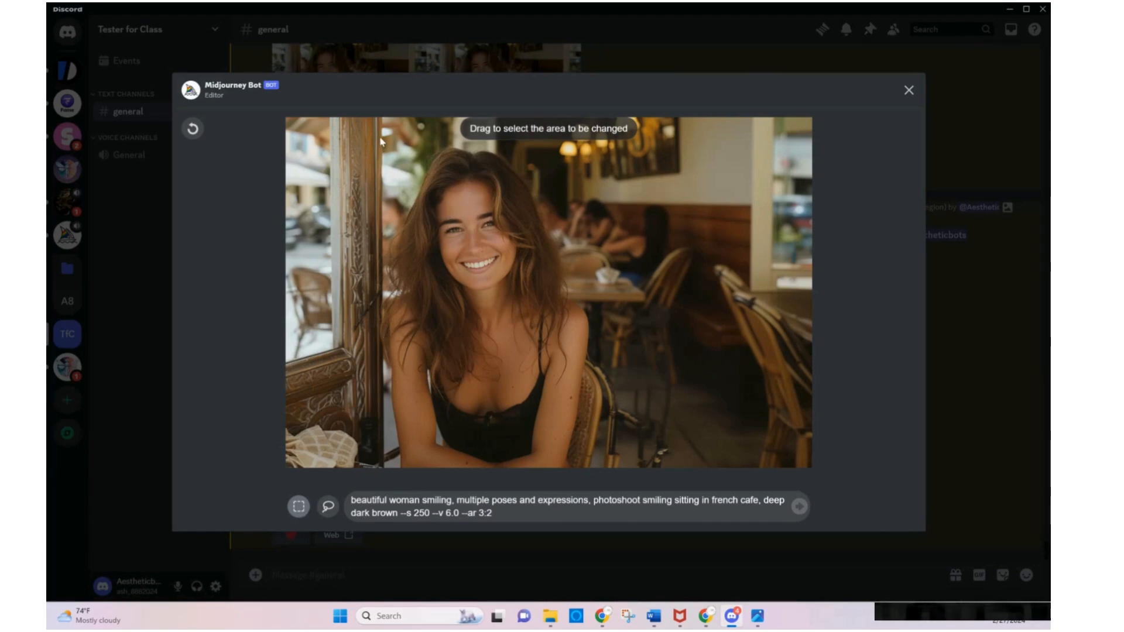
drag(381, 138, 597, 355)
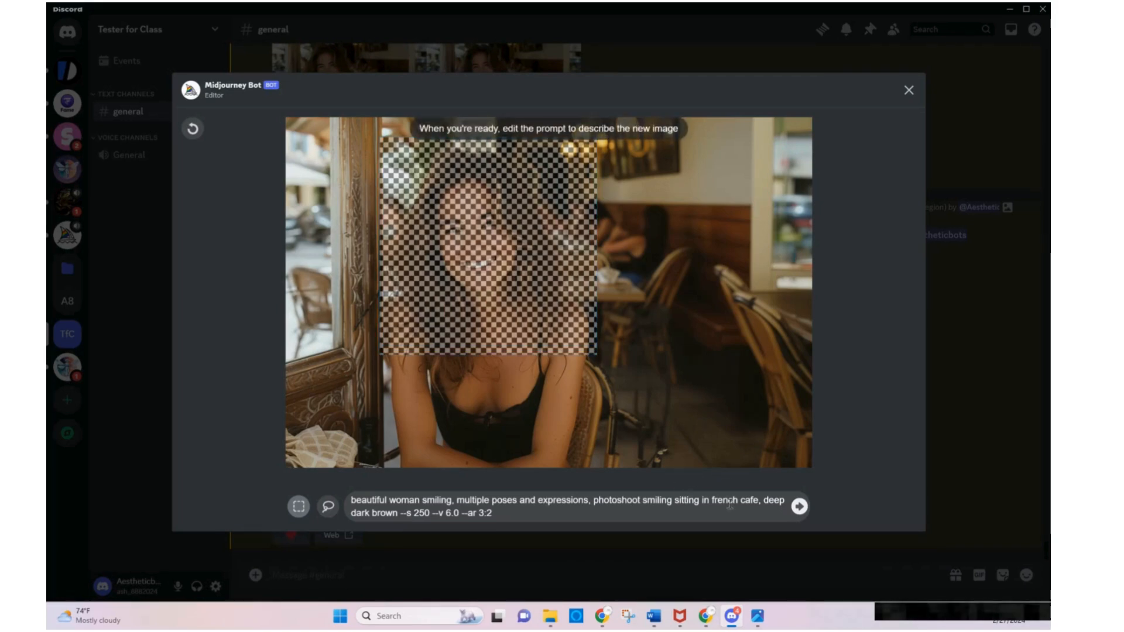
click(767, 503)
double_click(775, 501)
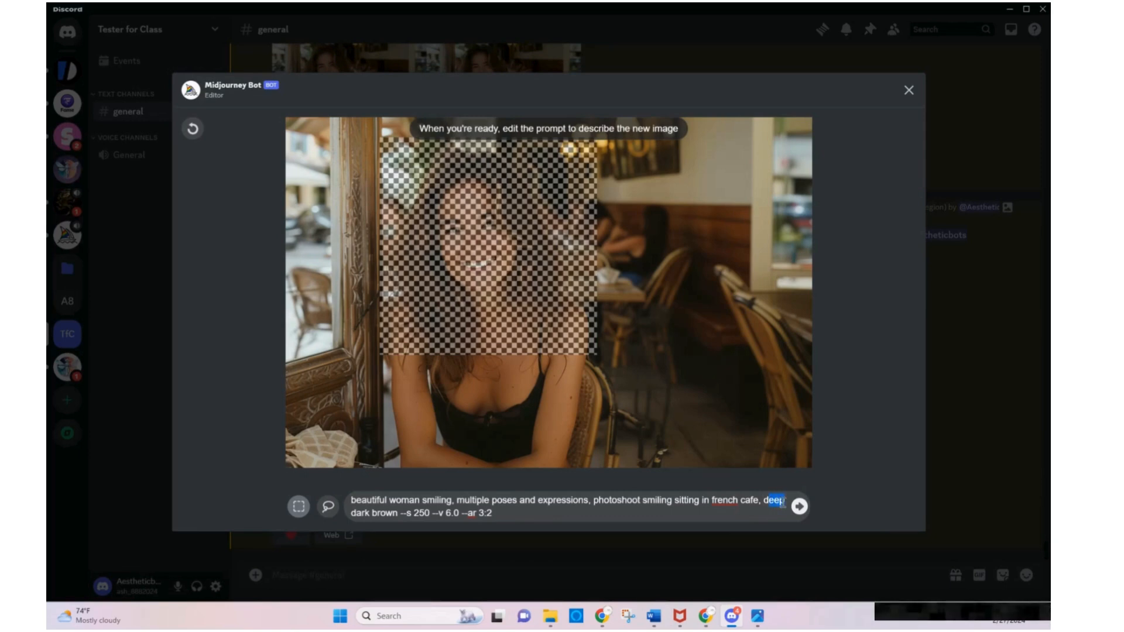
key(BackSpace)
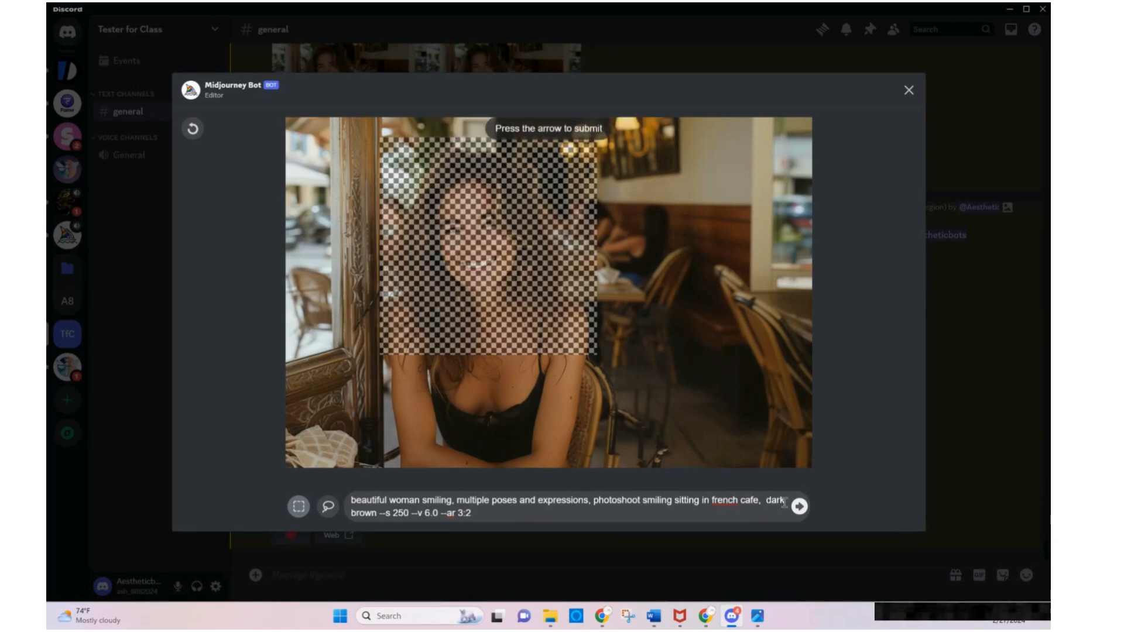
key(Delete)
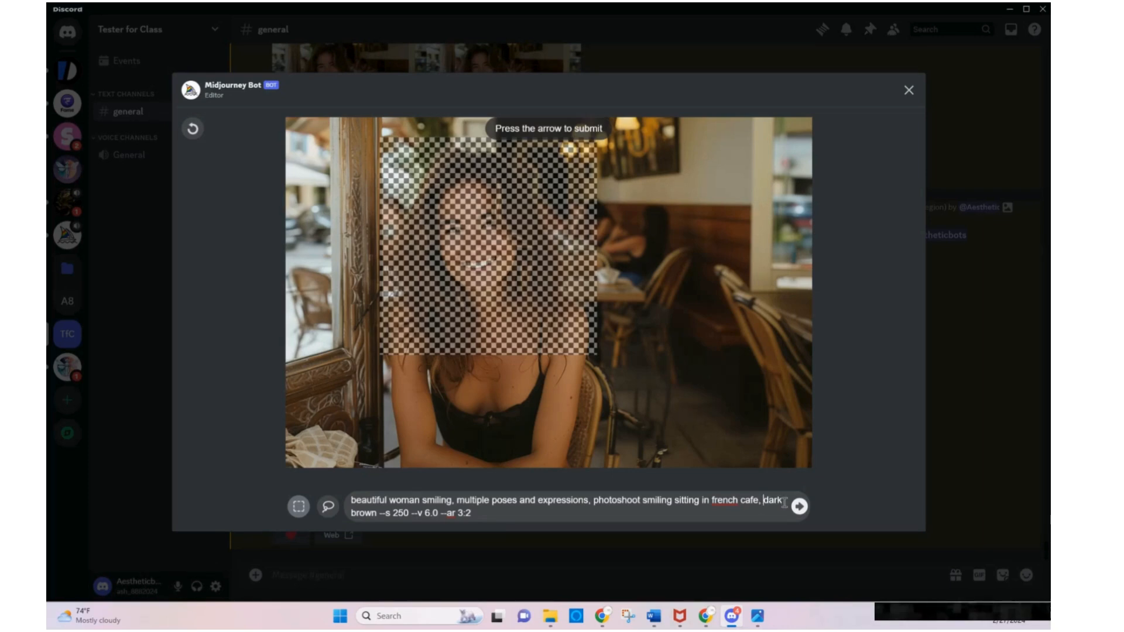
text(deep)
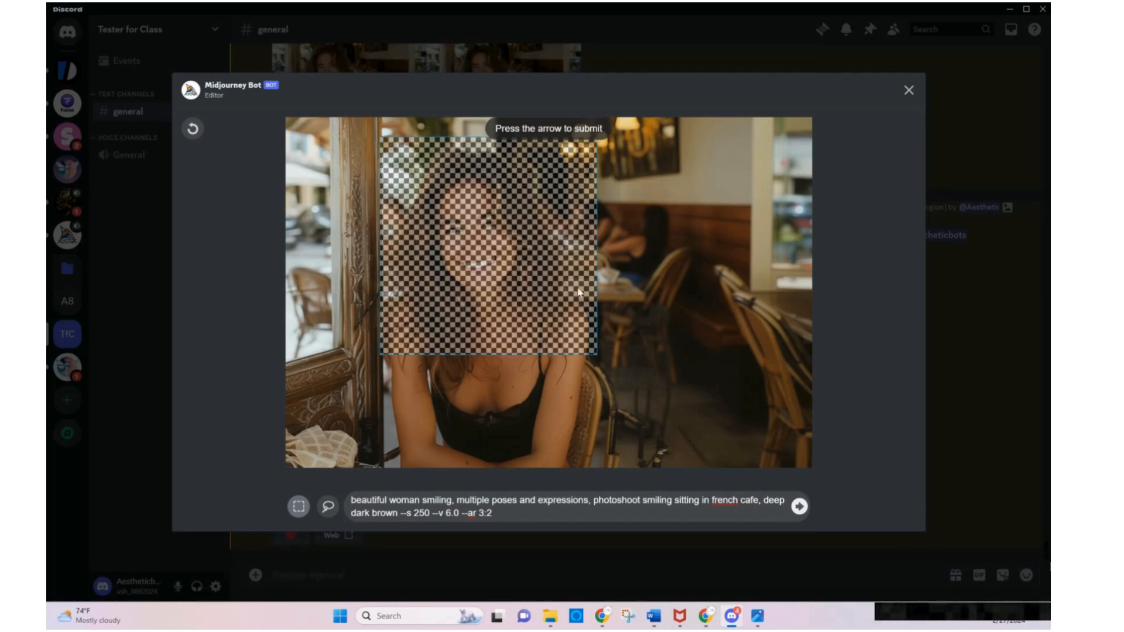
click(799, 506)
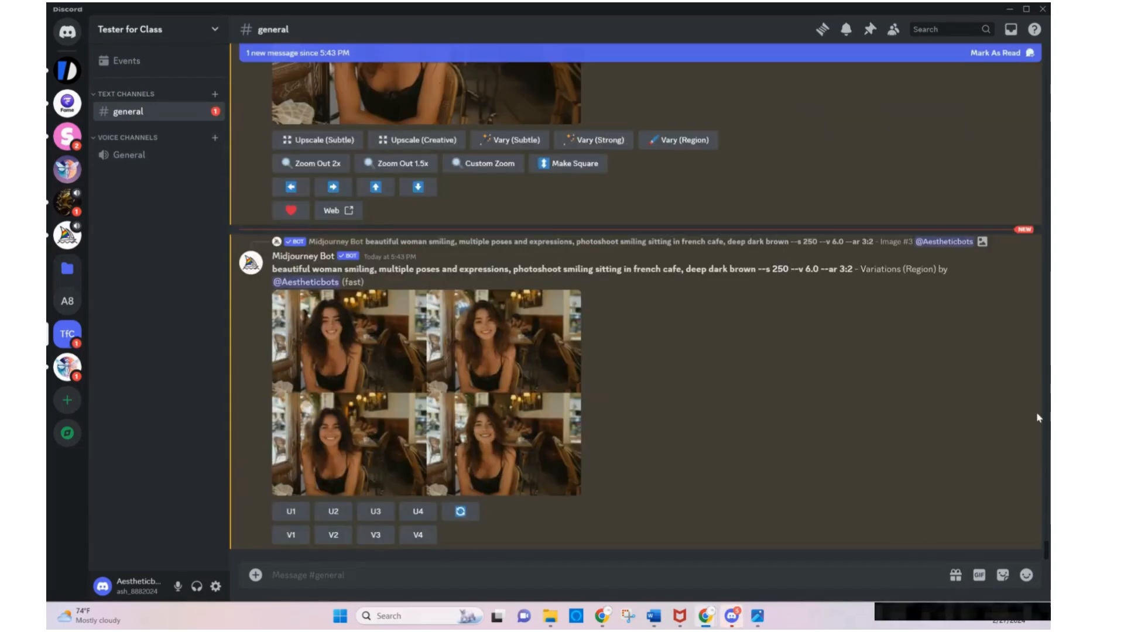
Enlarge the new region variations grid and bring up the portrait laura 4.png beside it for comparison
click(408, 360)
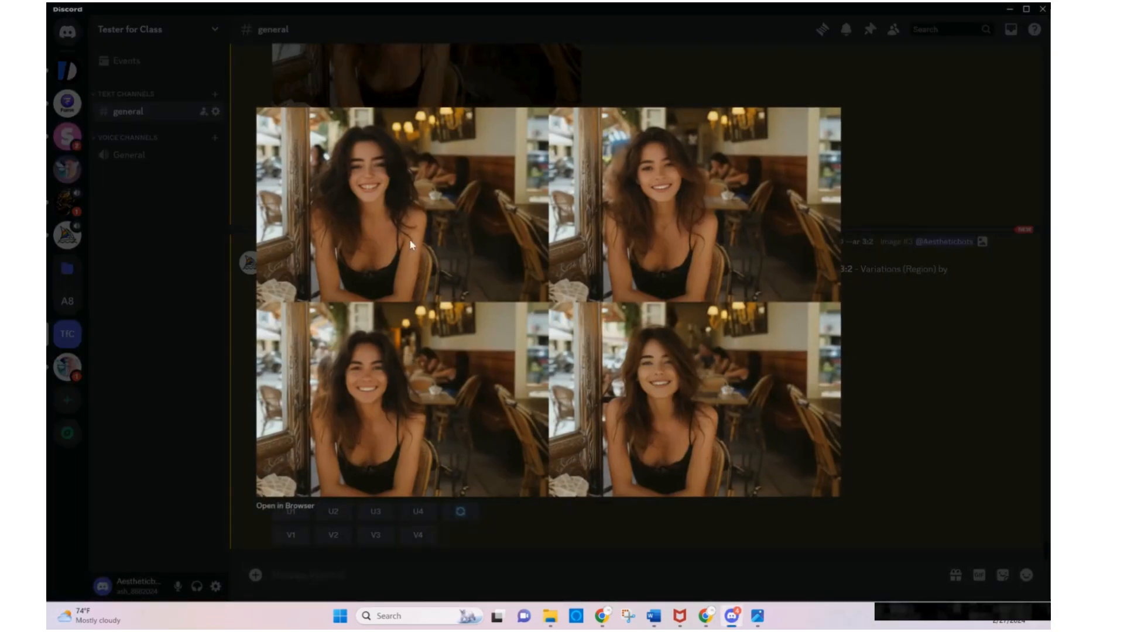
mouse_move(757, 617)
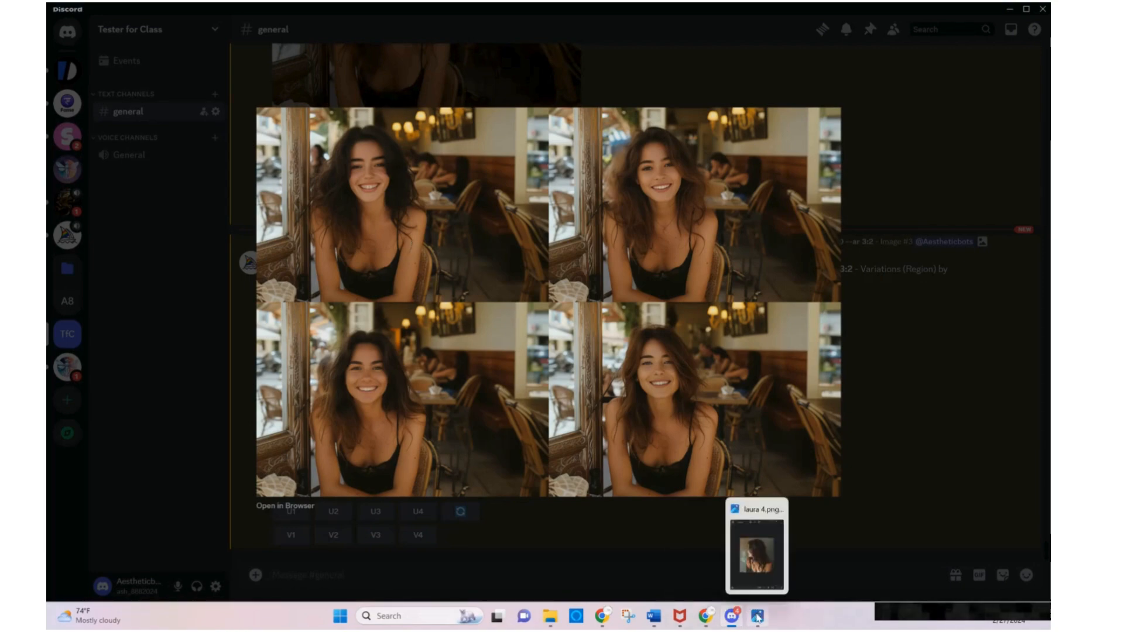
click(754, 554)
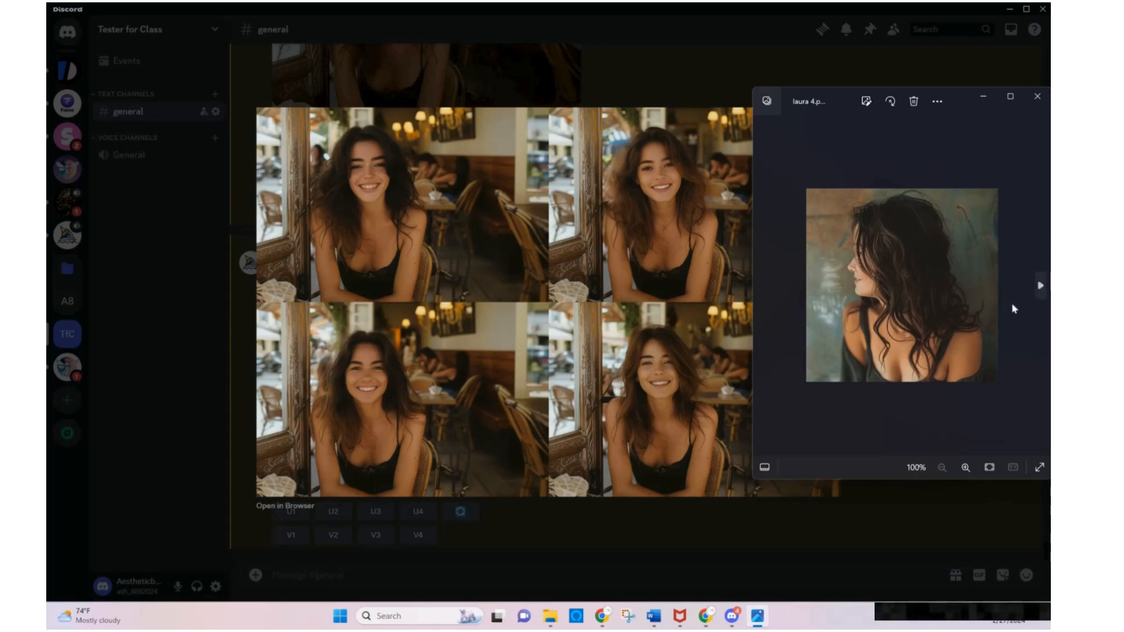
Compare the enlarged region variations with the portraits laura 3, laura 2 and Laura.png, and upscale the grid's first image
click(1028, 291)
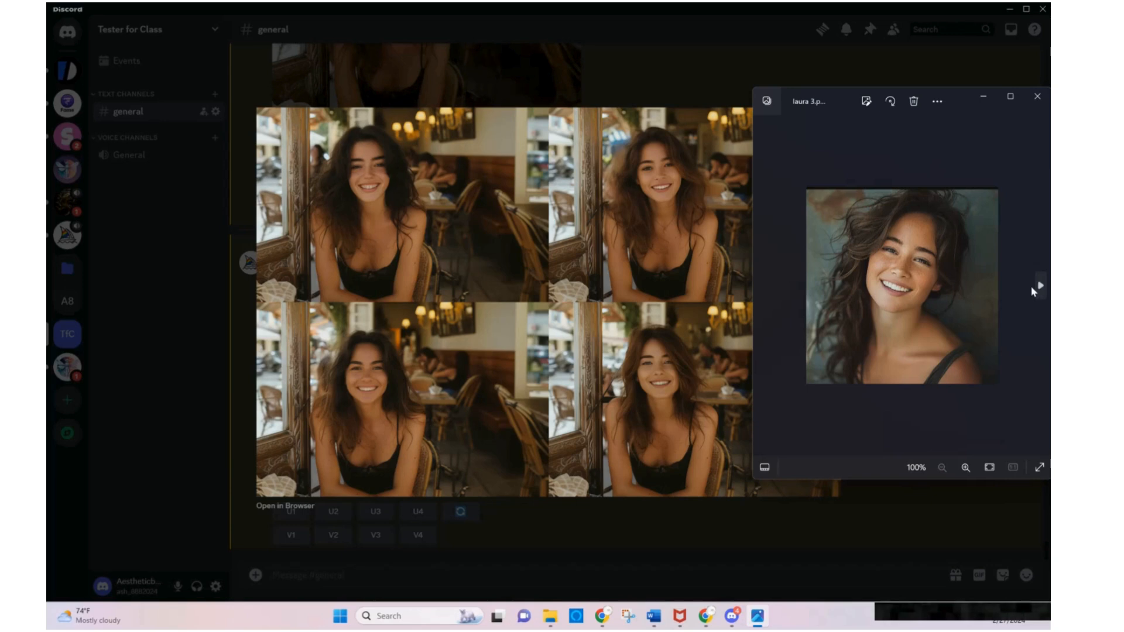
click(1031, 286)
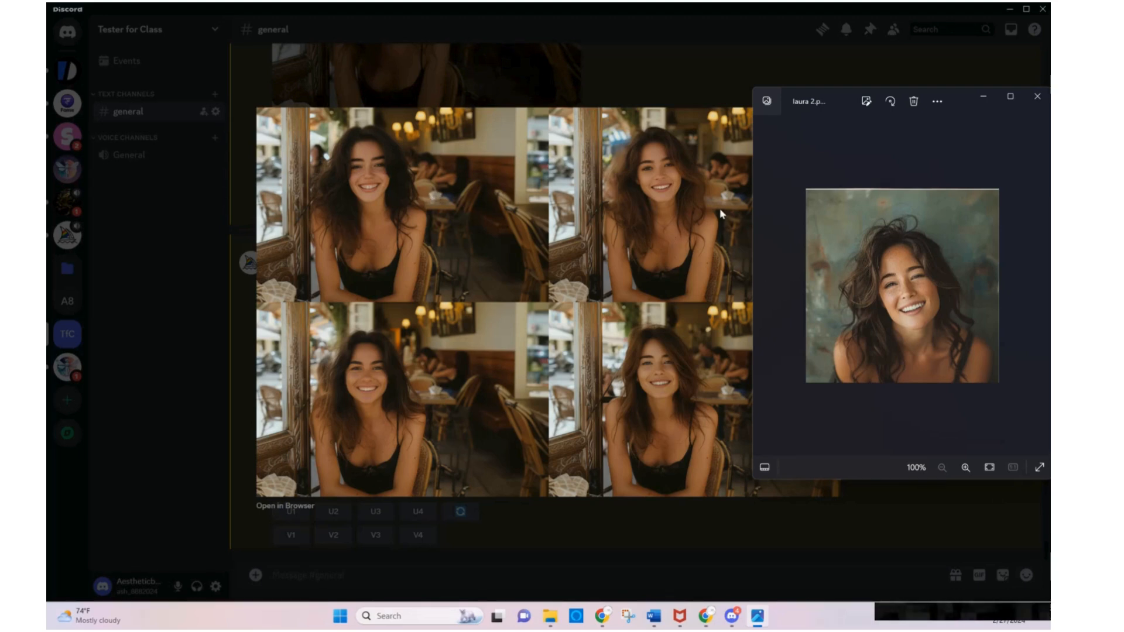
click(1039, 290)
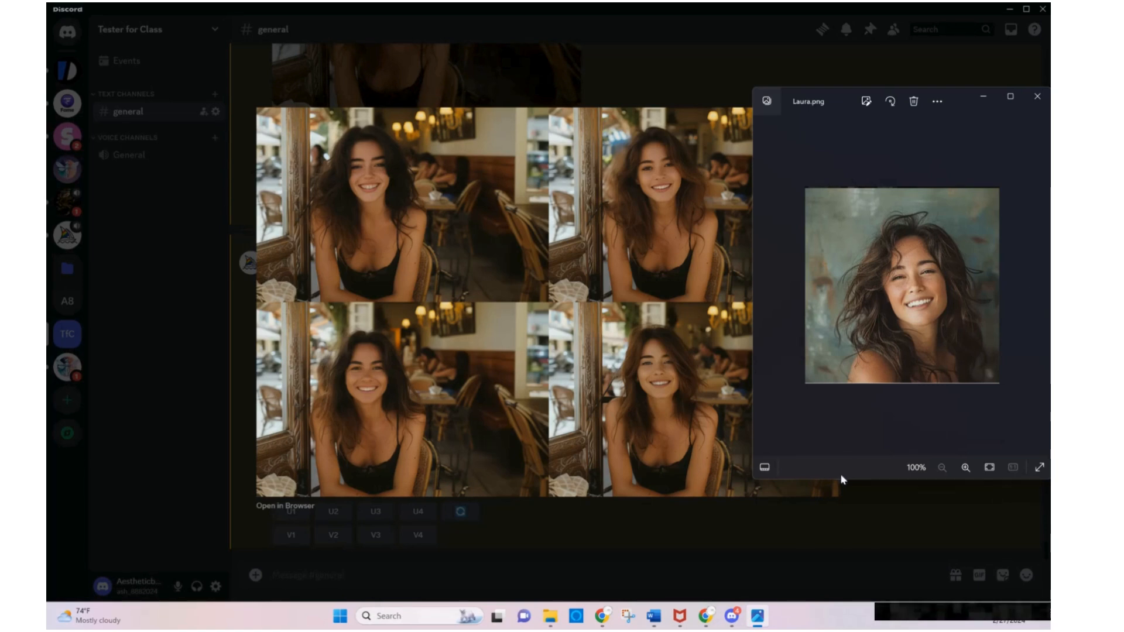
click(836, 528)
click(836, 534)
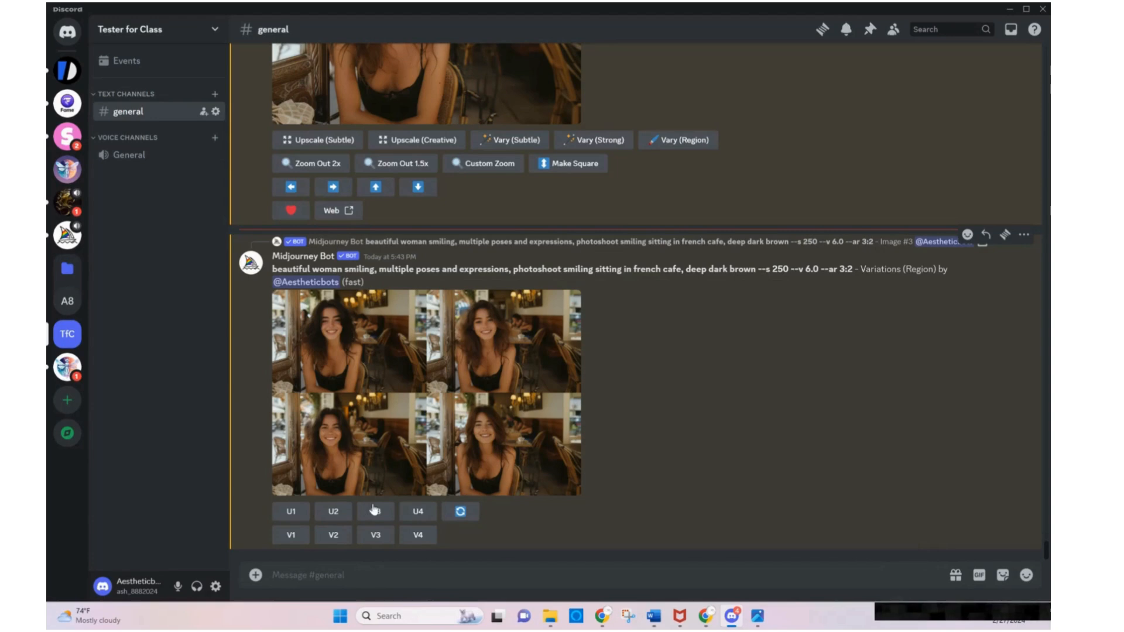
click(291, 513)
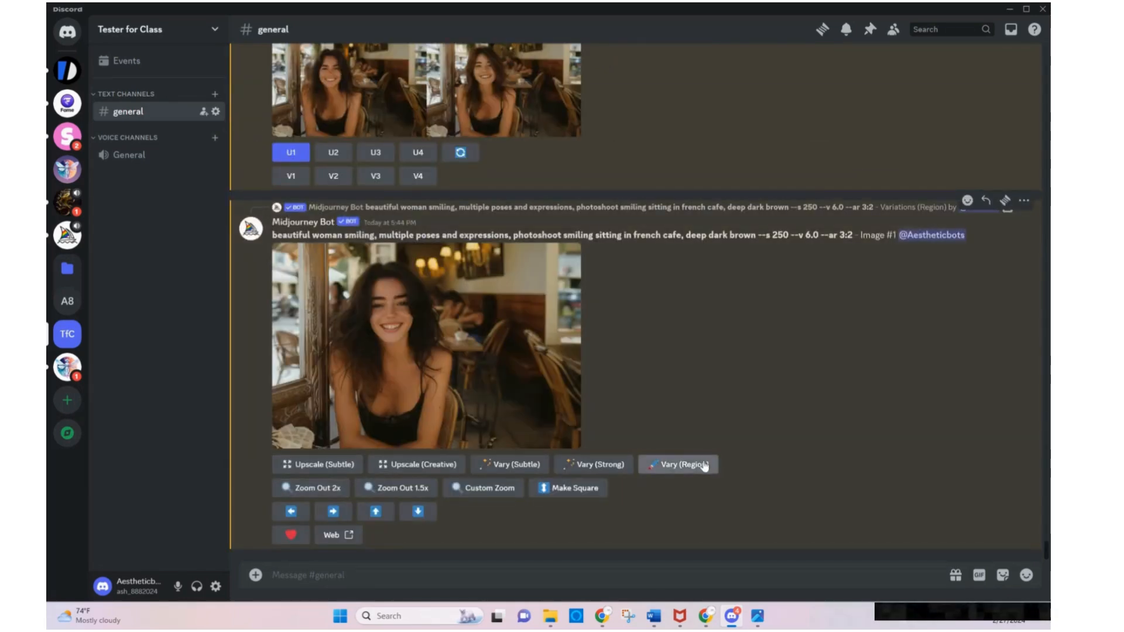
Generate region variations of the upscaled image with a rectangle selected over the woman's face and "-- Laura smiling" added before the prompt
click(704, 464)
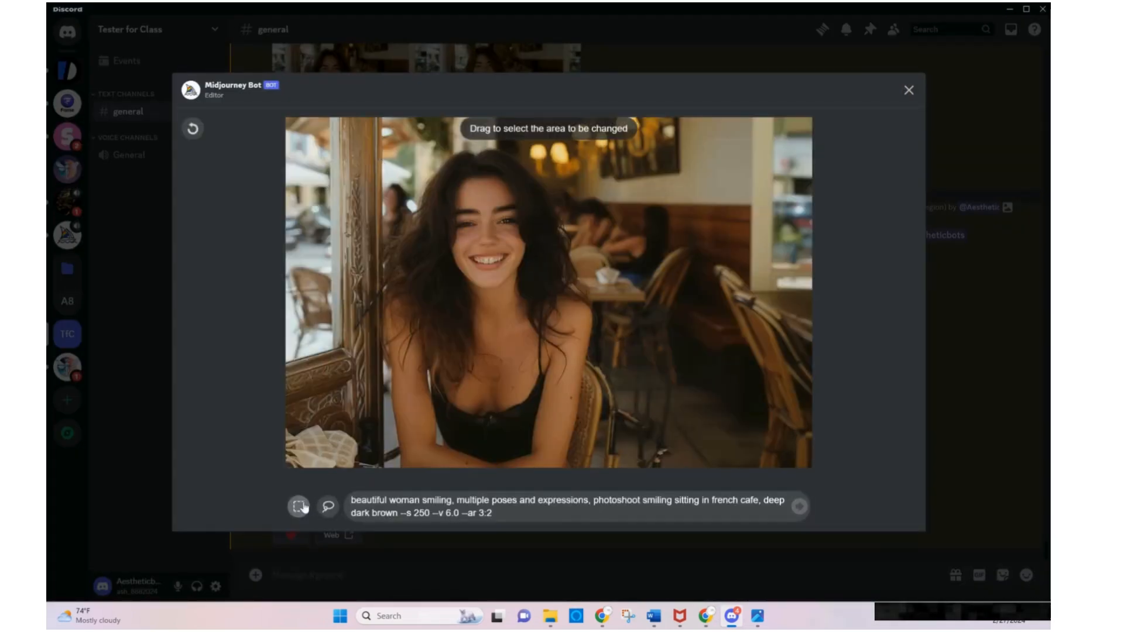
drag(449, 189, 530, 284)
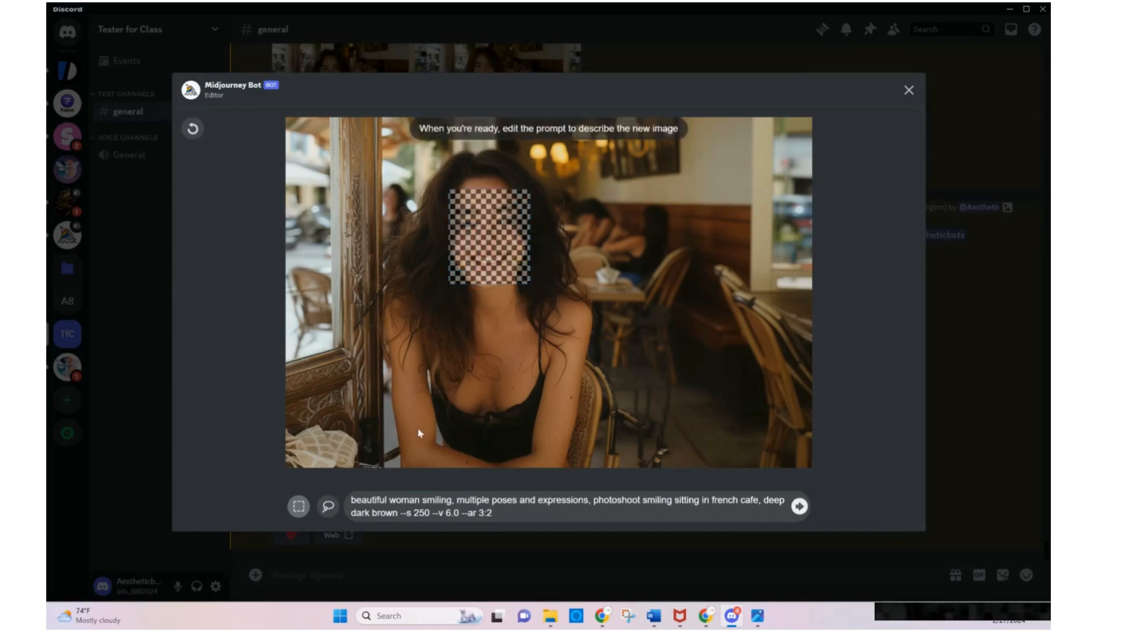
click(353, 502)
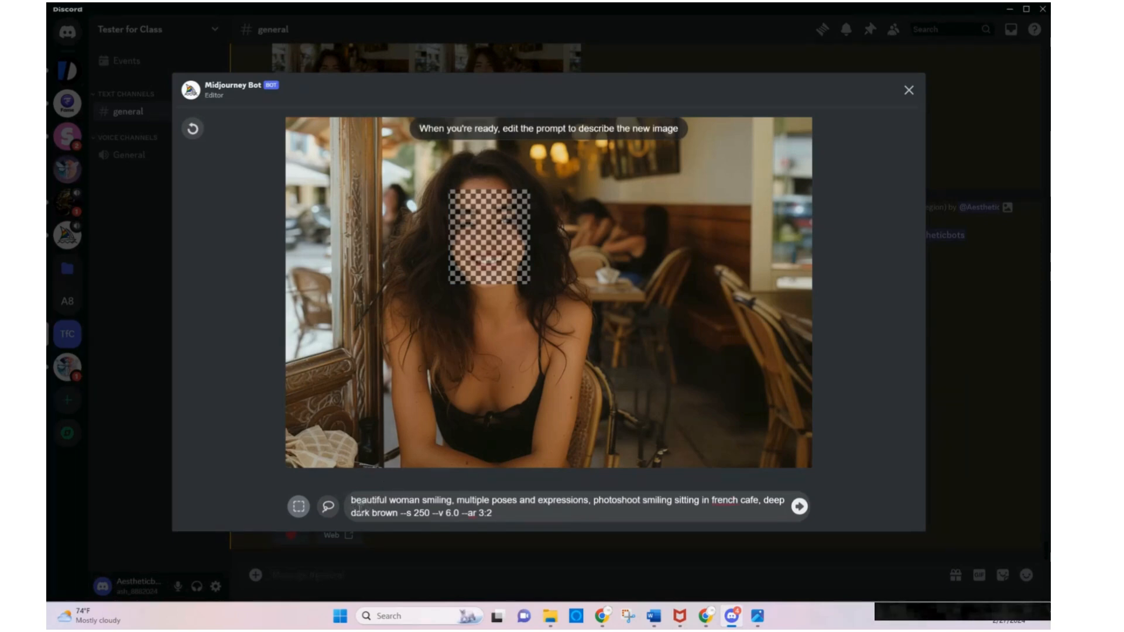
text(-- Laura )
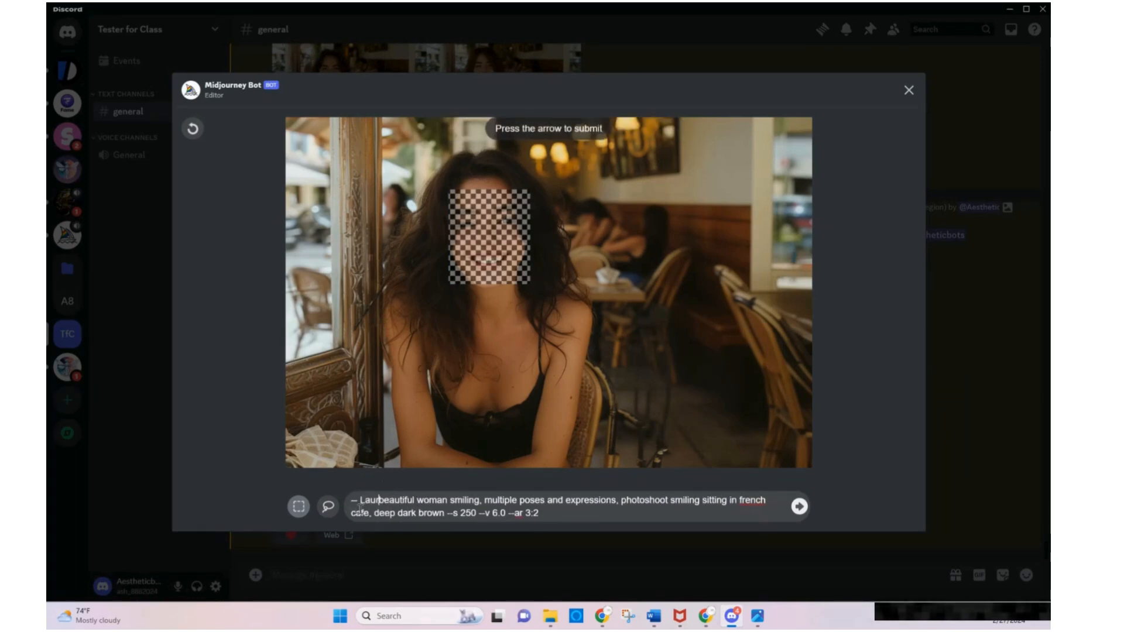
text(smiling)
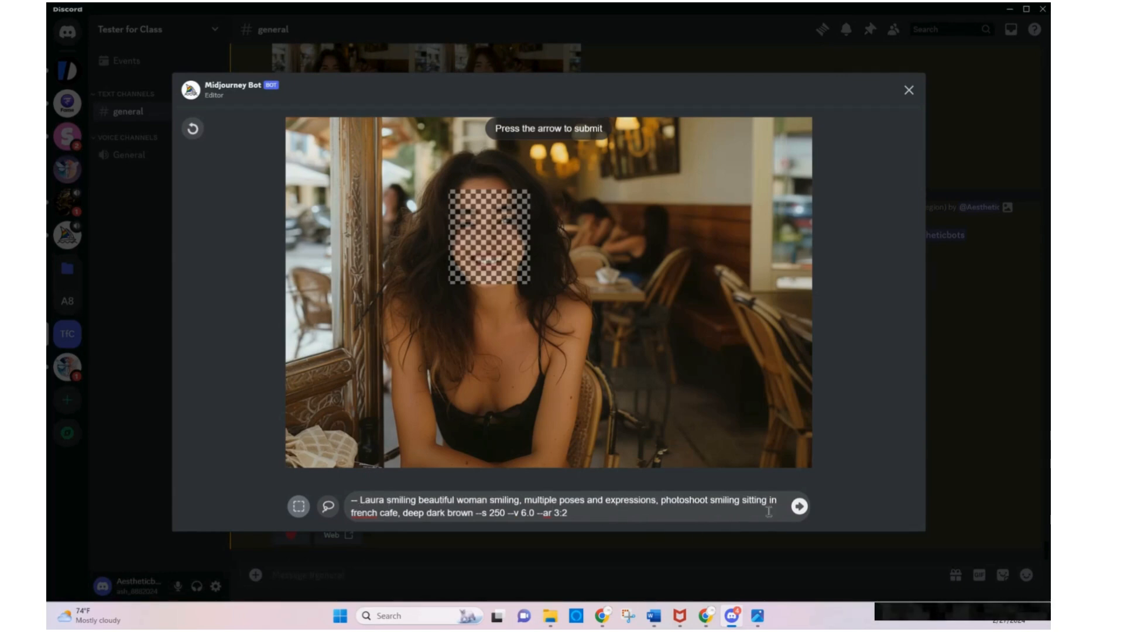
click(799, 507)
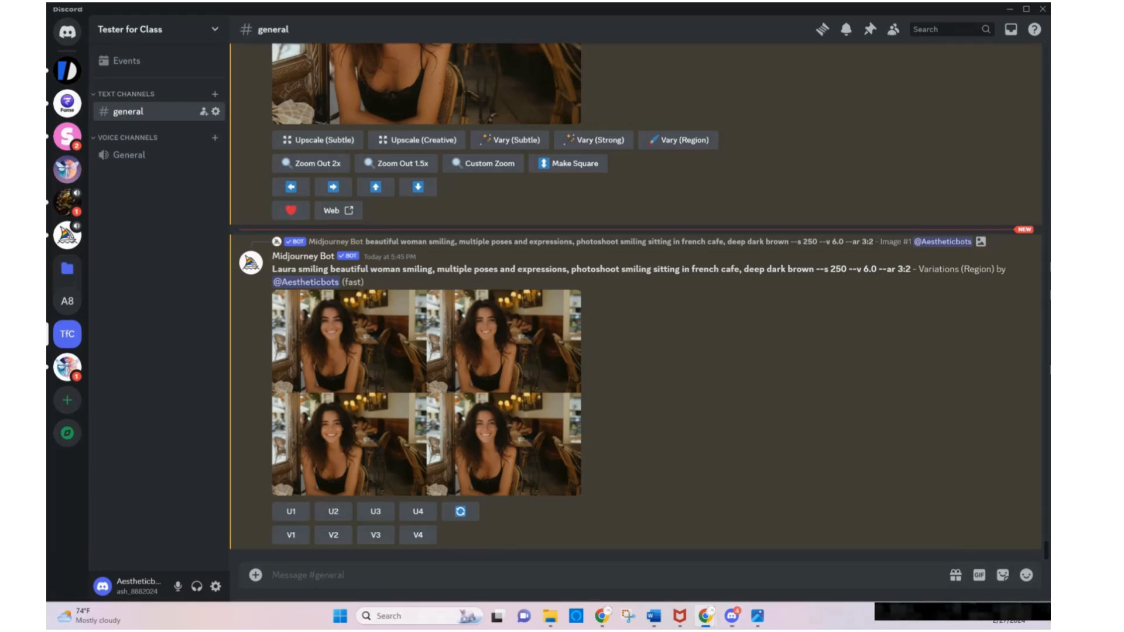
Compare the enlarged new grid with the portraits Laura.png and laura 3, and generate variations of its fourth image with the prompt as is
click(406, 363)
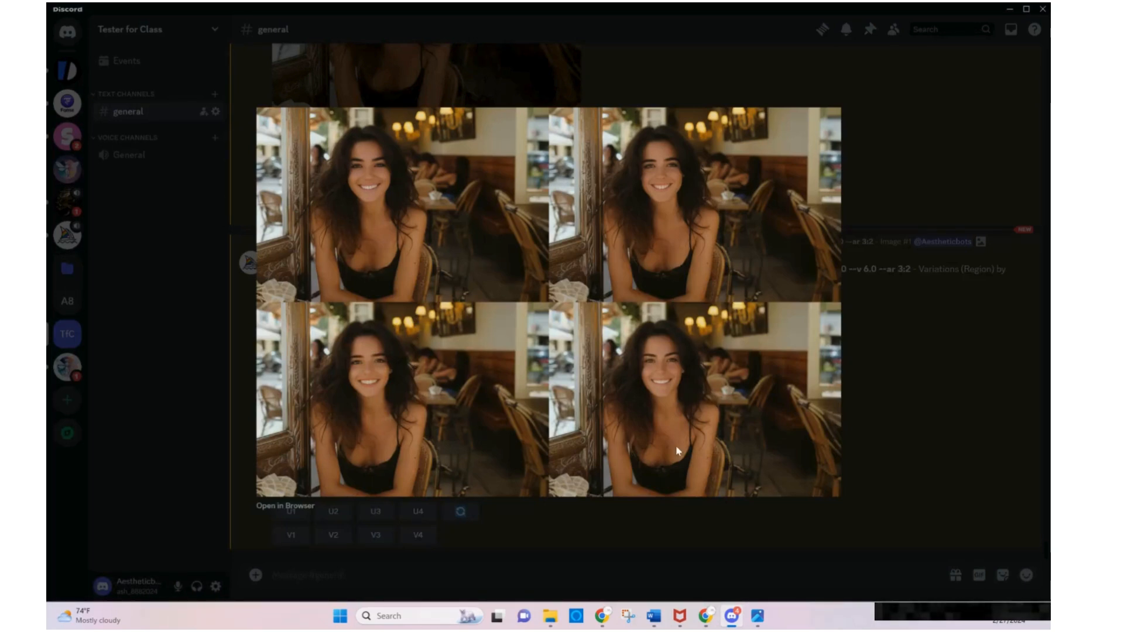
click(757, 617)
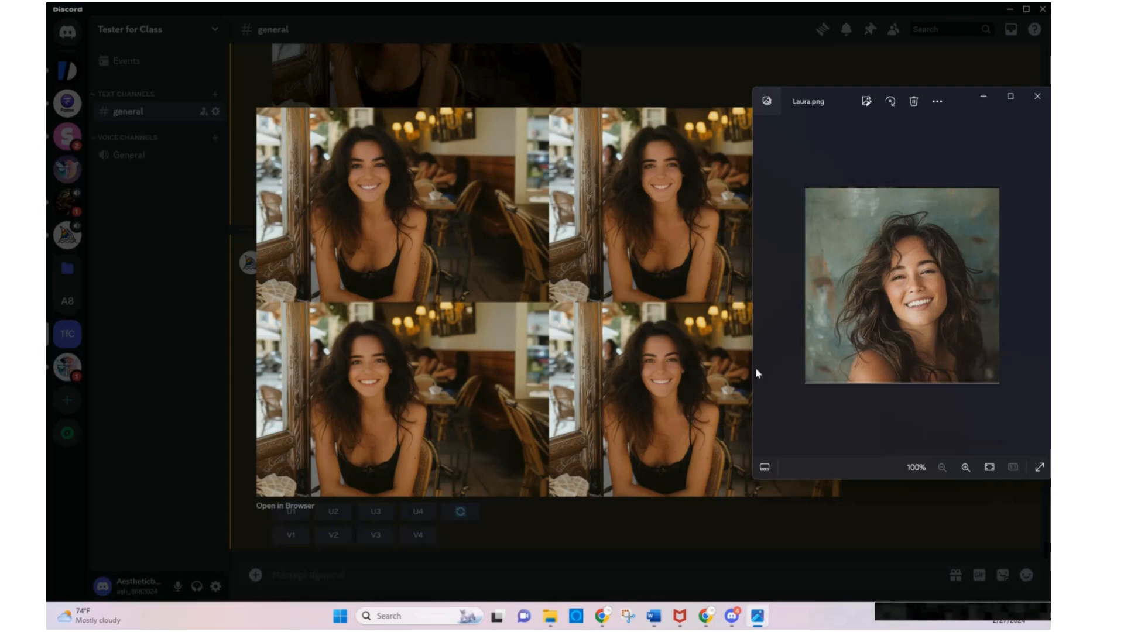
click(800, 419)
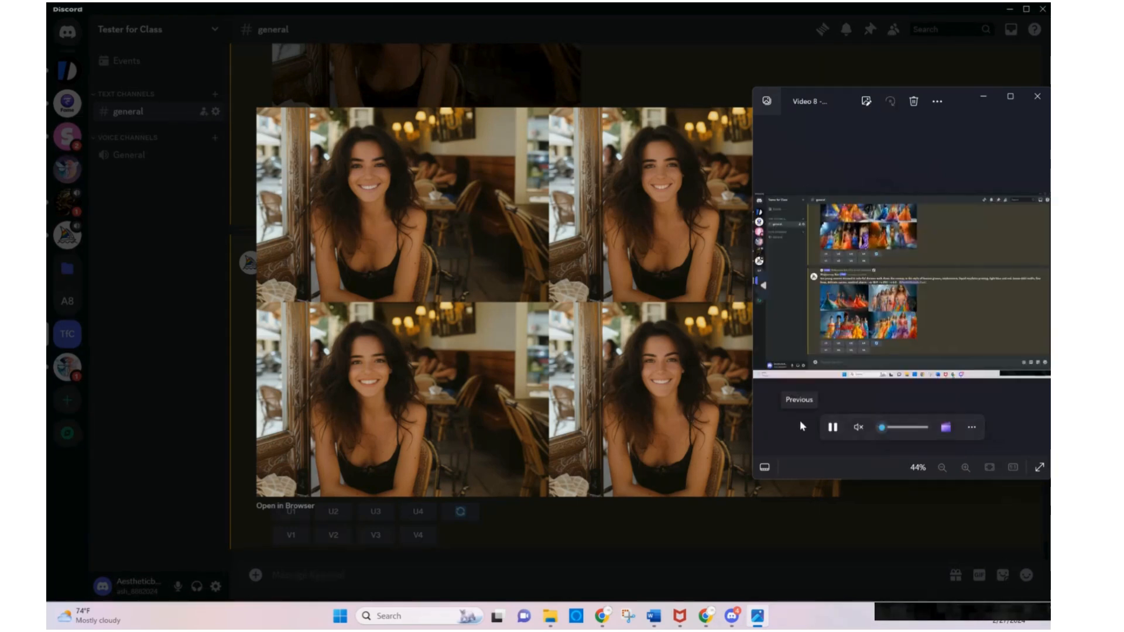
click(799, 420)
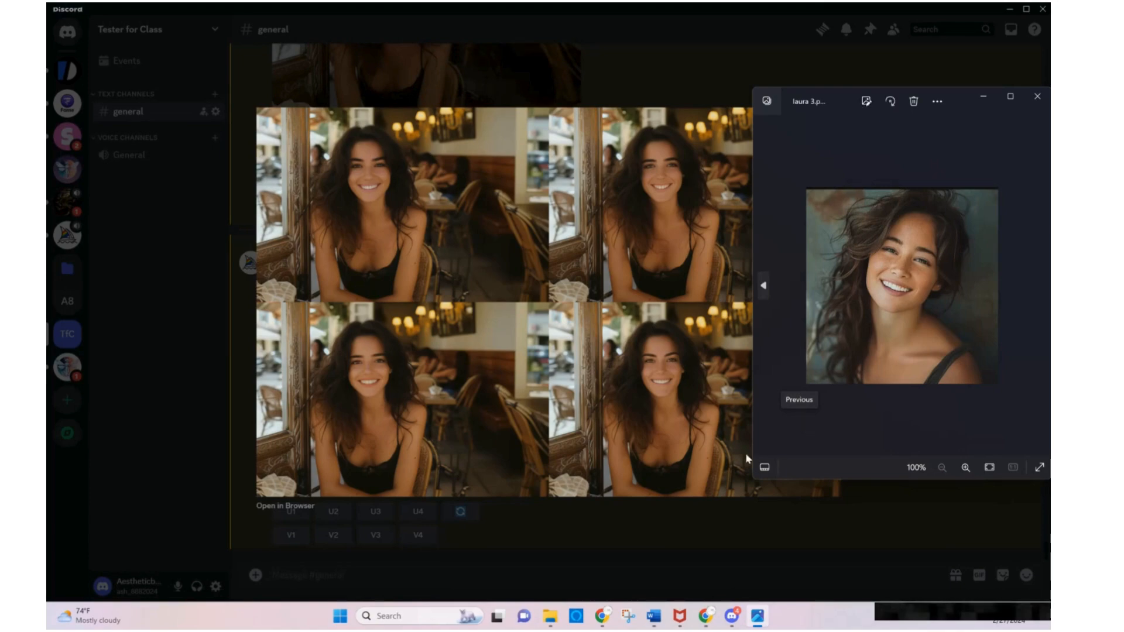
click(653, 543)
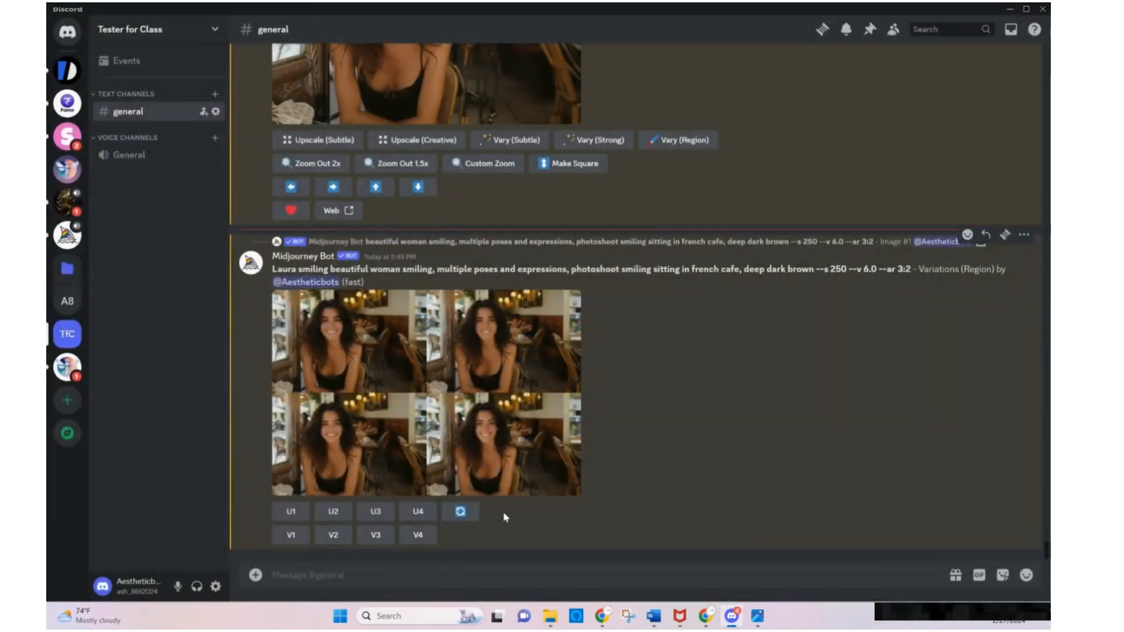
click(418, 534)
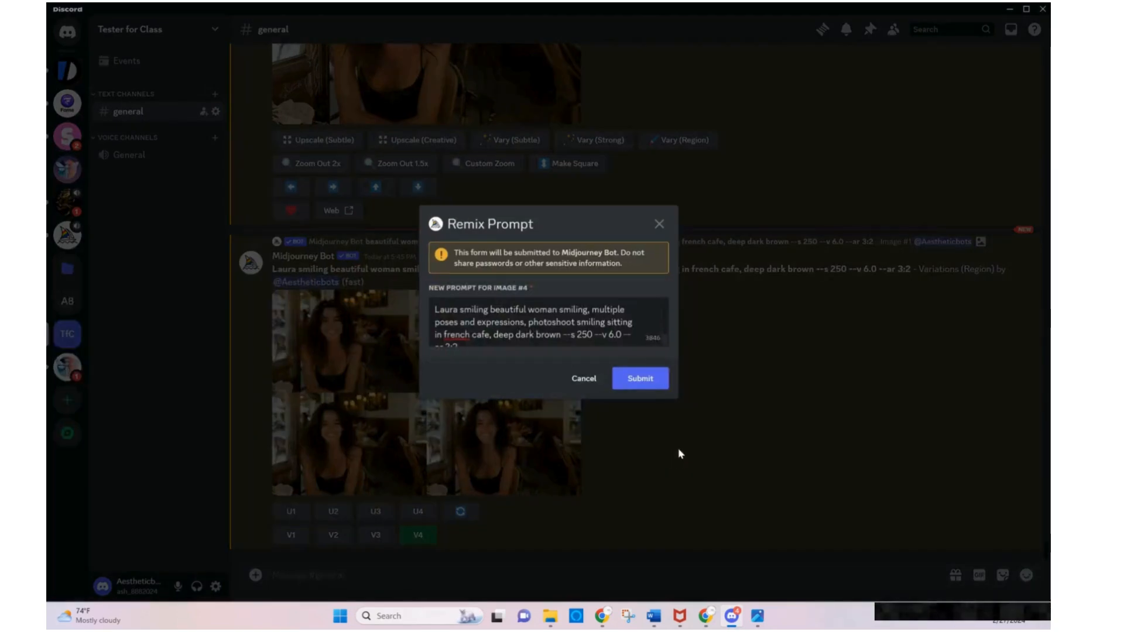
click(648, 382)
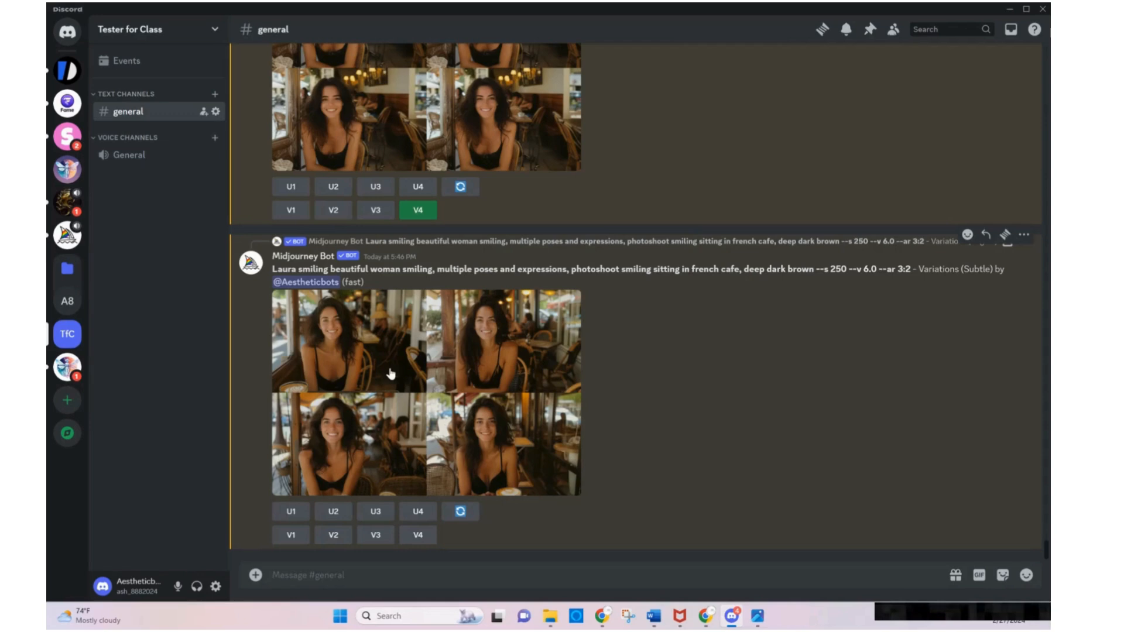
Compare the enlarged subtle variations with the portrait laura 3, and re-examine the preceding region variations grid
click(429, 382)
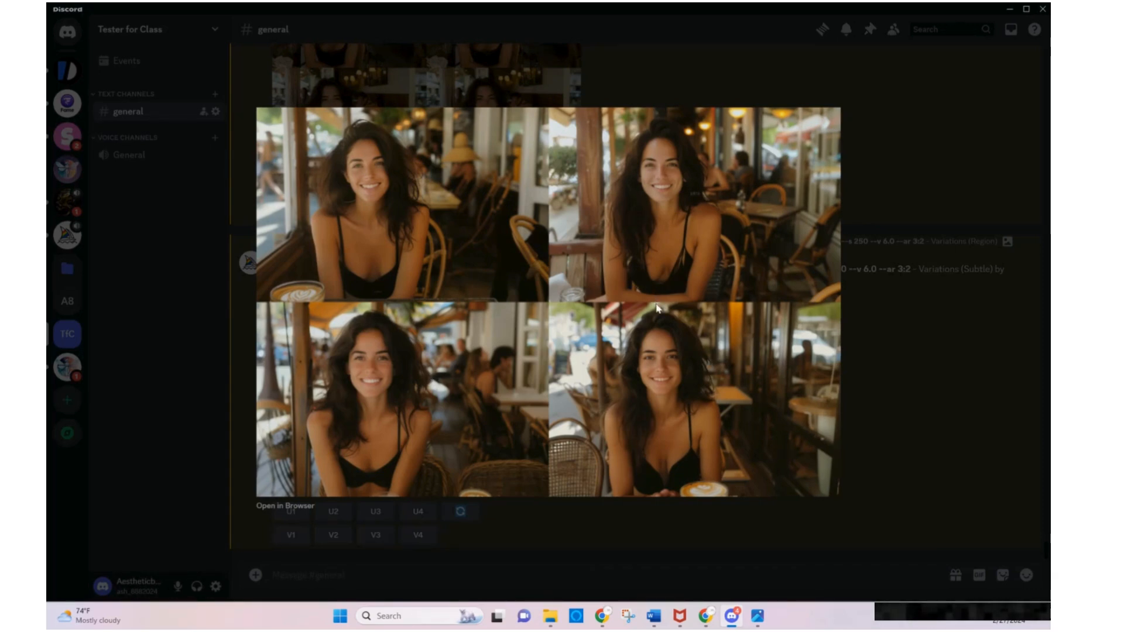
click(757, 616)
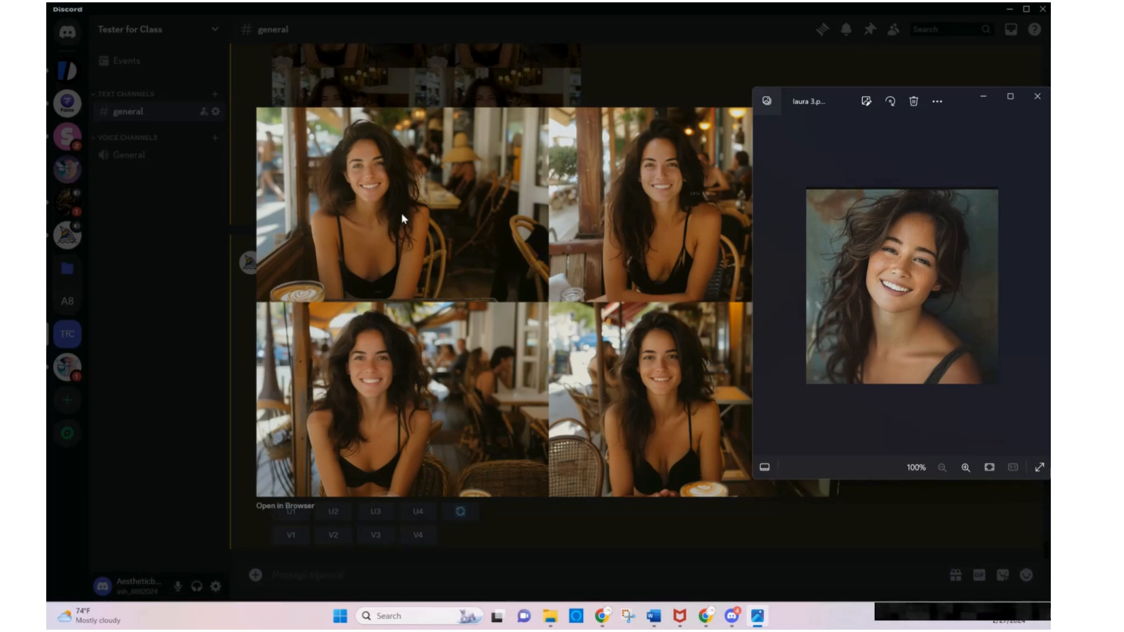
click(752, 555)
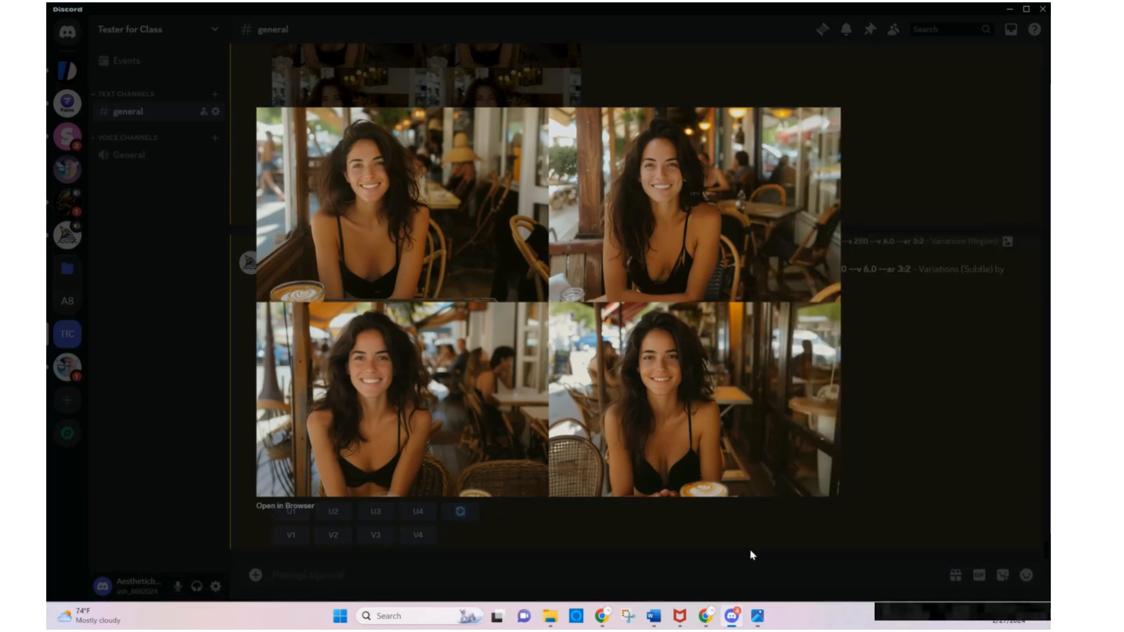
click(752, 555)
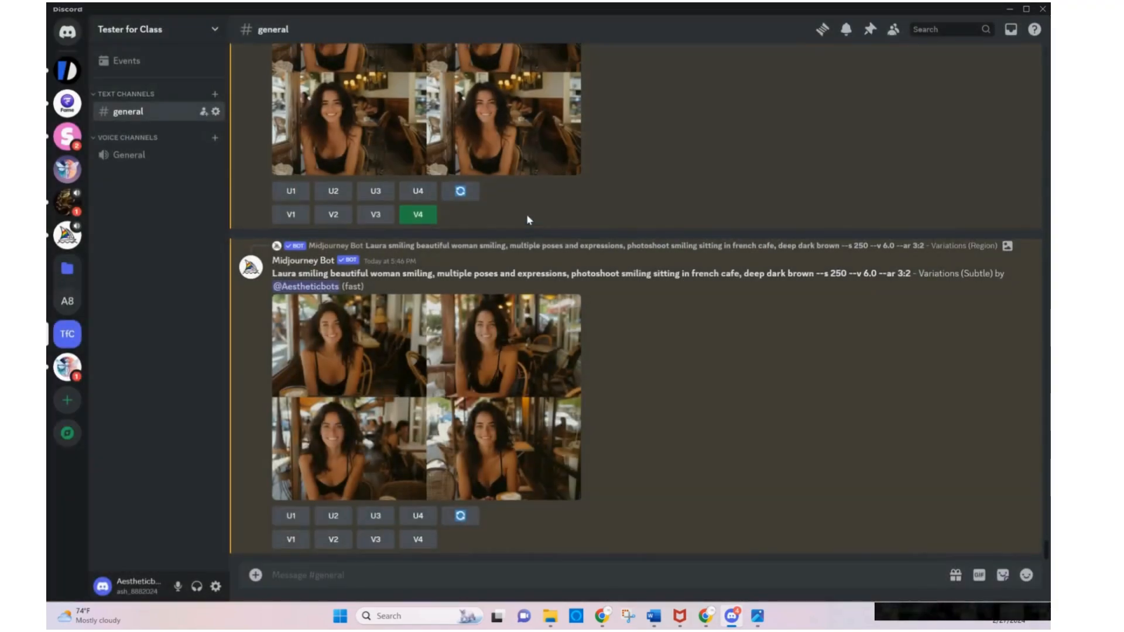
scroll(526, 213, up, 3)
click(524, 260)
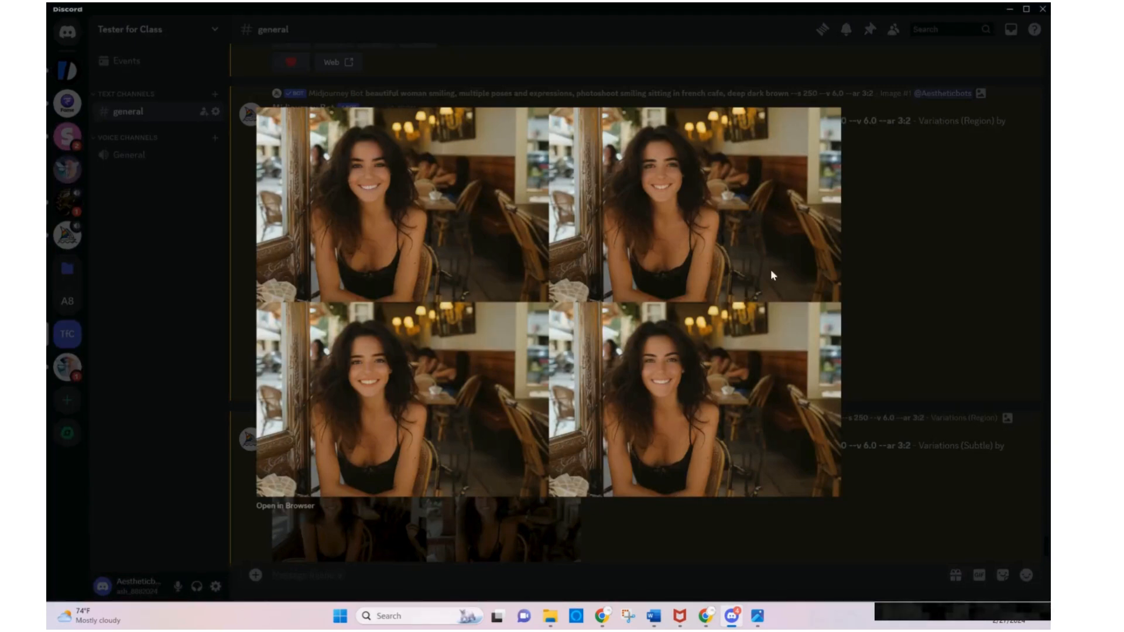
click(867, 334)
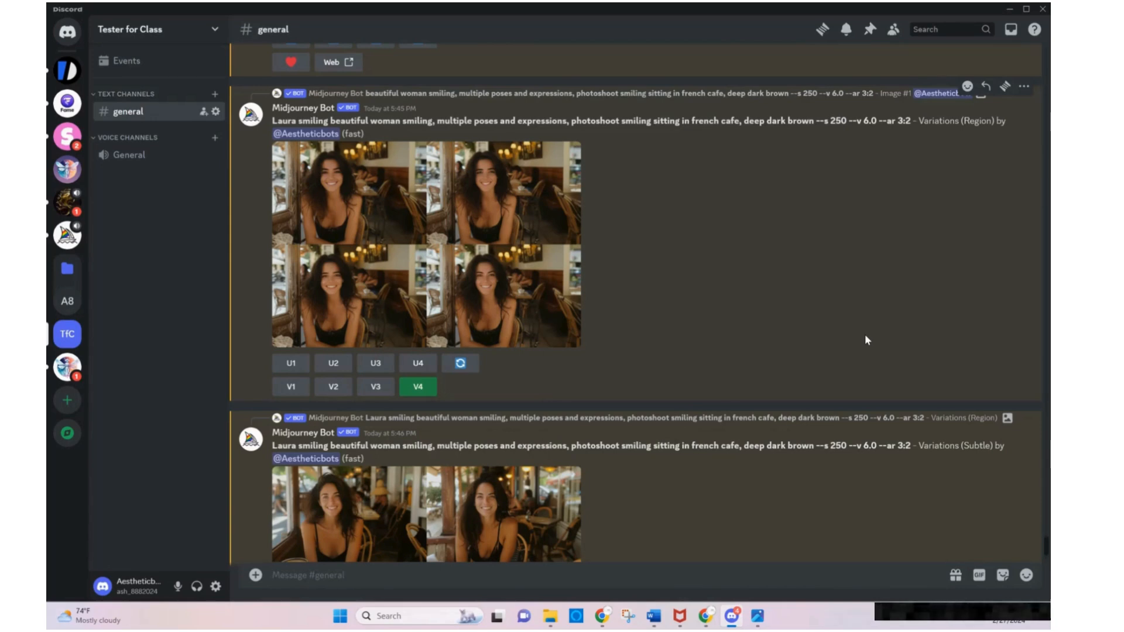
Apply the INSwapper face swap to the earlier upscaled french cafe Image #2 whose prompt lacks "deep dark brown"
scroll(865, 335, up, 5)
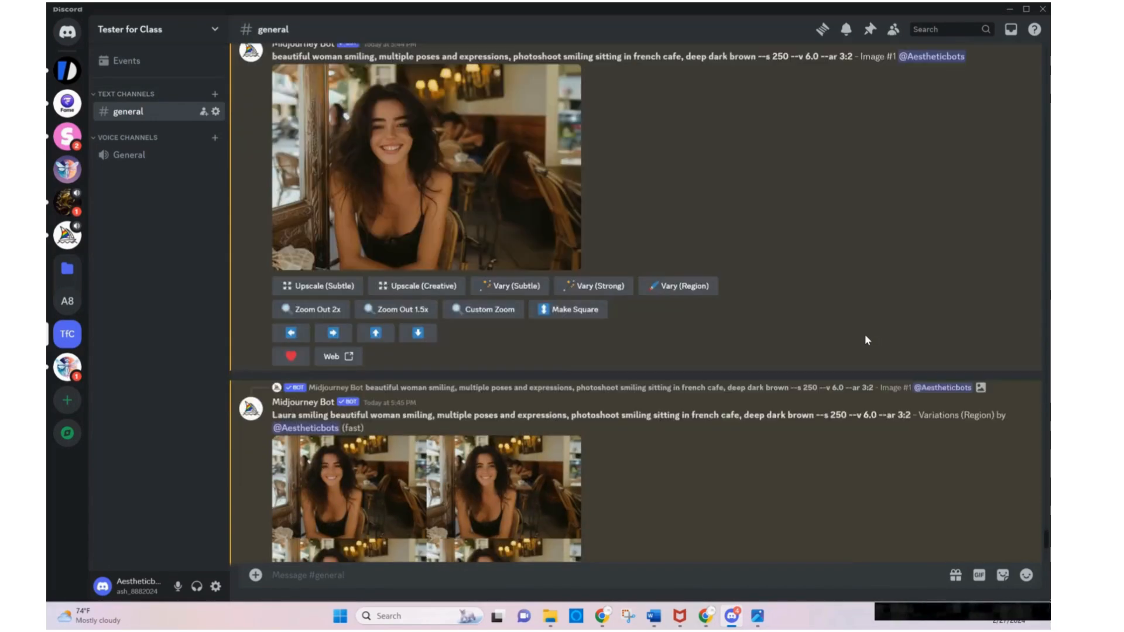
scroll(865, 335, up, 10)
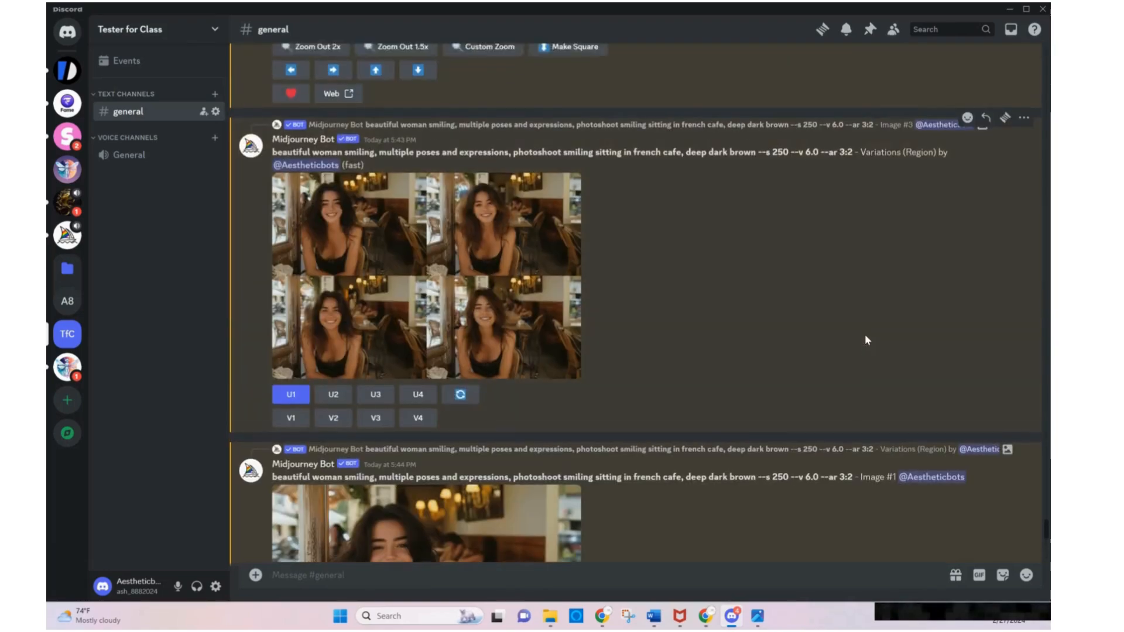
scroll(865, 336, up, 10)
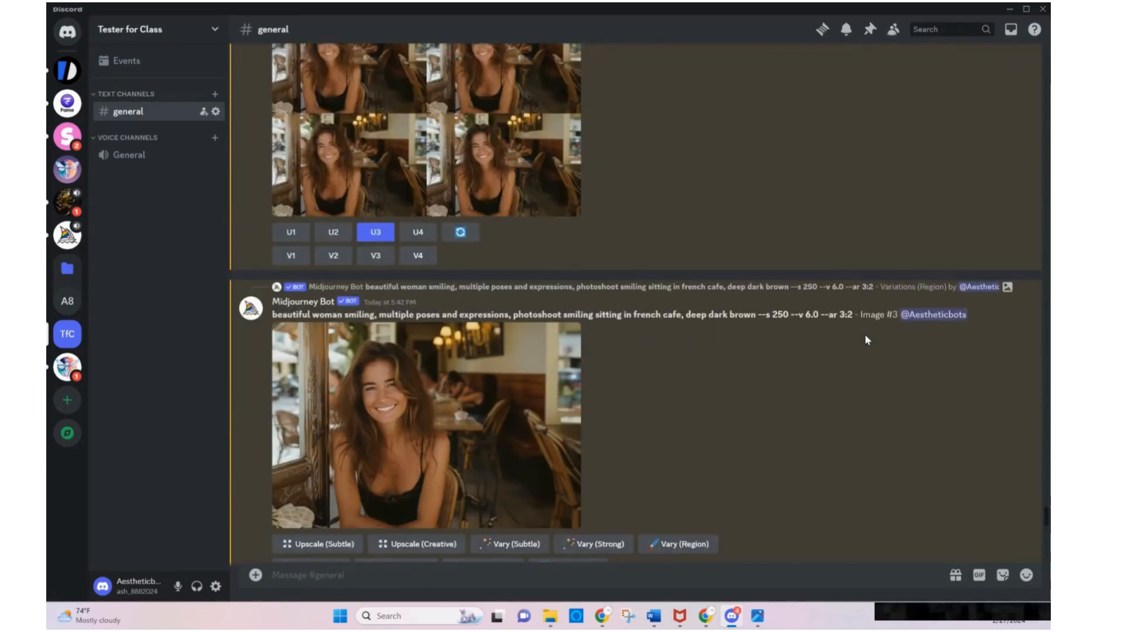
scroll(865, 336, up, 10)
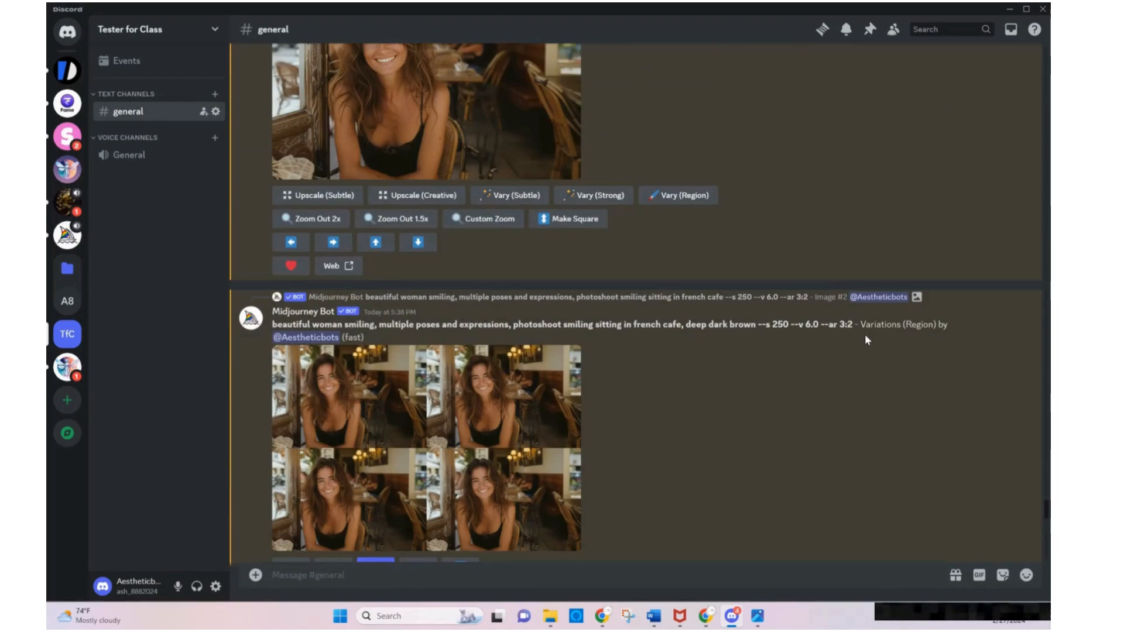
scroll(865, 335, up, 4)
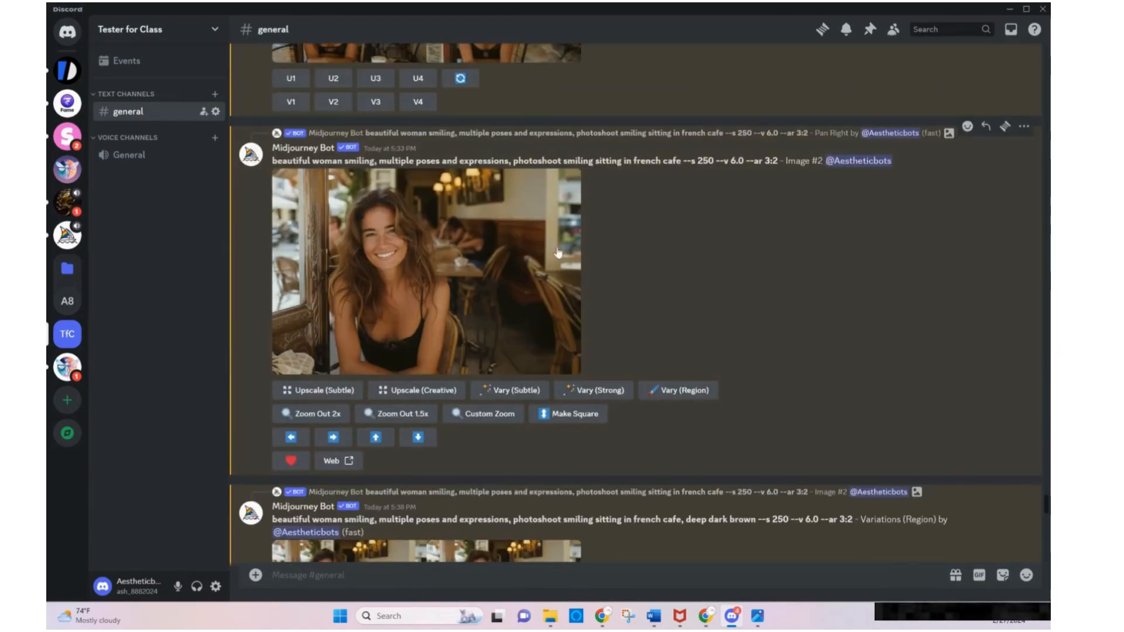
right_click(481, 279)
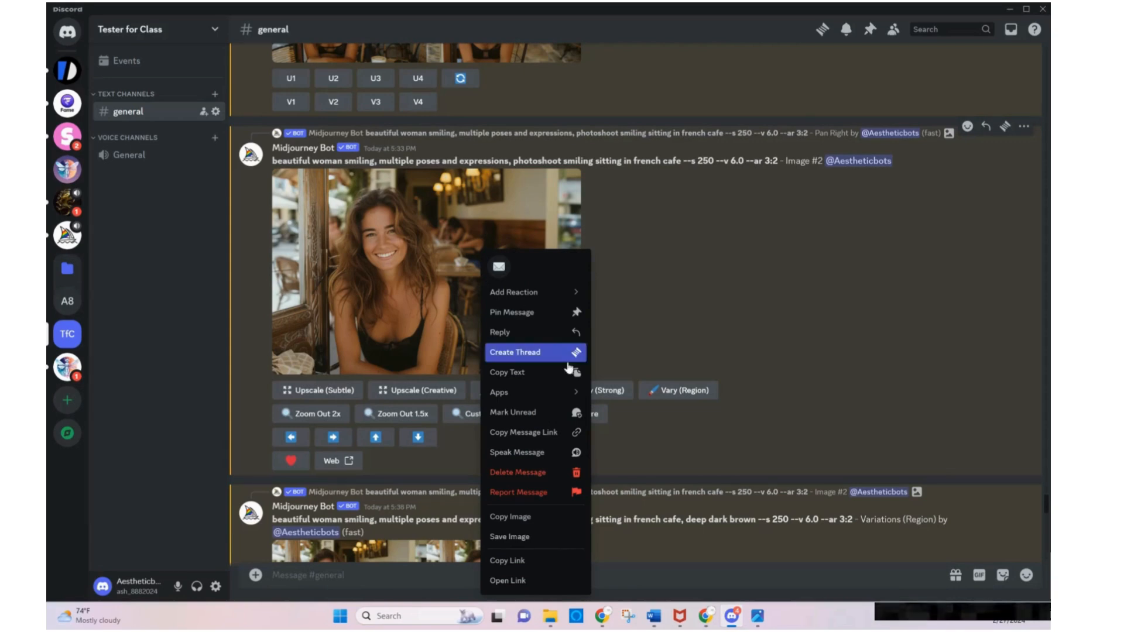
mouse_move(577, 397)
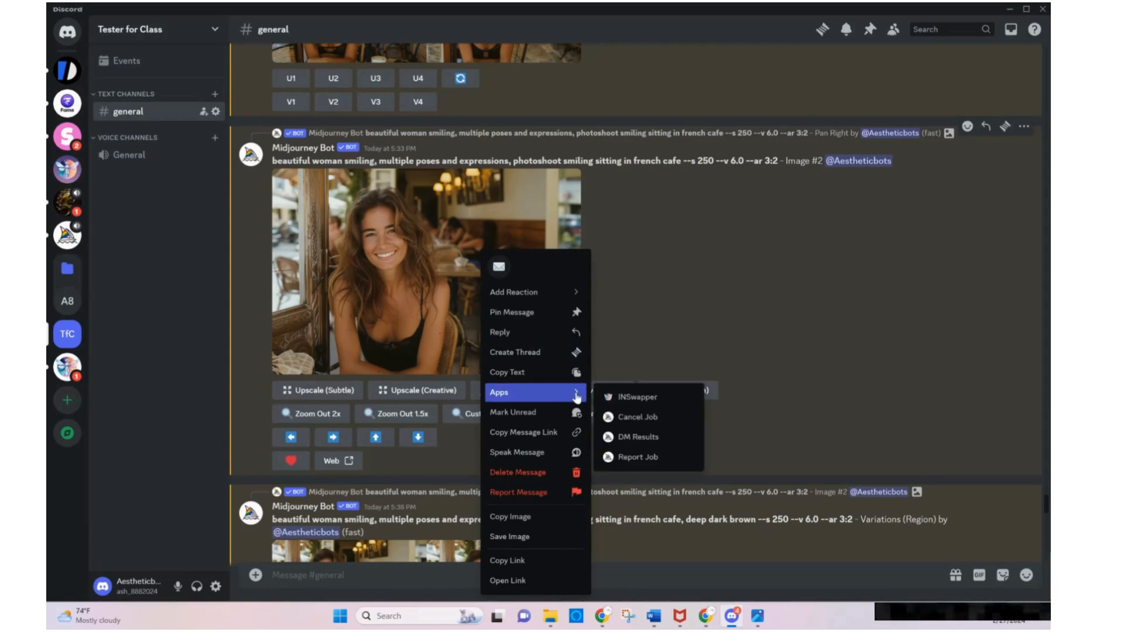
click(624, 398)
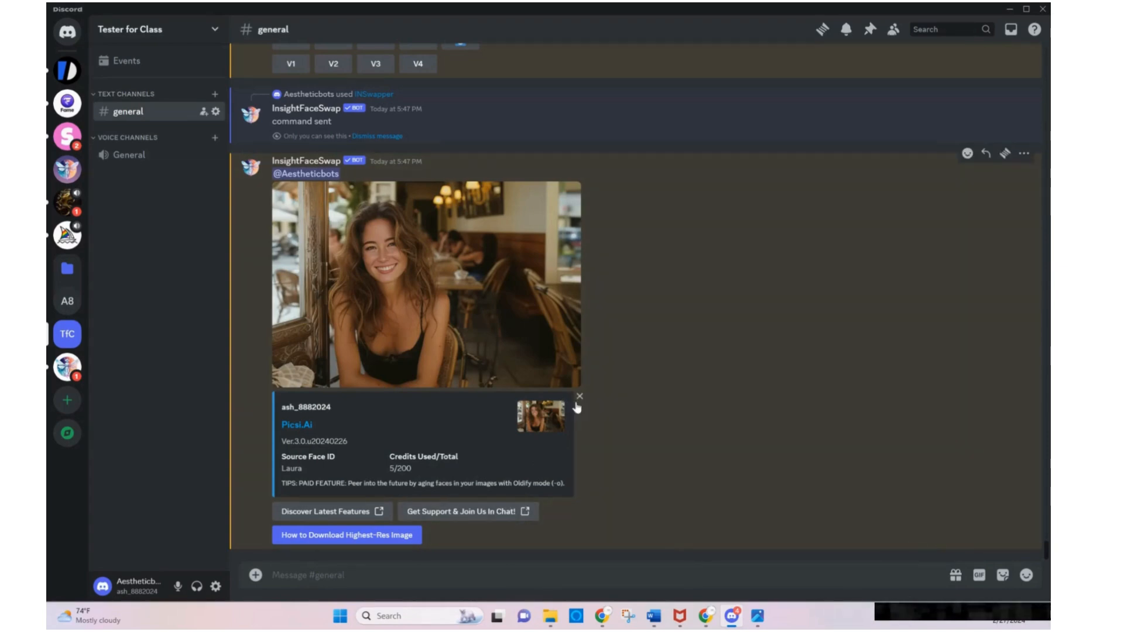
Remove the embedded info card below the face-swapped image, and compare the image with the portraits laura 3 and laura 4
click(576, 403)
click(625, 345)
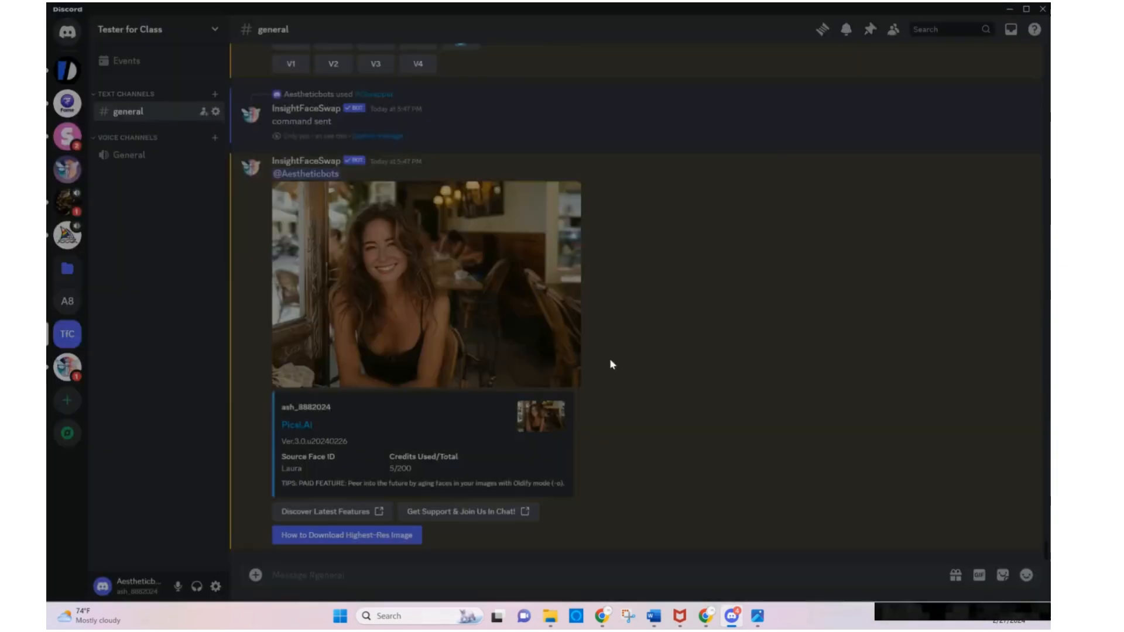
click(758, 616)
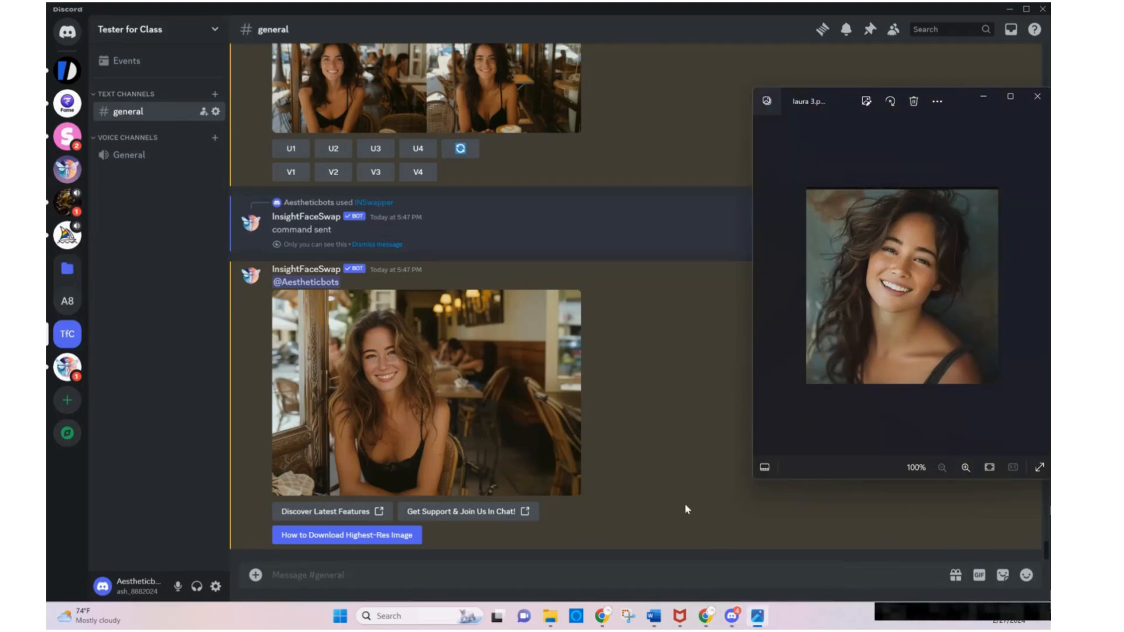
key(Right)
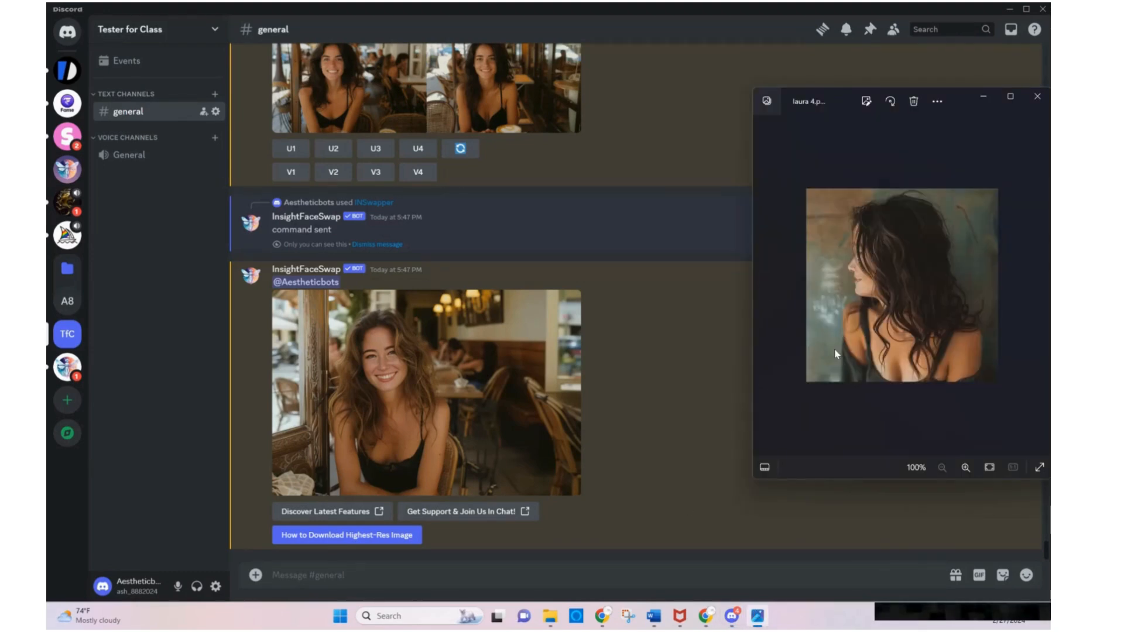
Compare the enlarged face-swapped french cafe image with the portrait laura 2
key(Left)
key(Left)
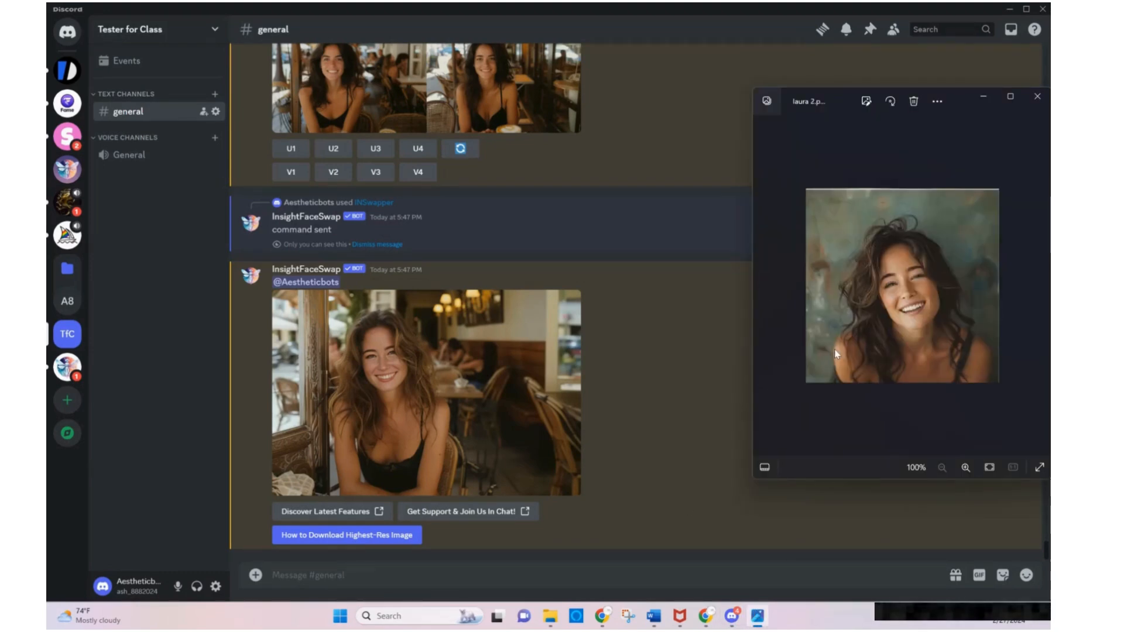
click(416, 378)
click(417, 378)
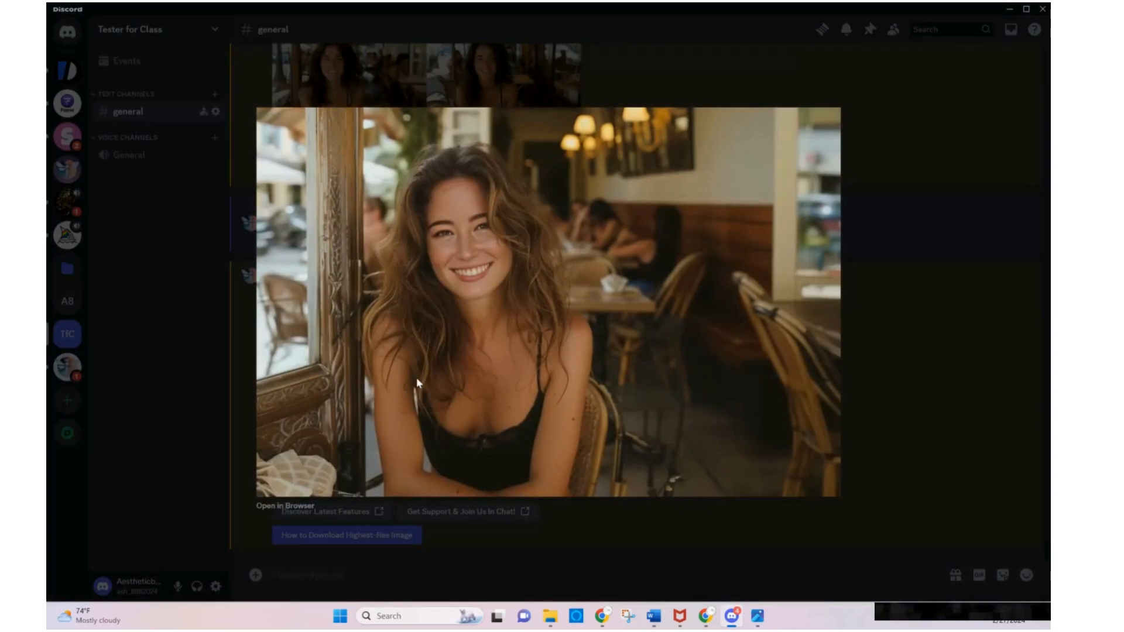
click(758, 616)
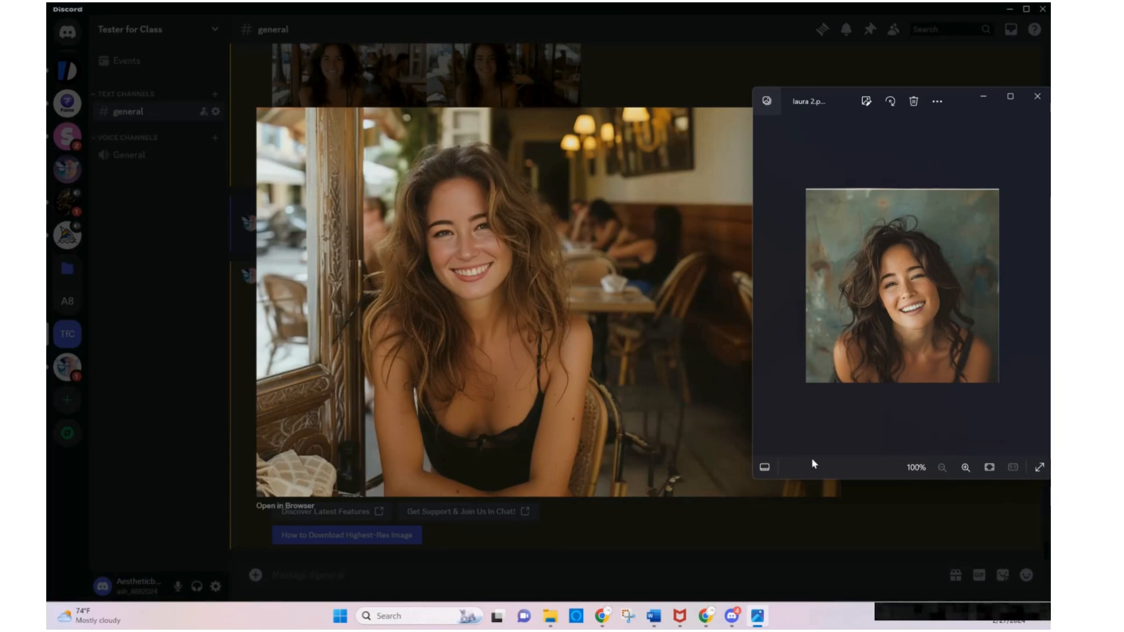
click(883, 529)
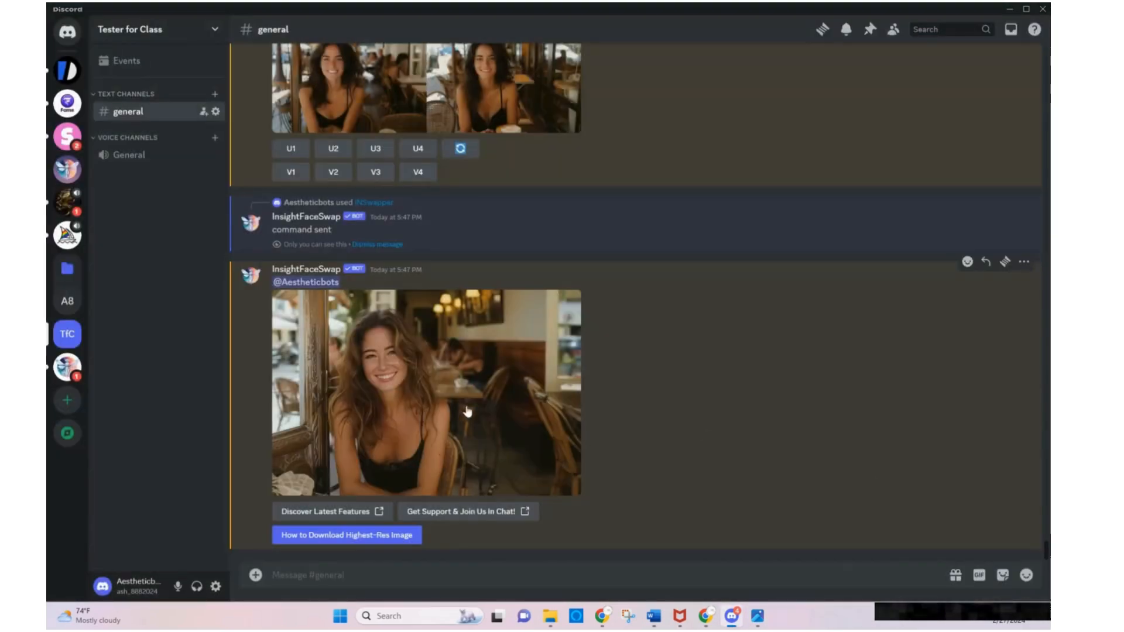
Review the earlier french cafe variation grids and the upscaled Image #1, and re-examine the face-swapped image at enlarged size
scroll(473, 353, up, 3)
scroll(472, 358, up, 2)
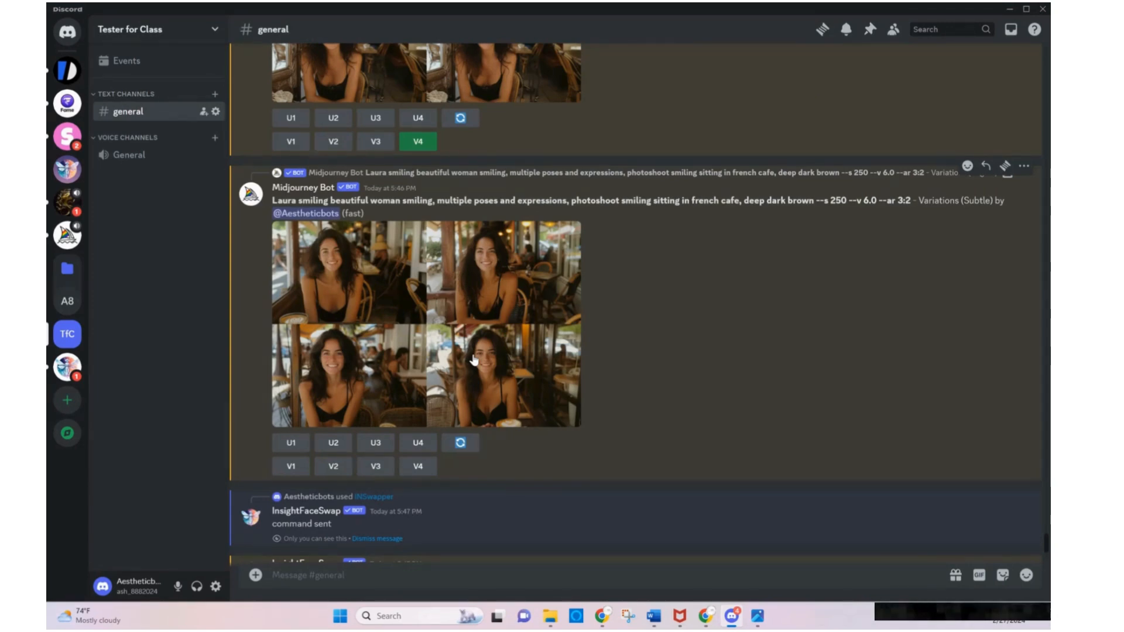
scroll(474, 360, up, 4)
scroll(474, 359, up, 9)
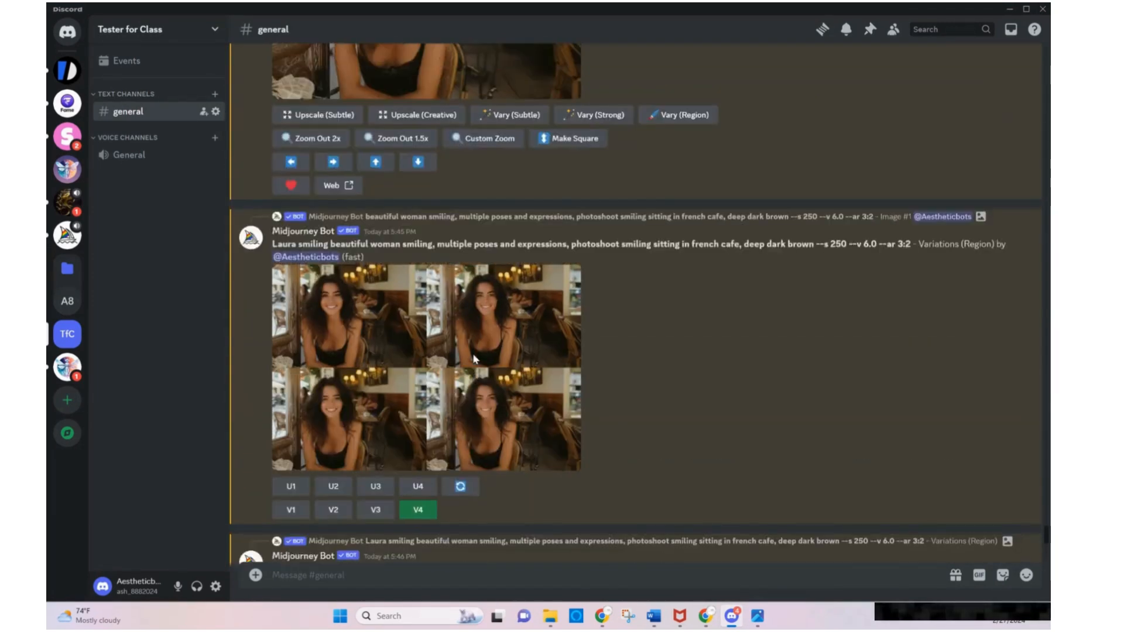
scroll(474, 359, up, 3)
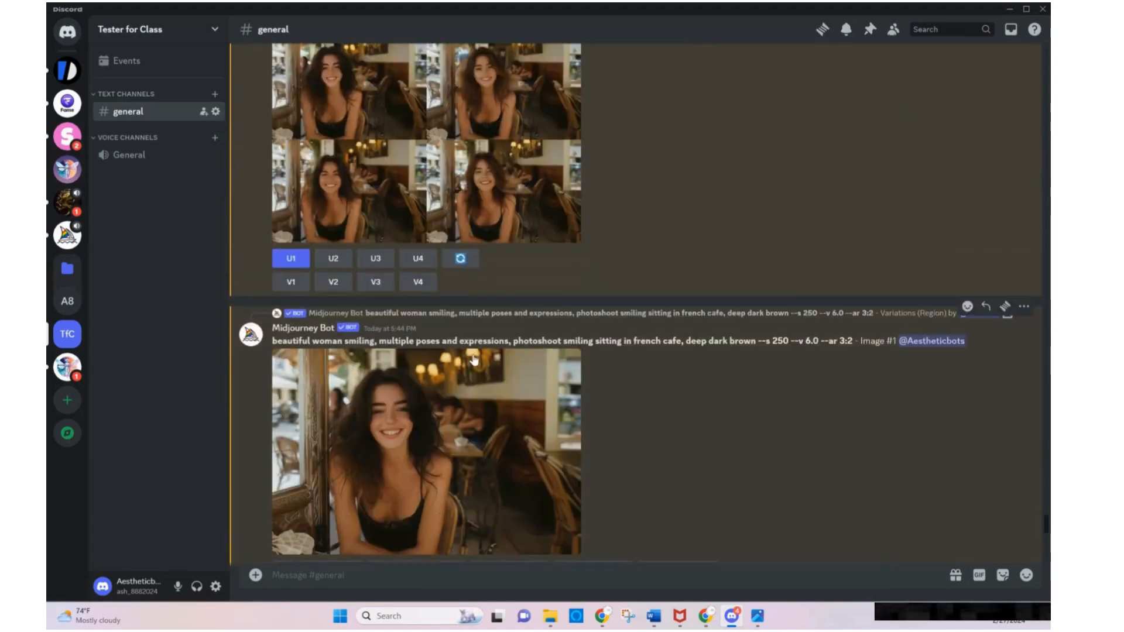
scroll(474, 359, down, 3)
scroll(475, 359, down, 12)
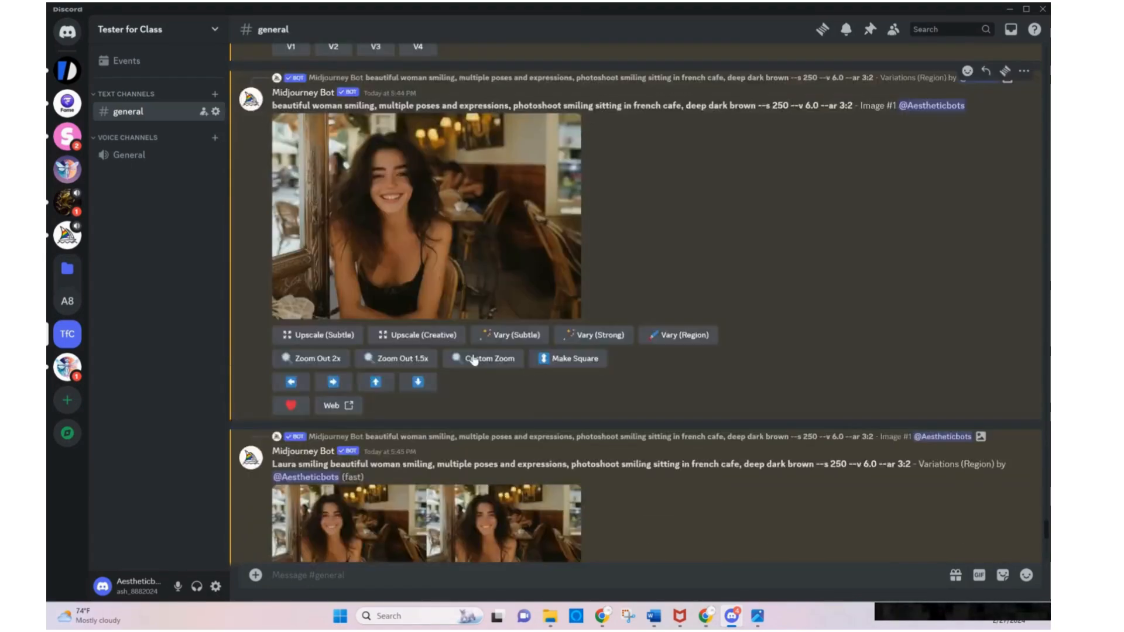
scroll(473, 358, down, 6)
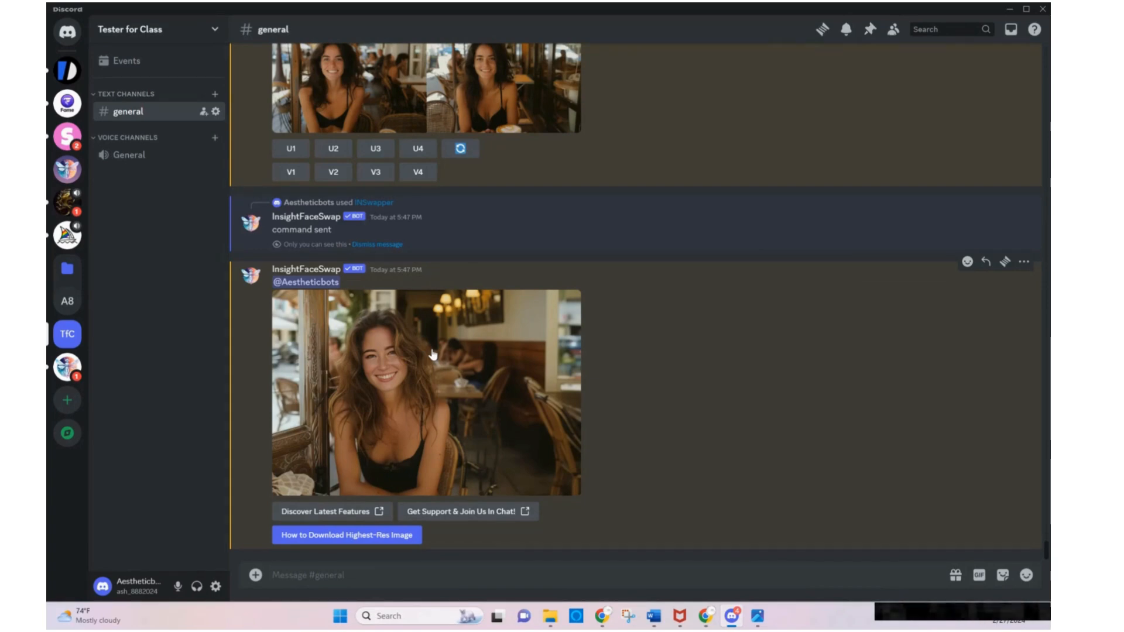
click(433, 354)
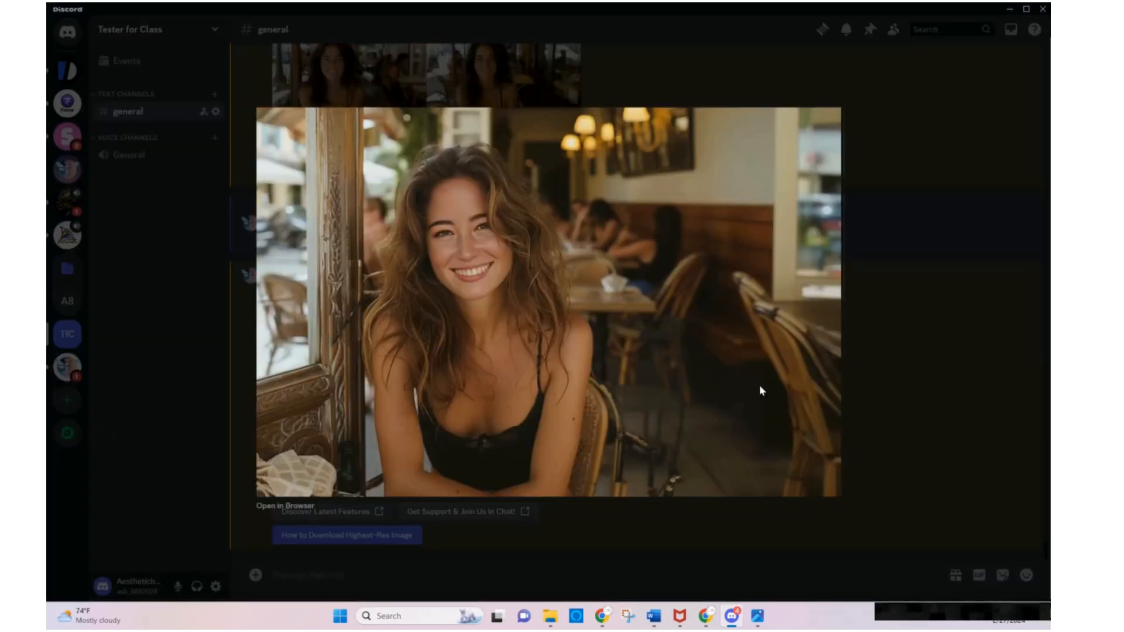
click(877, 395)
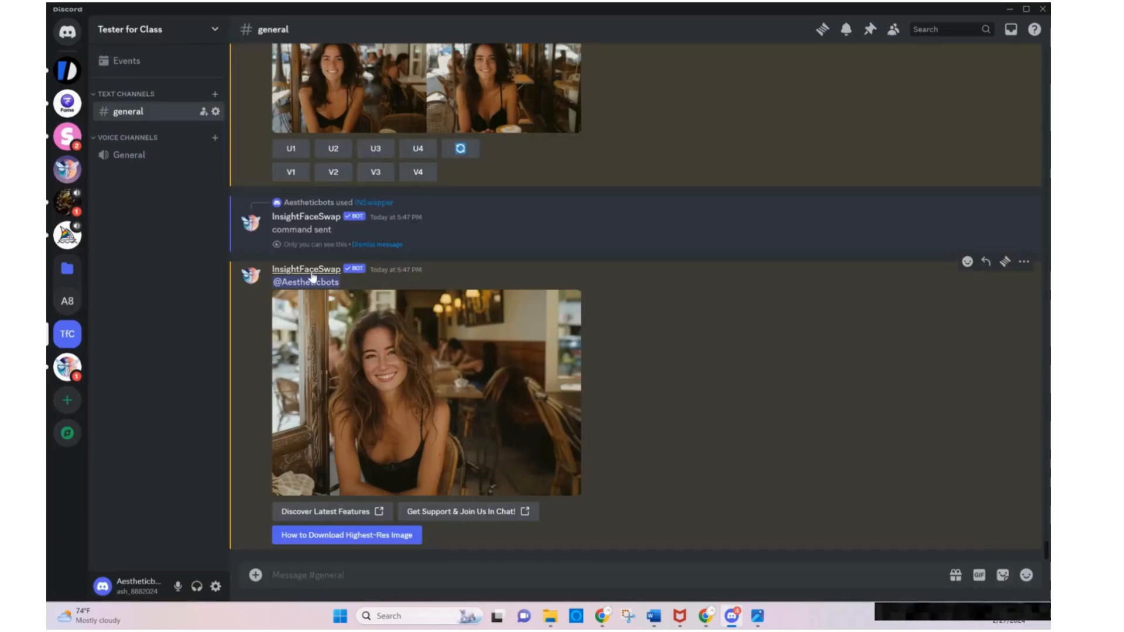